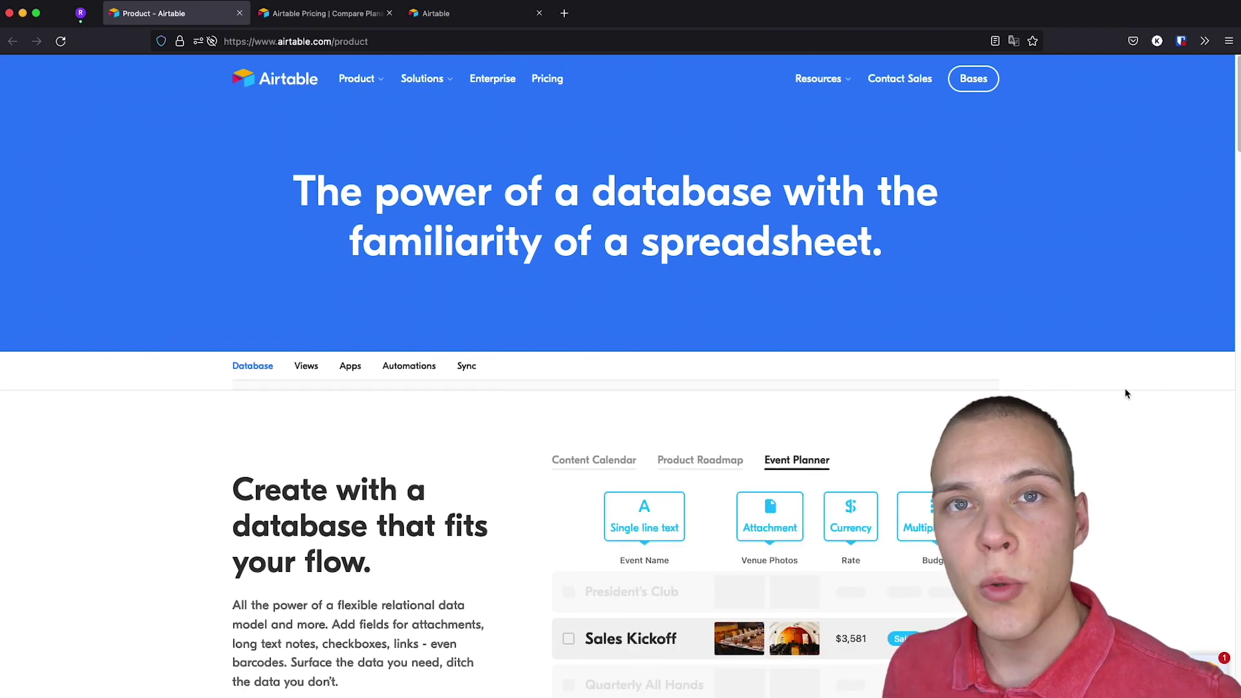
Scroll the Airtable product page through its Database, Views, Apps, Automations and Sync sections.
scroll(1115, 392, down, 4)
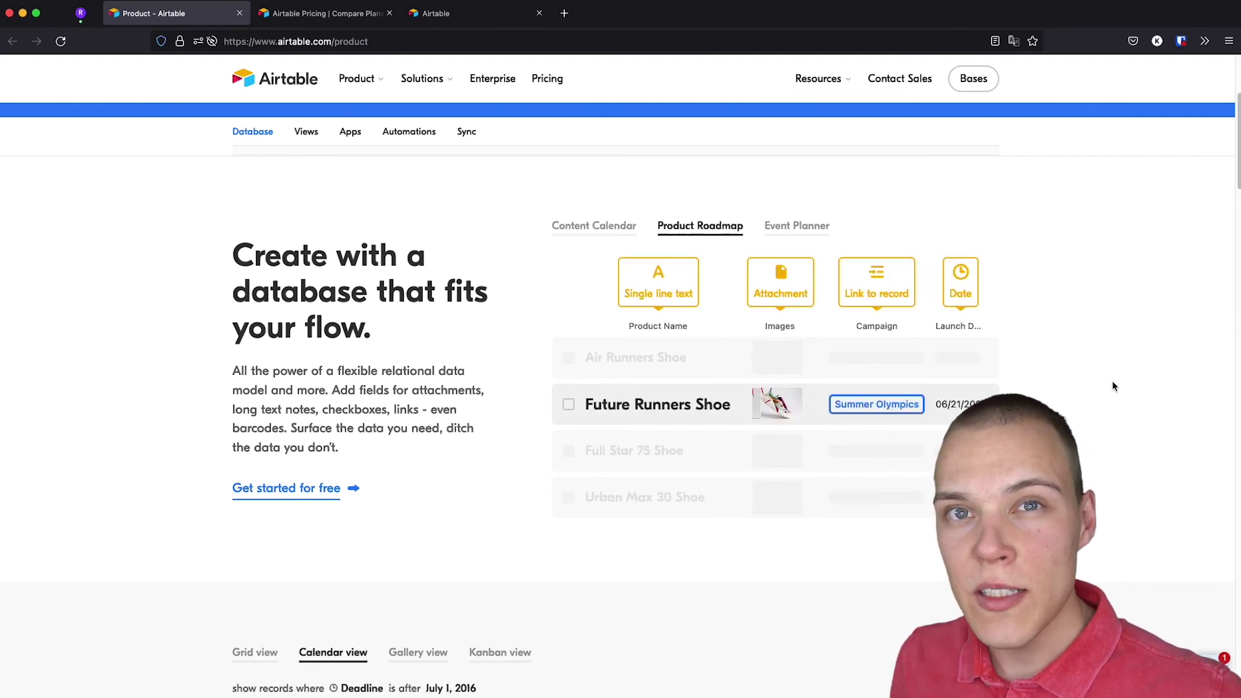
scroll(1113, 386, down, 6)
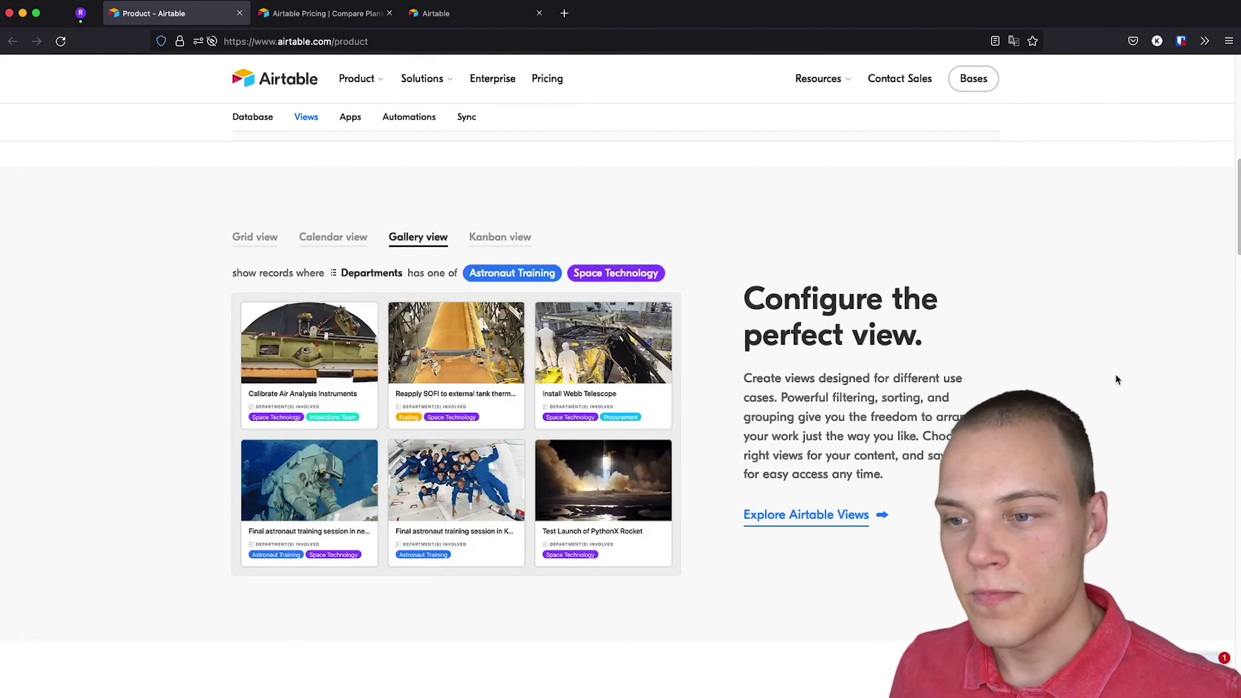
scroll(1114, 386, down, 5)
scroll(1115, 382, down, 5)
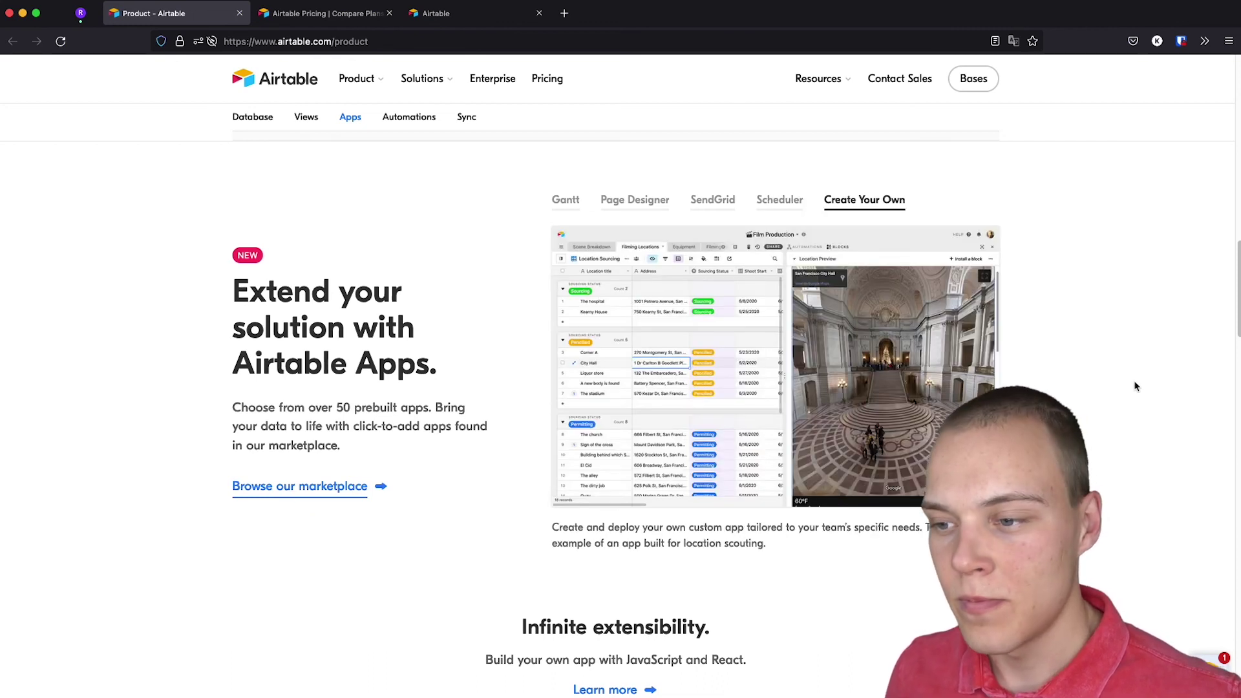
scroll(1112, 378, down, 7)
scroll(1105, 370, down, 3)
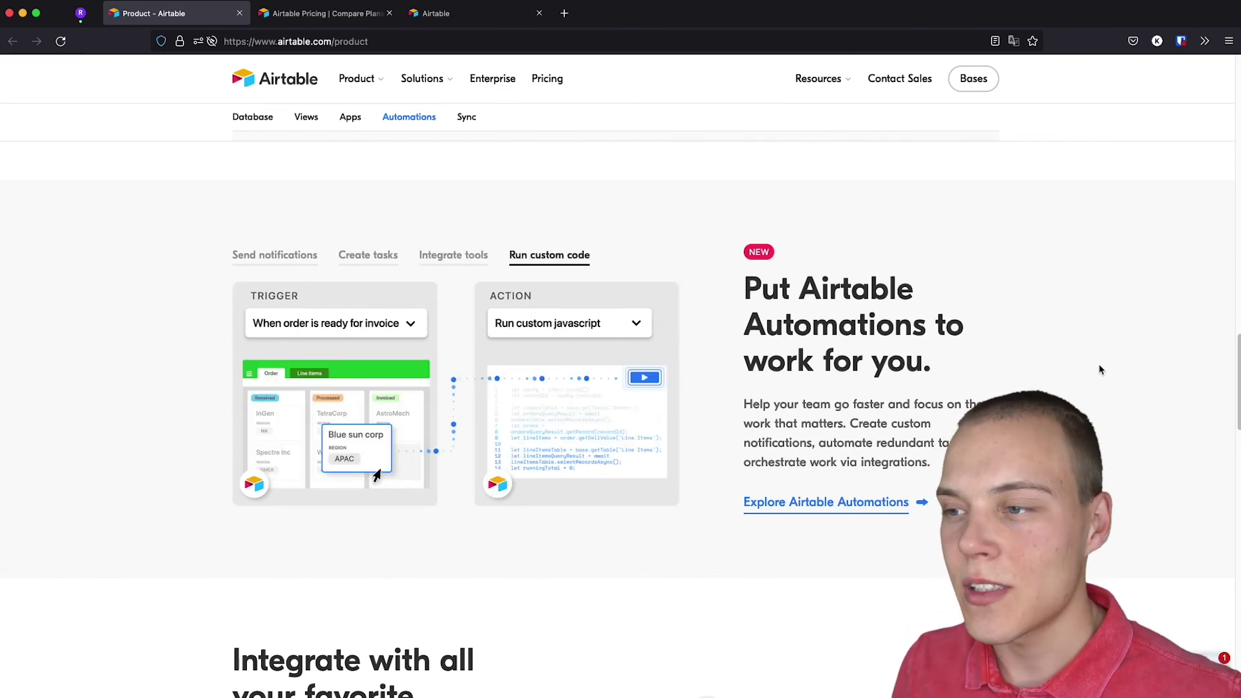
scroll(1101, 370, down, 5)
scroll(1101, 370, down, 3)
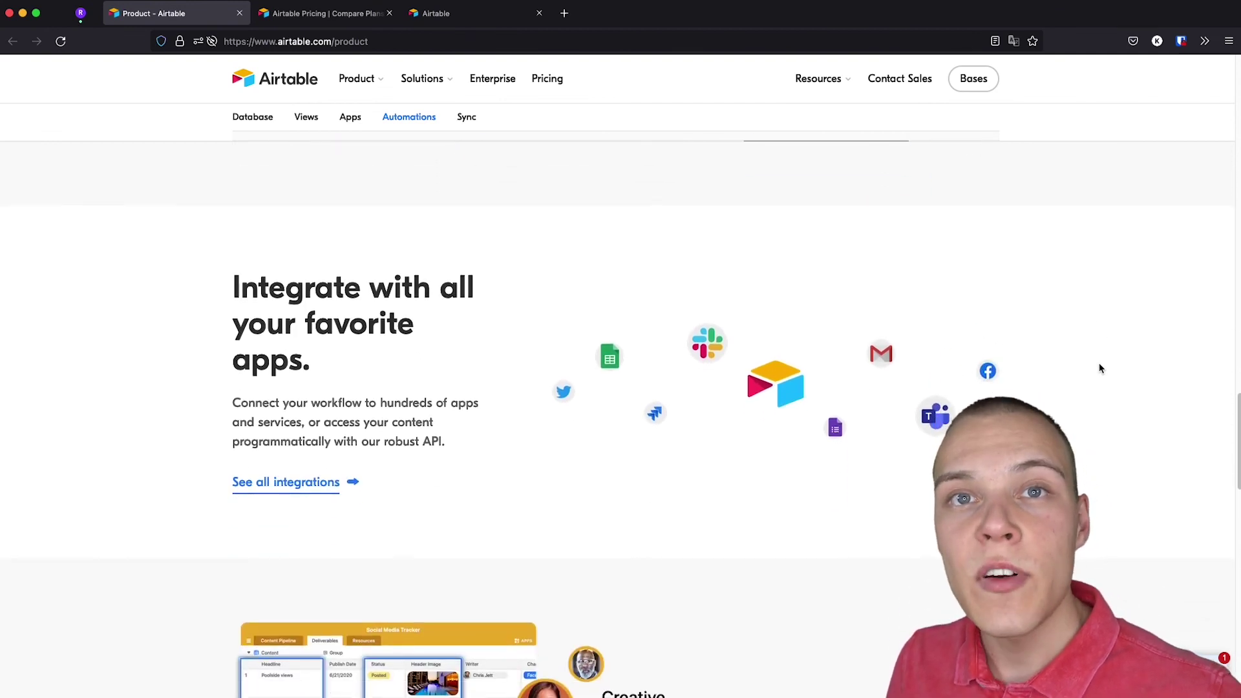
scroll(1101, 368, down, 1)
scroll(1101, 368, down, 9)
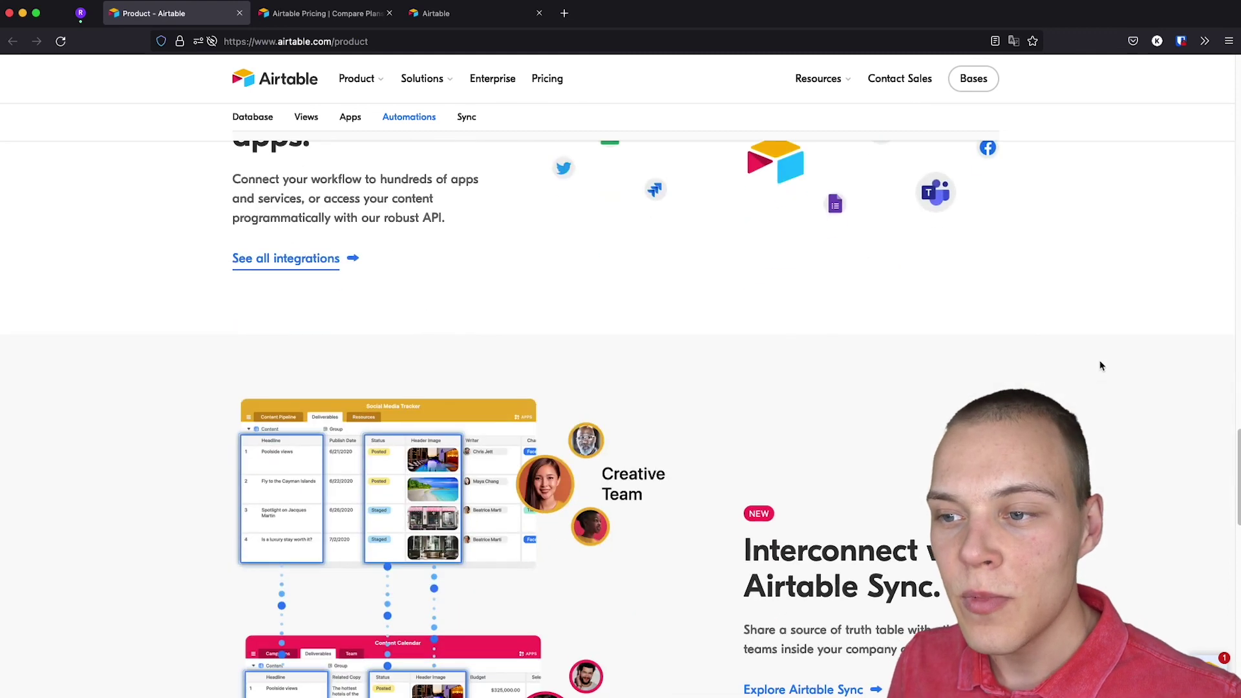
scroll(1101, 365, down, 2)
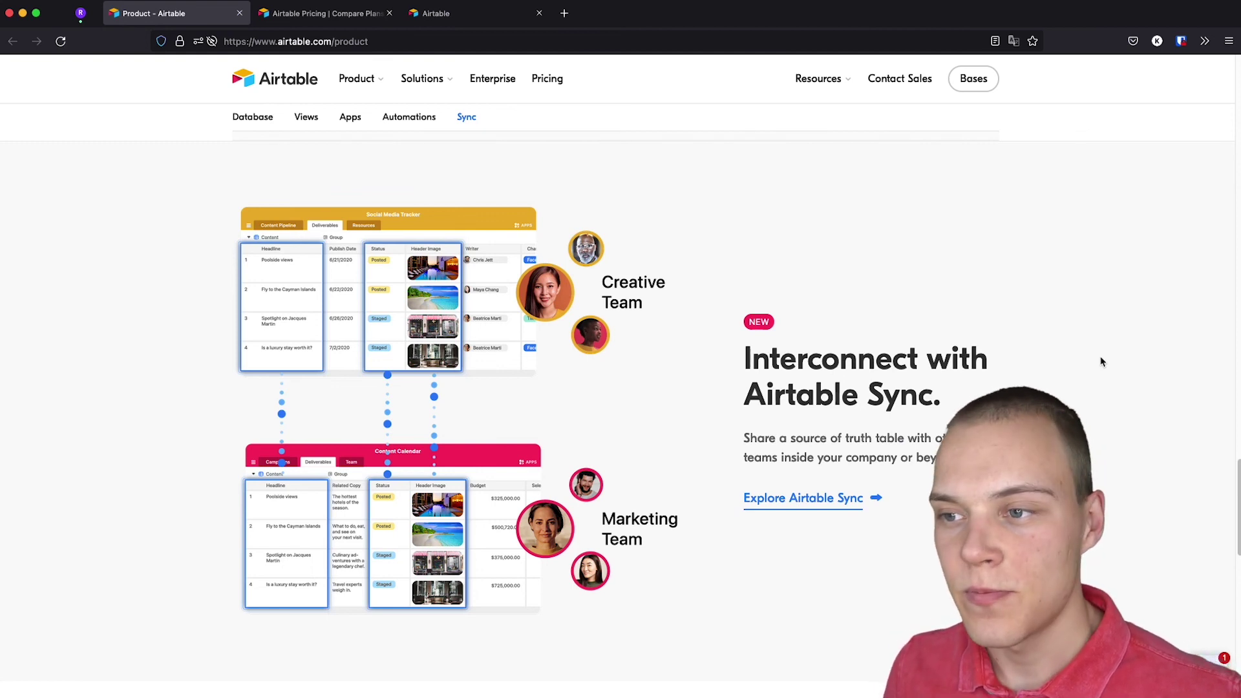
scroll(1103, 363, down, 6)
scroll(1102, 362, down, 1)
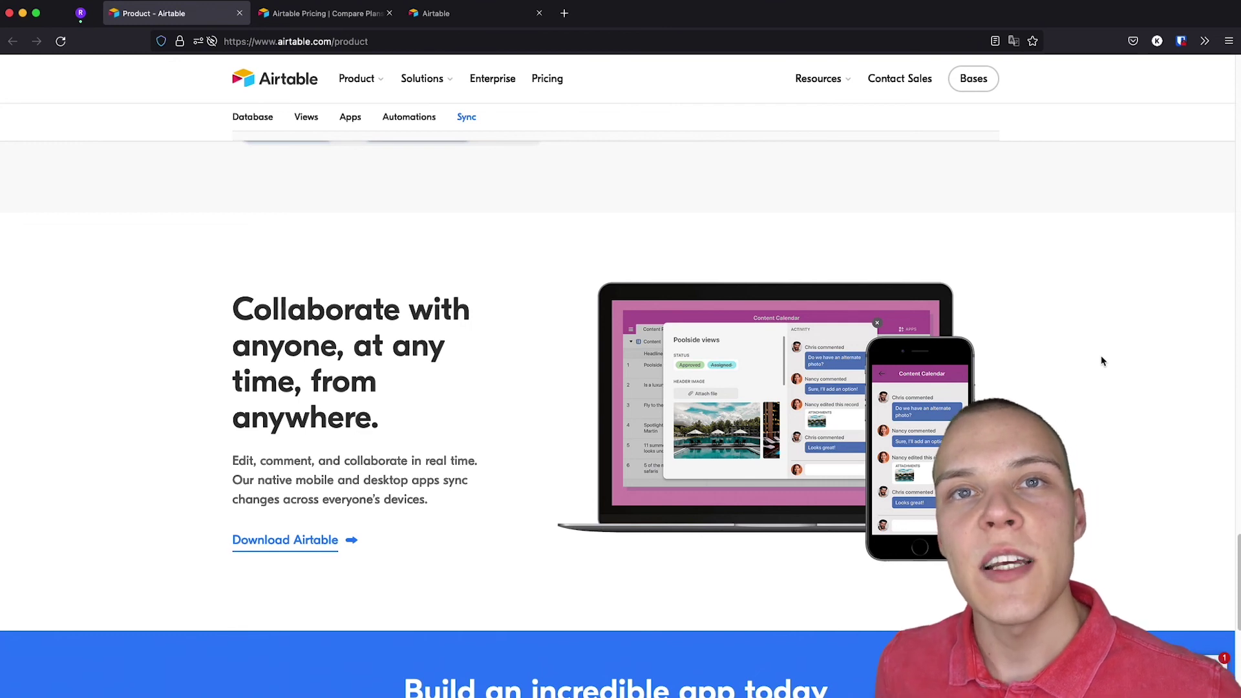
Switch to the Pricing browser tab to review the plans comparison.
key(ctrl+Tab)
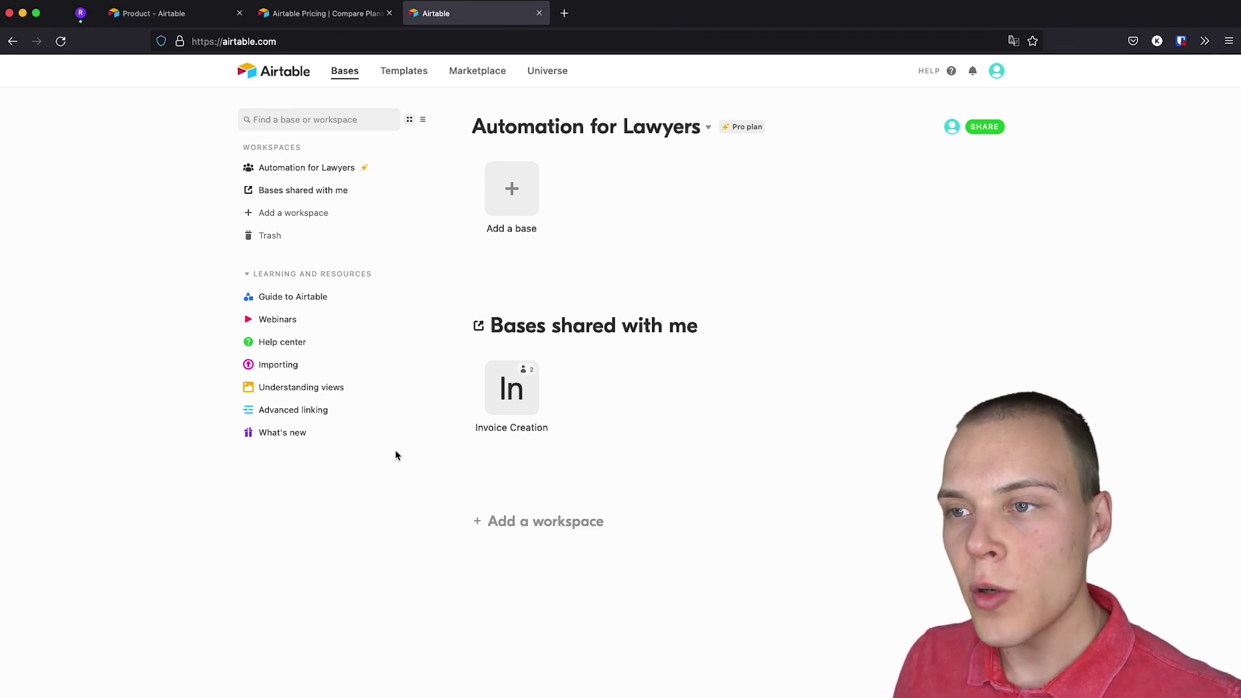
Add a new blank base to the workspace, starting from scratch.
click(515, 196)
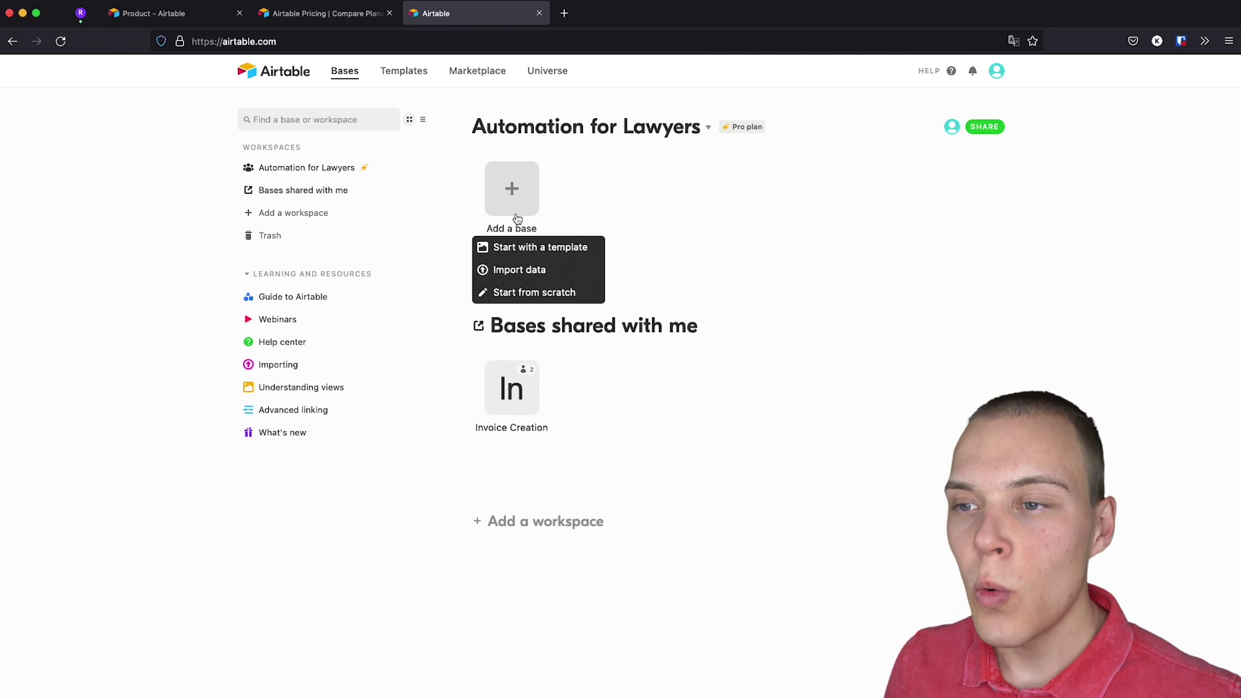
click(530, 294)
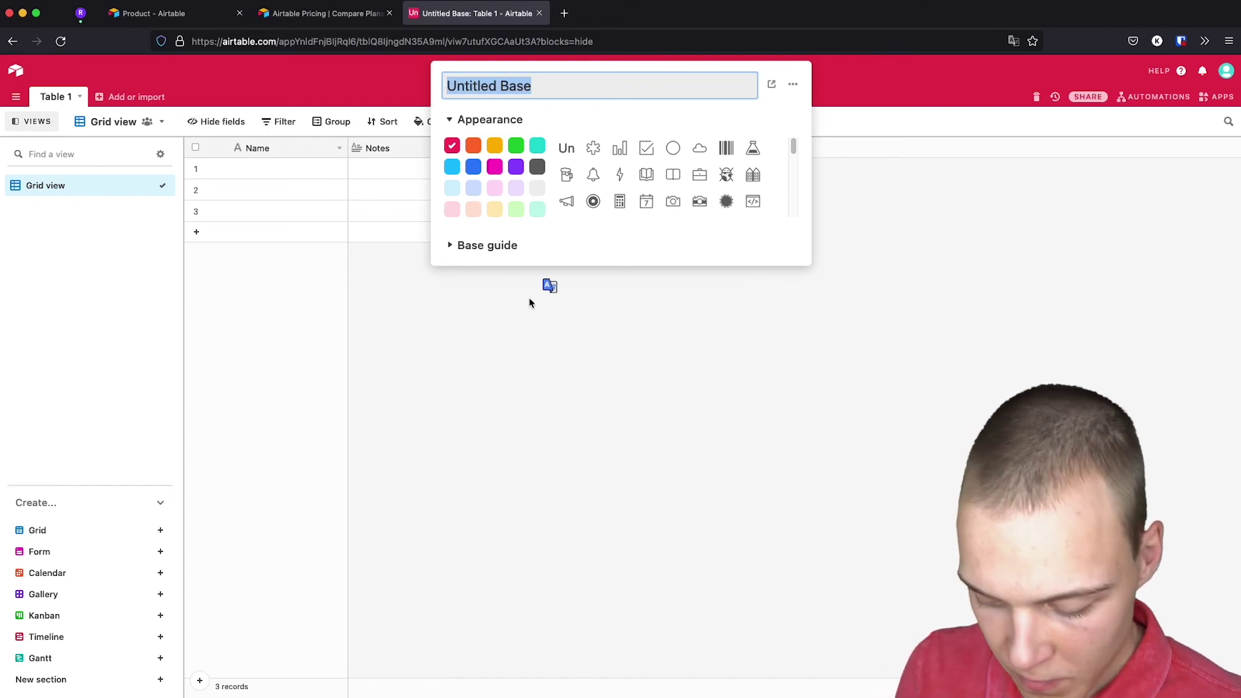
Name the base 'Matters & Clients' and give it a teal colour and briefcase icon.
text(Matters & Clients)
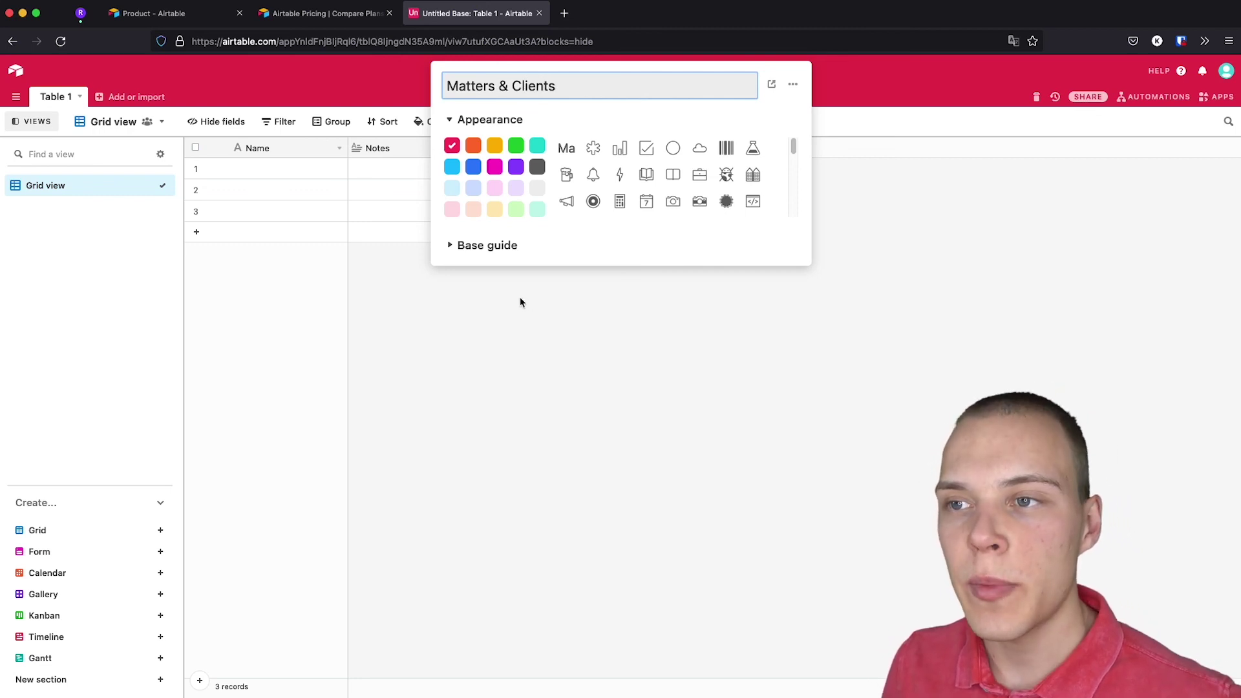
click(539, 148)
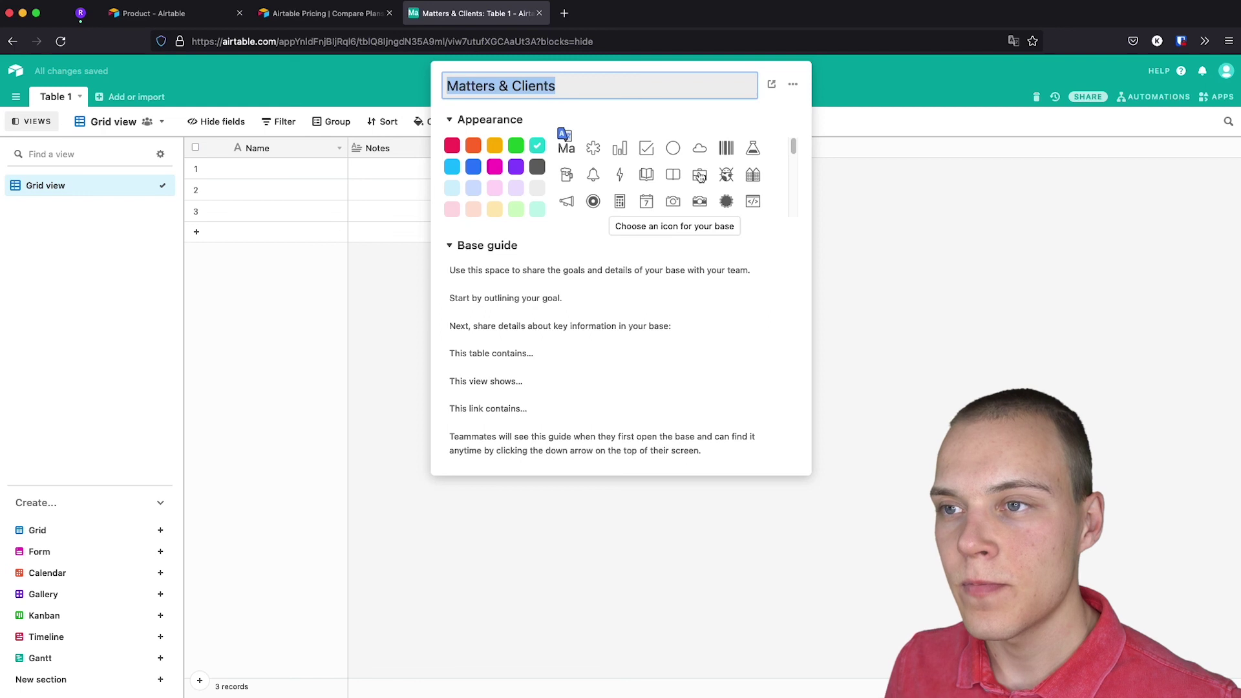
click(700, 176)
click(929, 285)
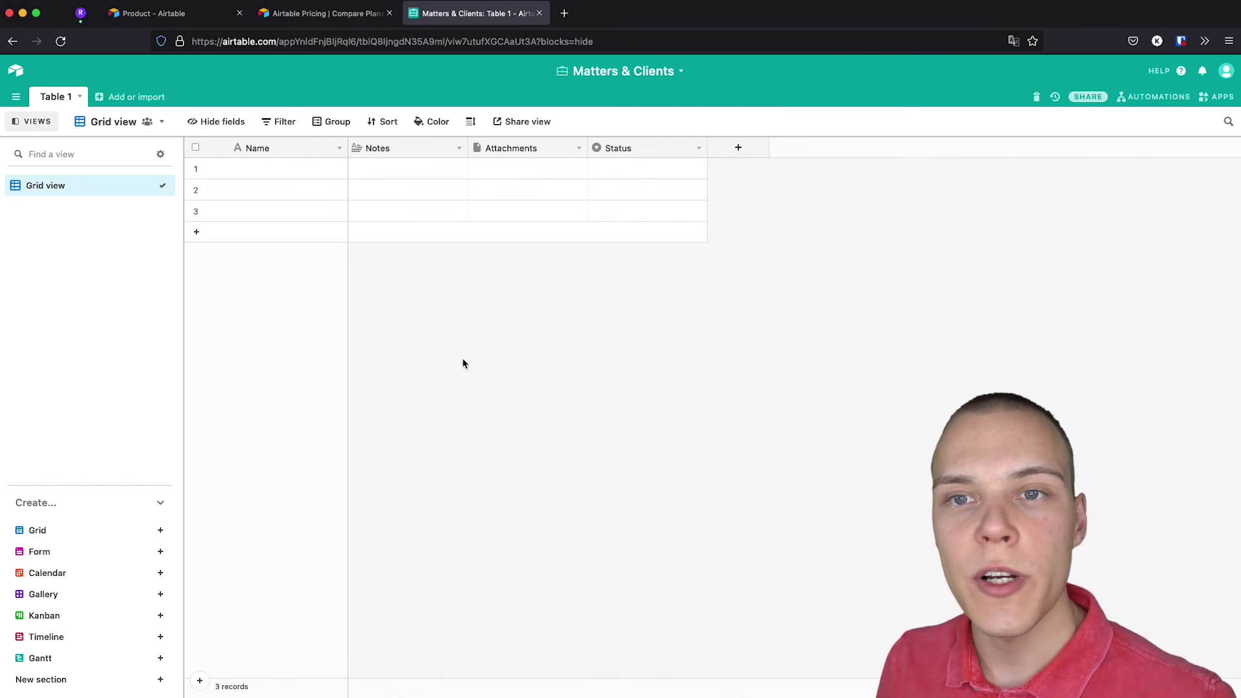
Rename the Table 1 table to 'Matters'.
click(62, 103)
double_click(61, 102)
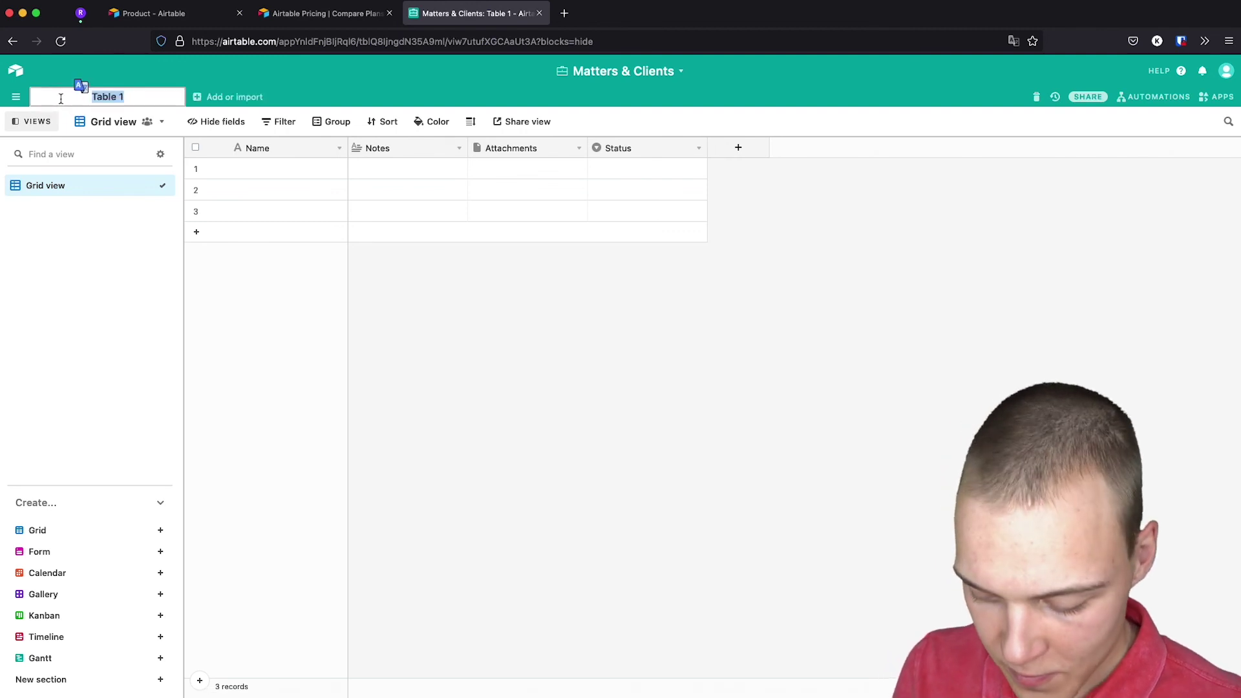
text(Matters)
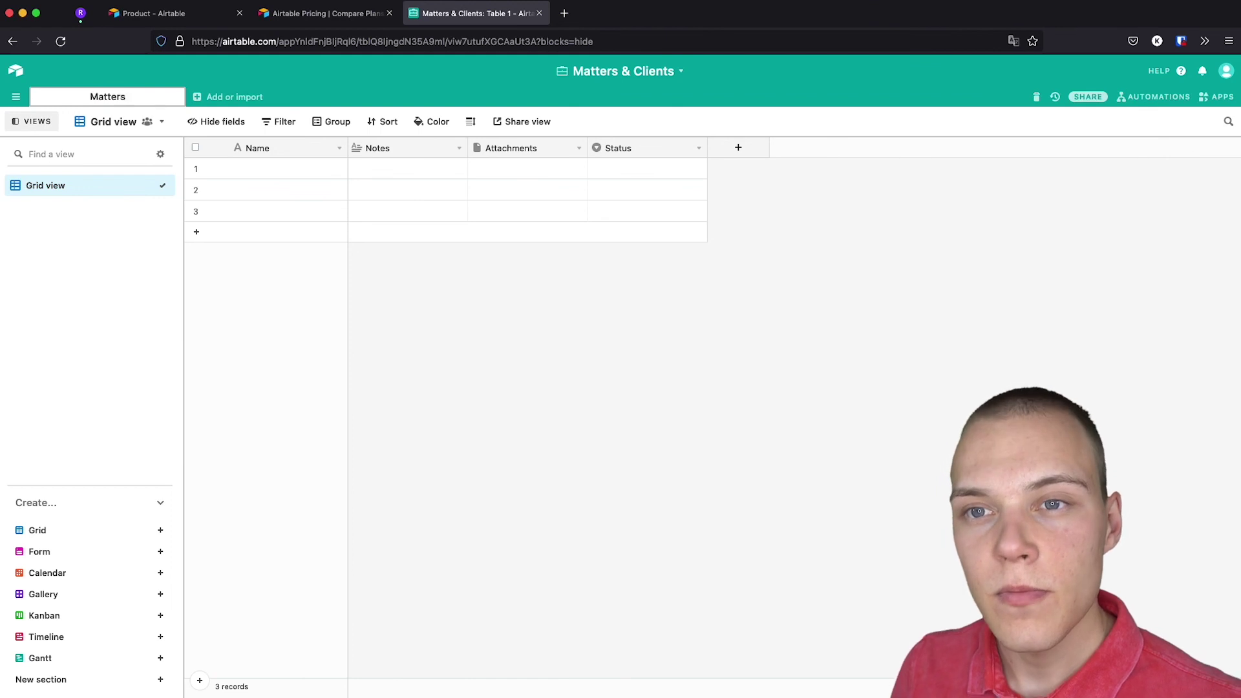
key(Return)
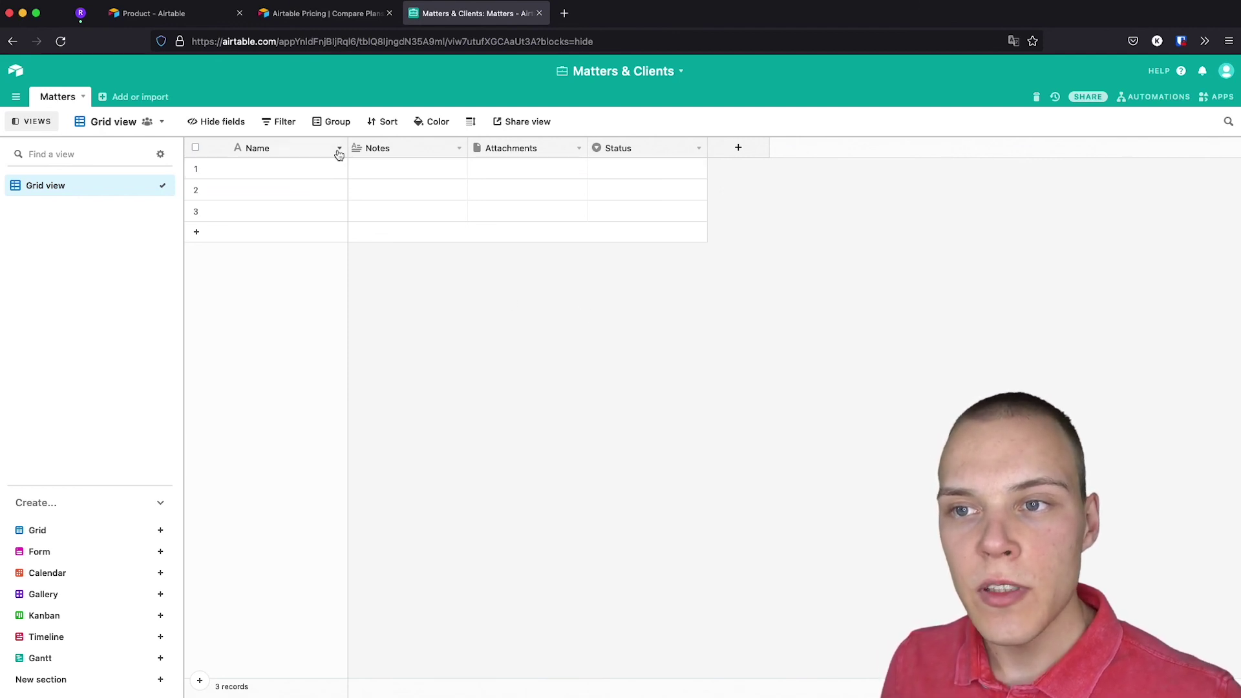
Turn the primary Name field into 'ID', a Number field with integer format.
double_click(311, 147)
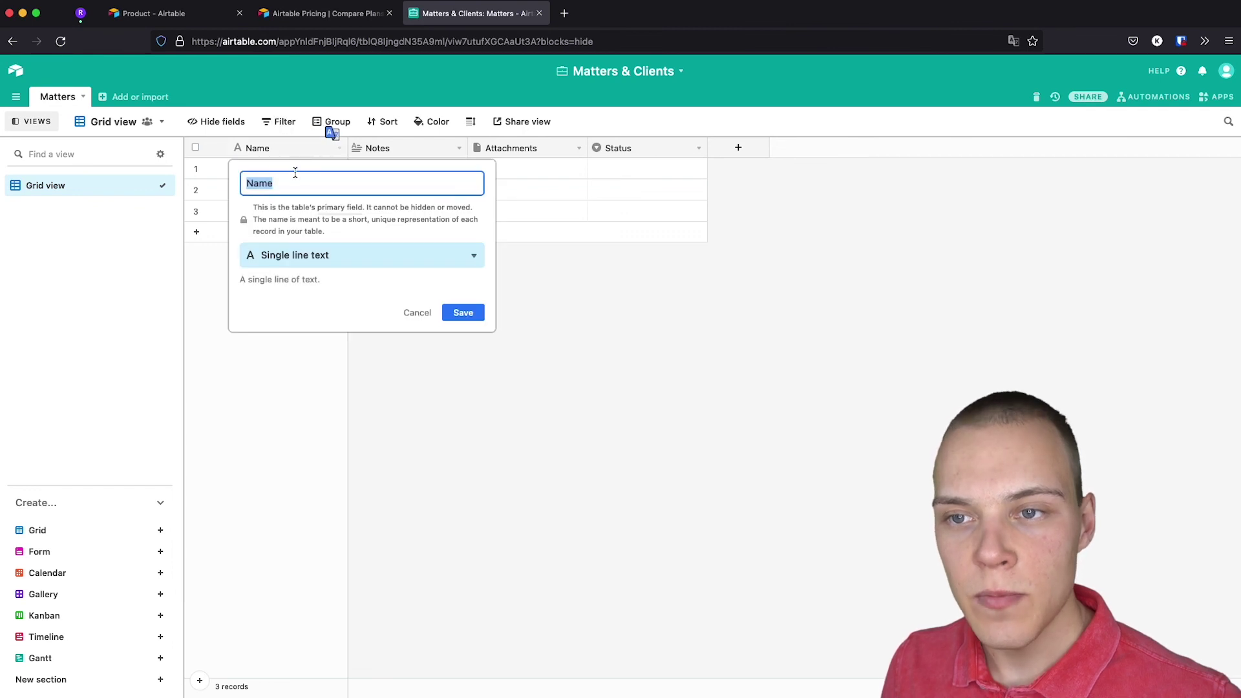
key(BackSpace)
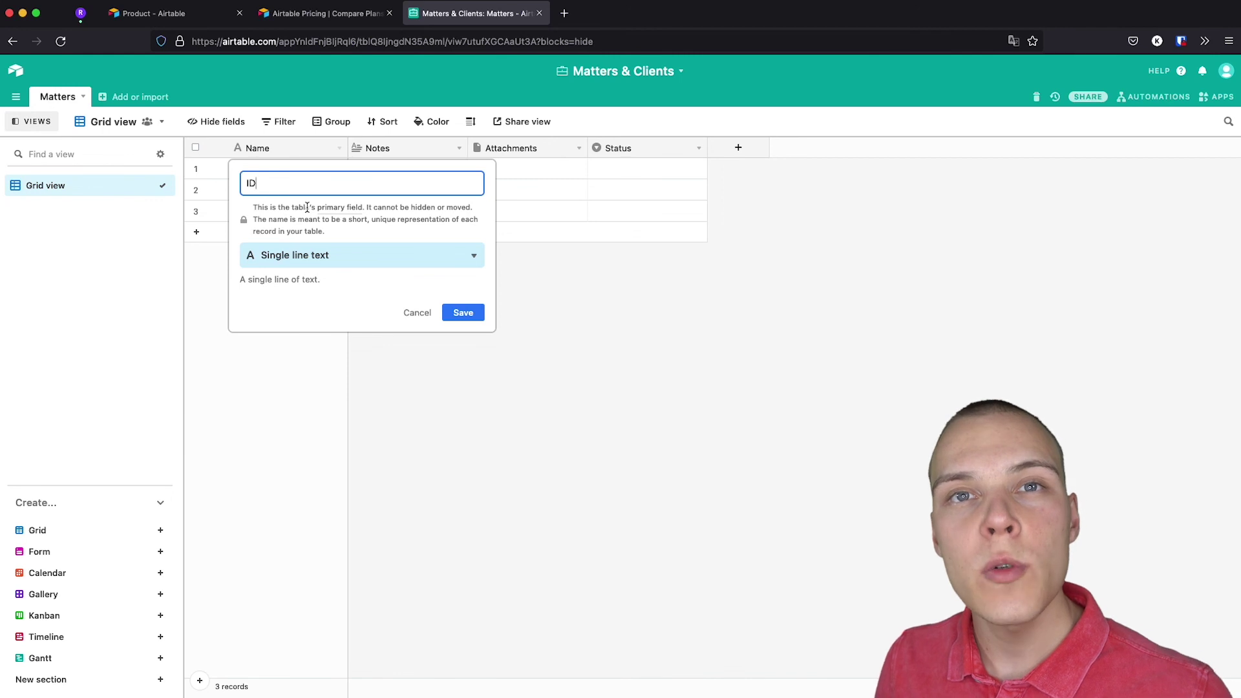
click(362, 267)
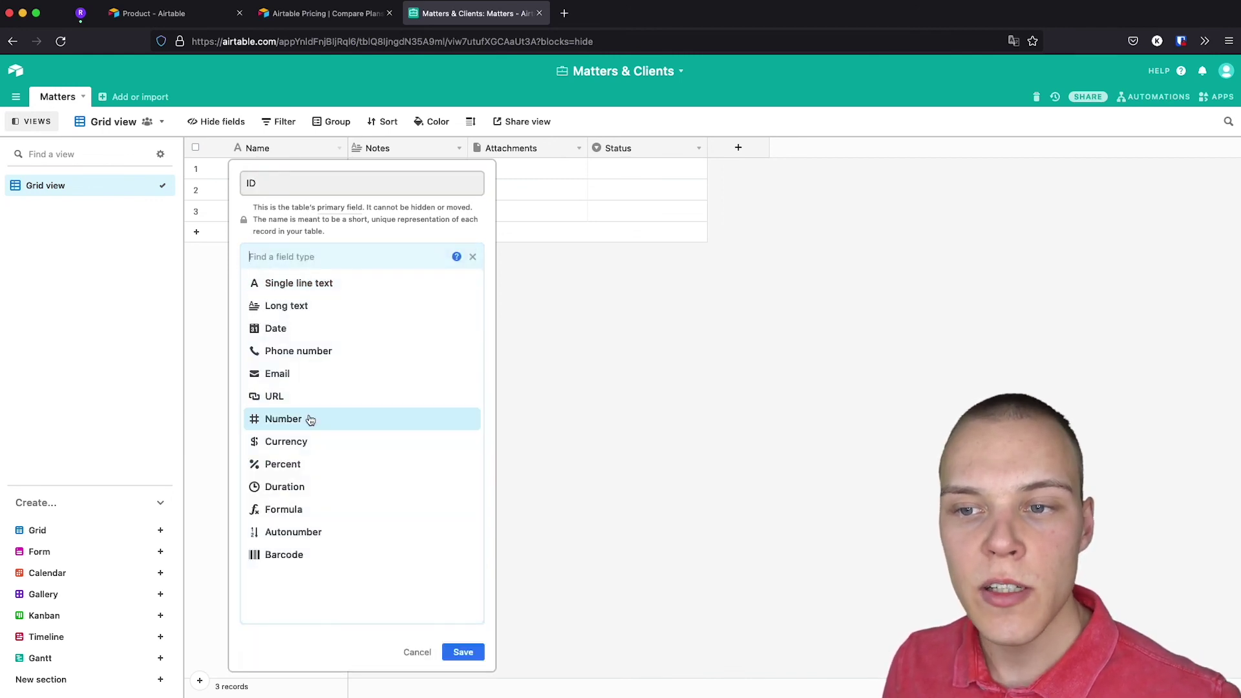
click(310, 419)
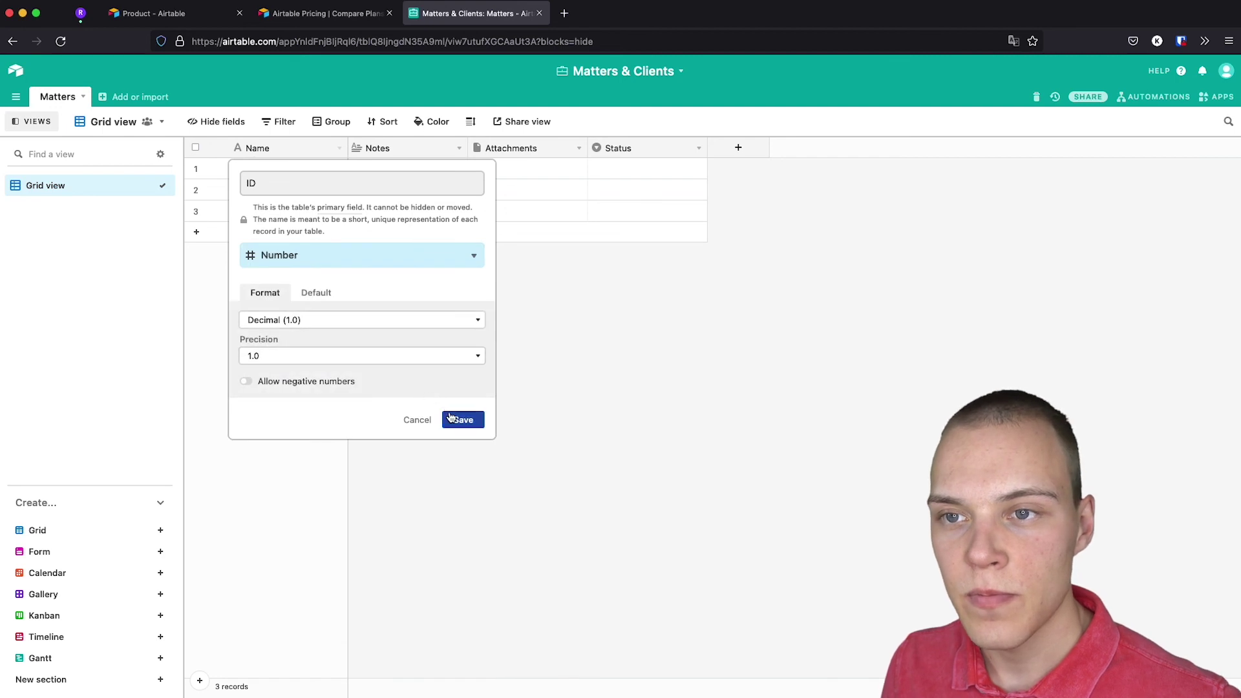
click(363, 320)
click(352, 336)
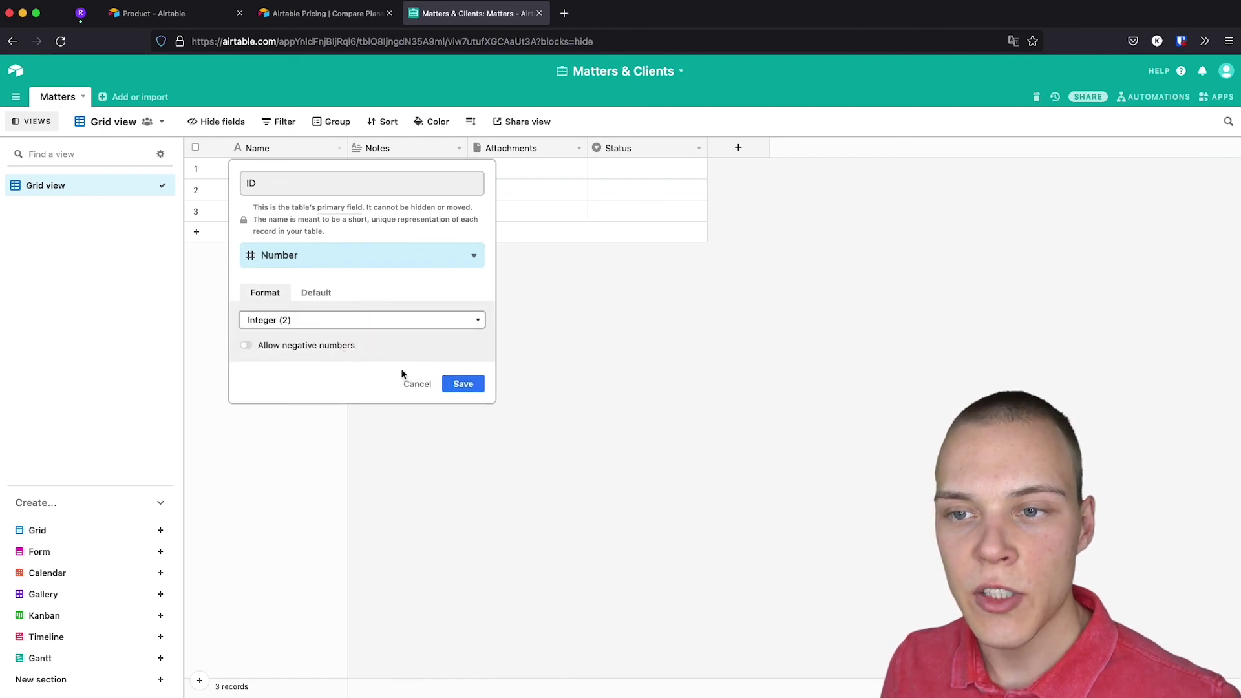
click(458, 386)
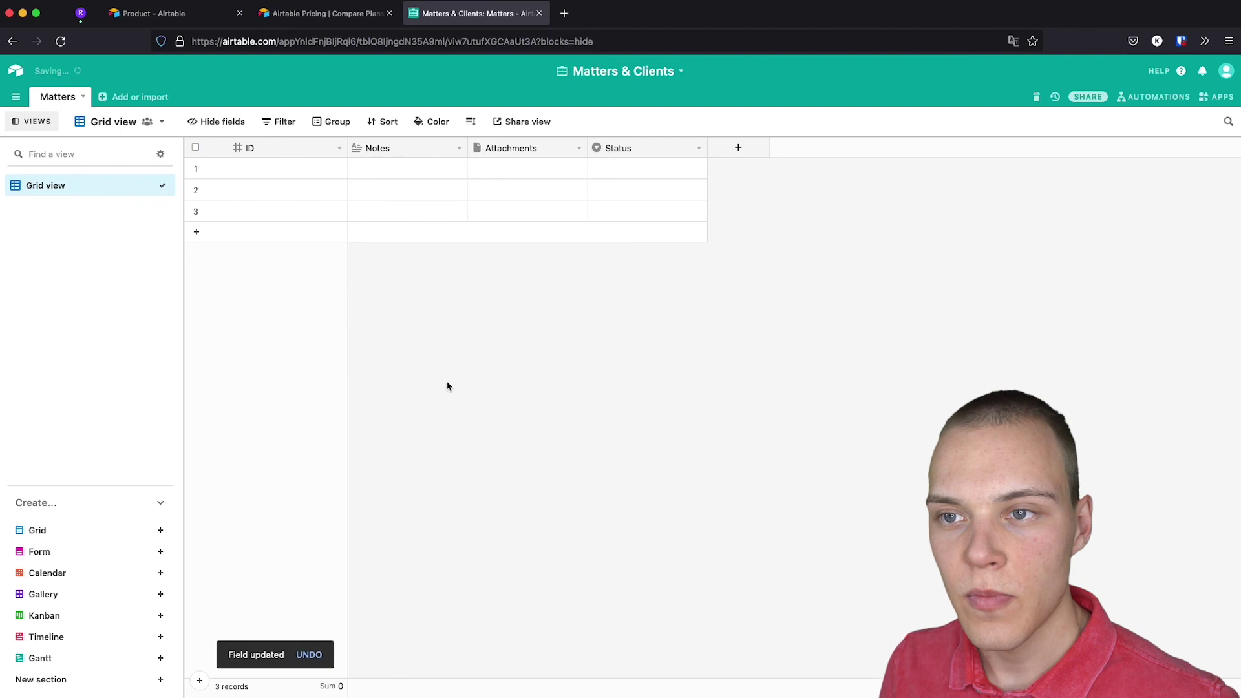
Delete the Notes, Status and Attachments fields from the Matters table.
click(458, 150)
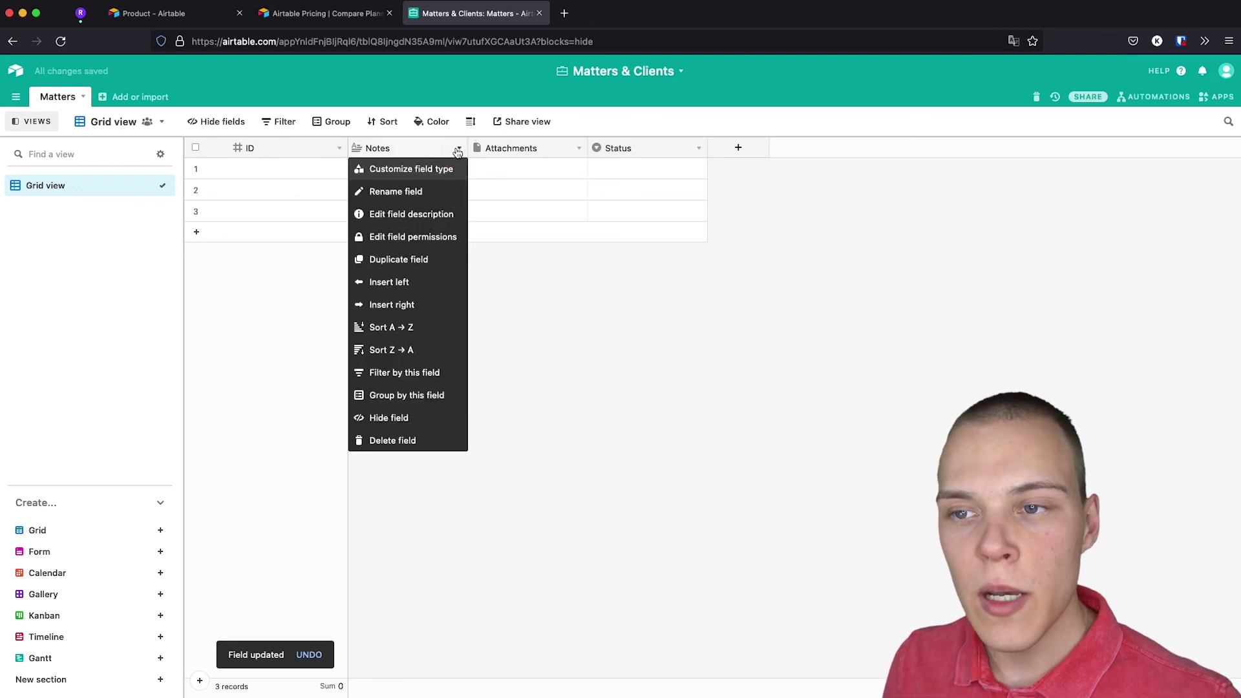
click(432, 444)
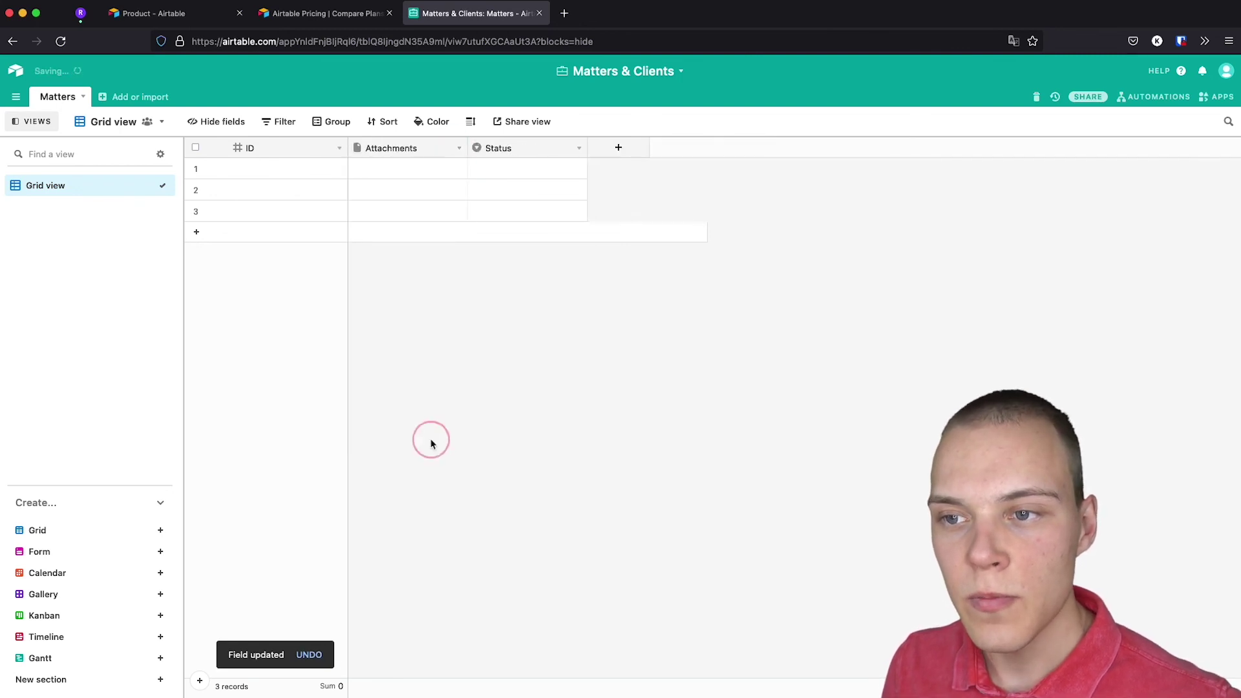
drag(406, 152, 564, 155)
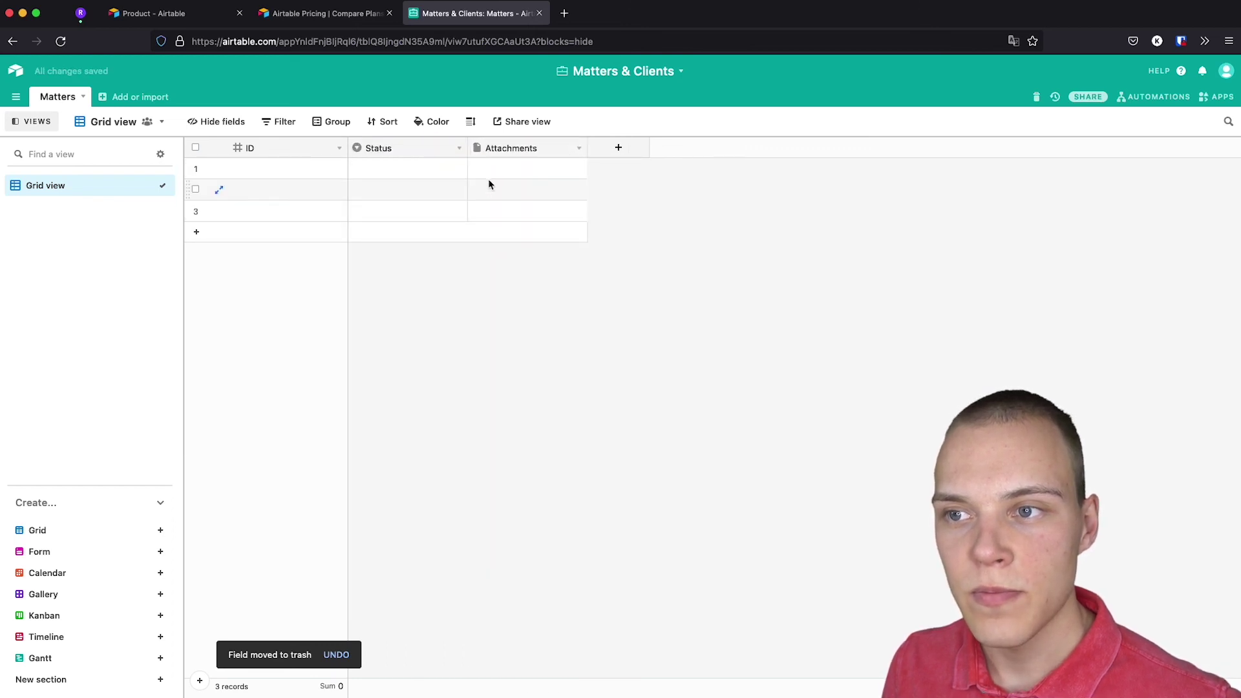
click(459, 150)
click(412, 447)
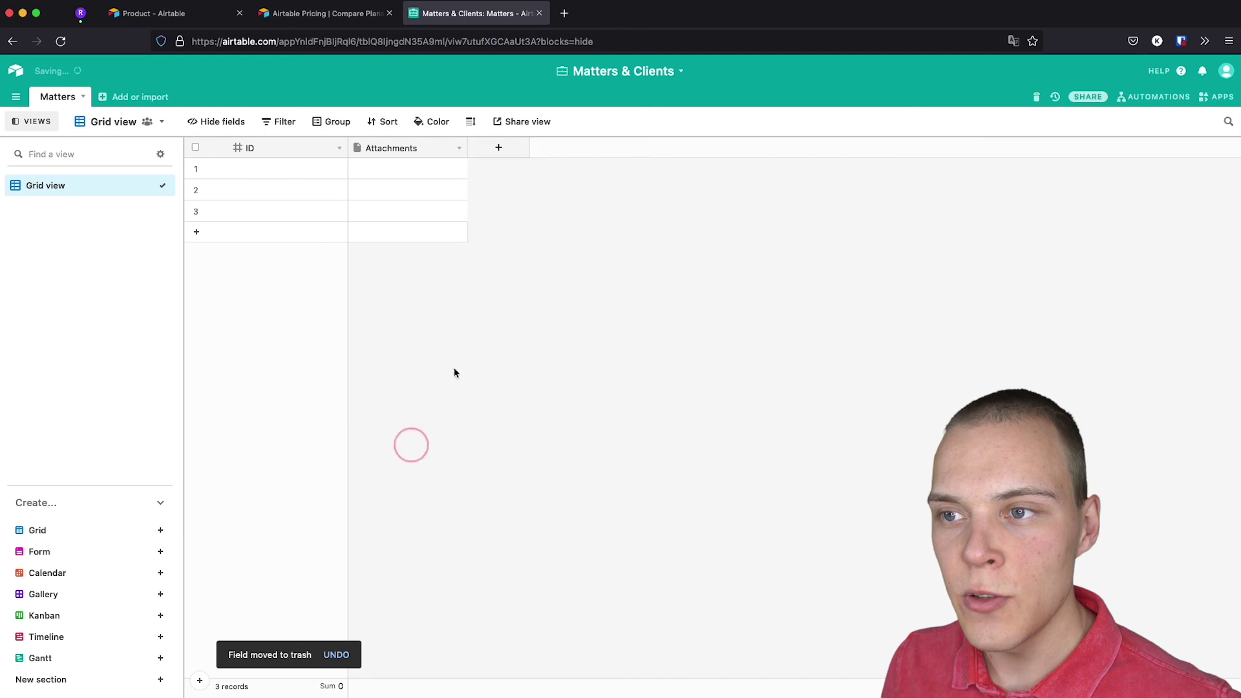
click(459, 150)
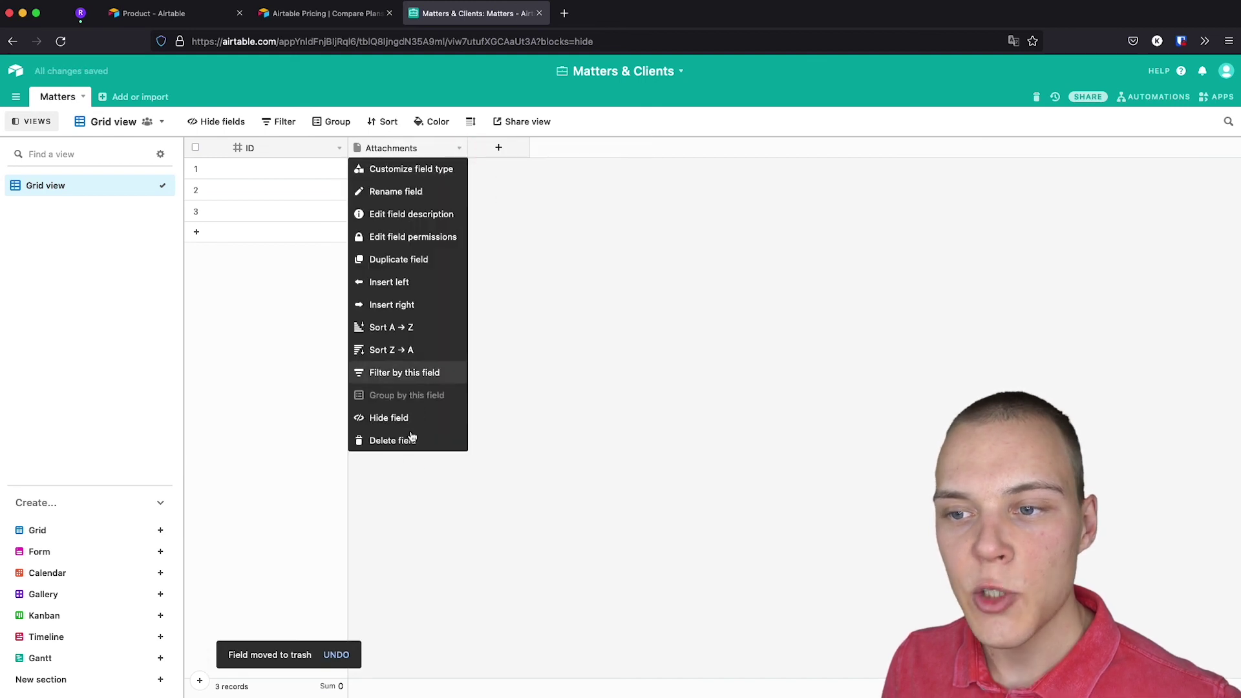
click(409, 446)
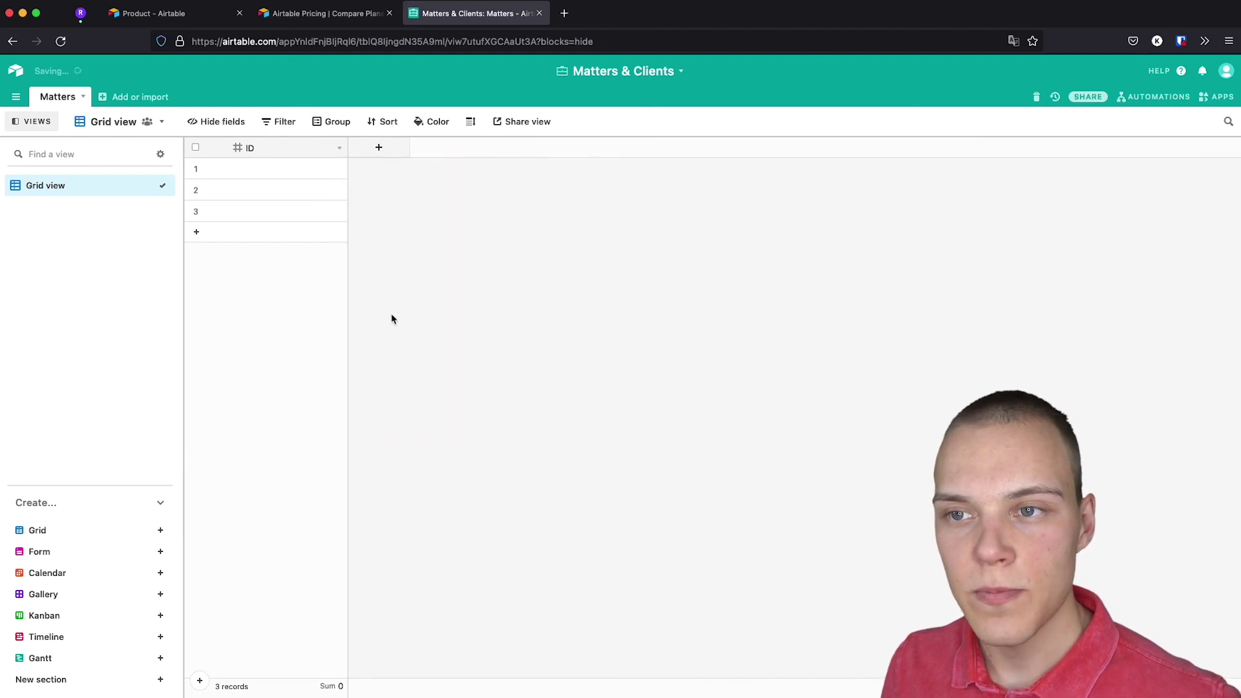
Add a Date Opened field of type Date to Matters.
click(379, 148)
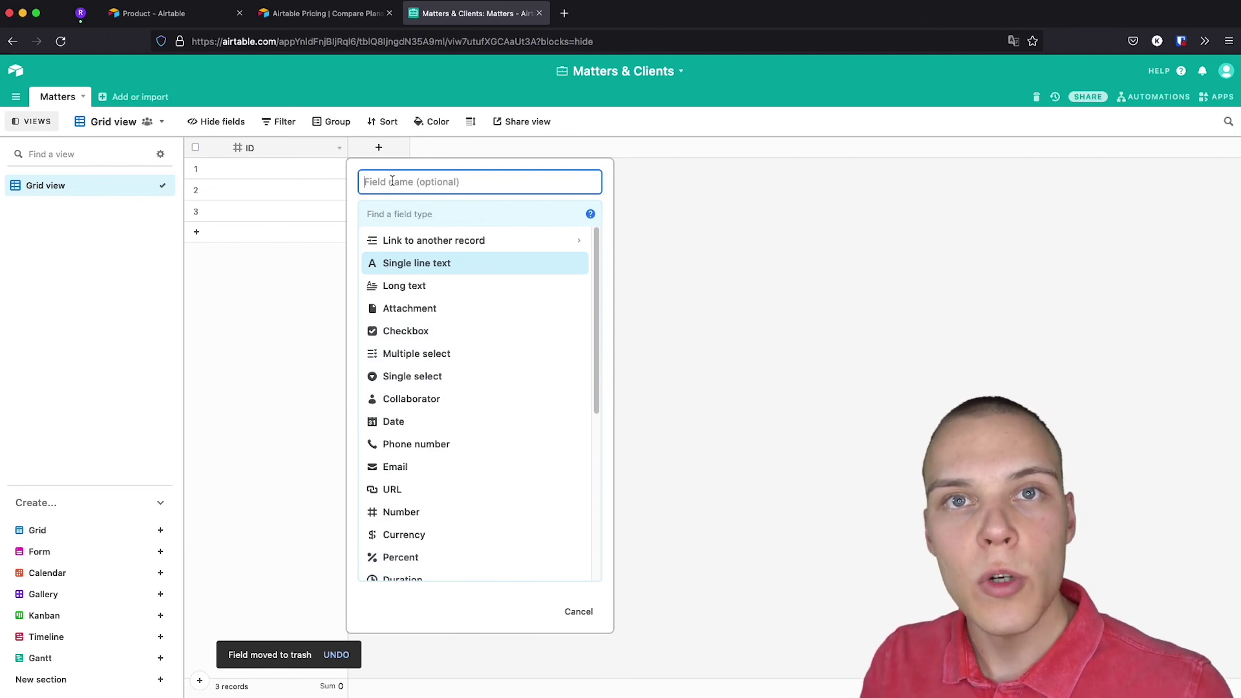
text(Date Opened)
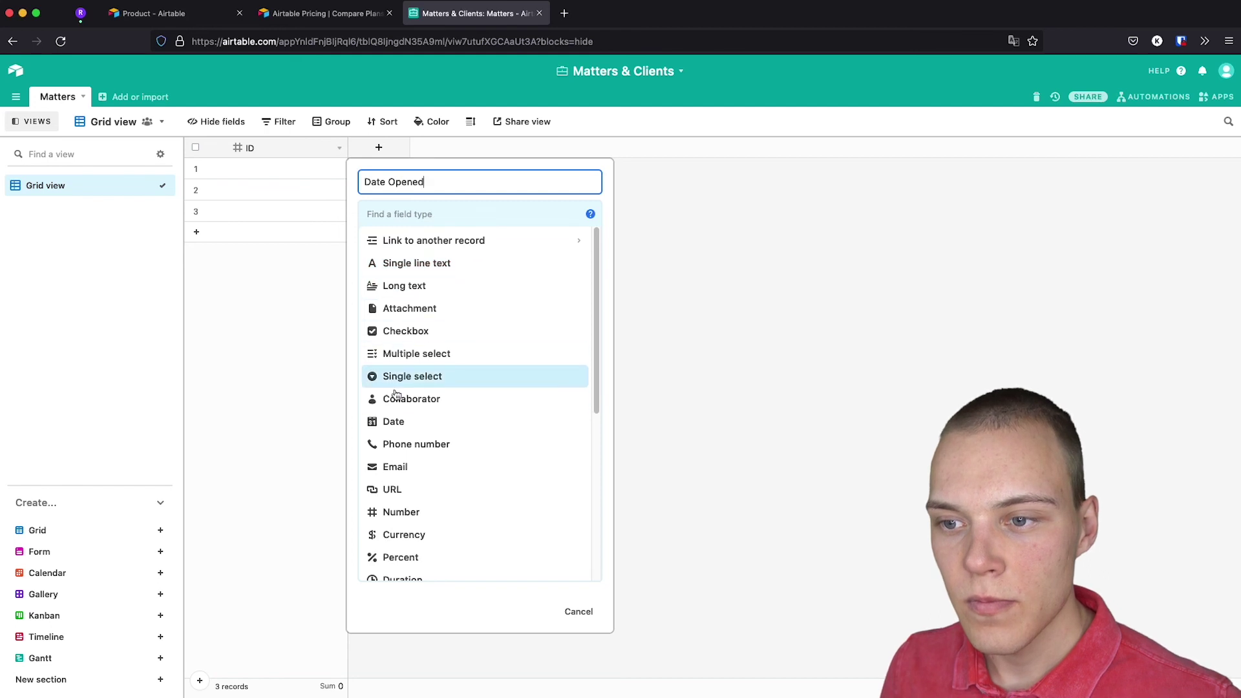
click(396, 422)
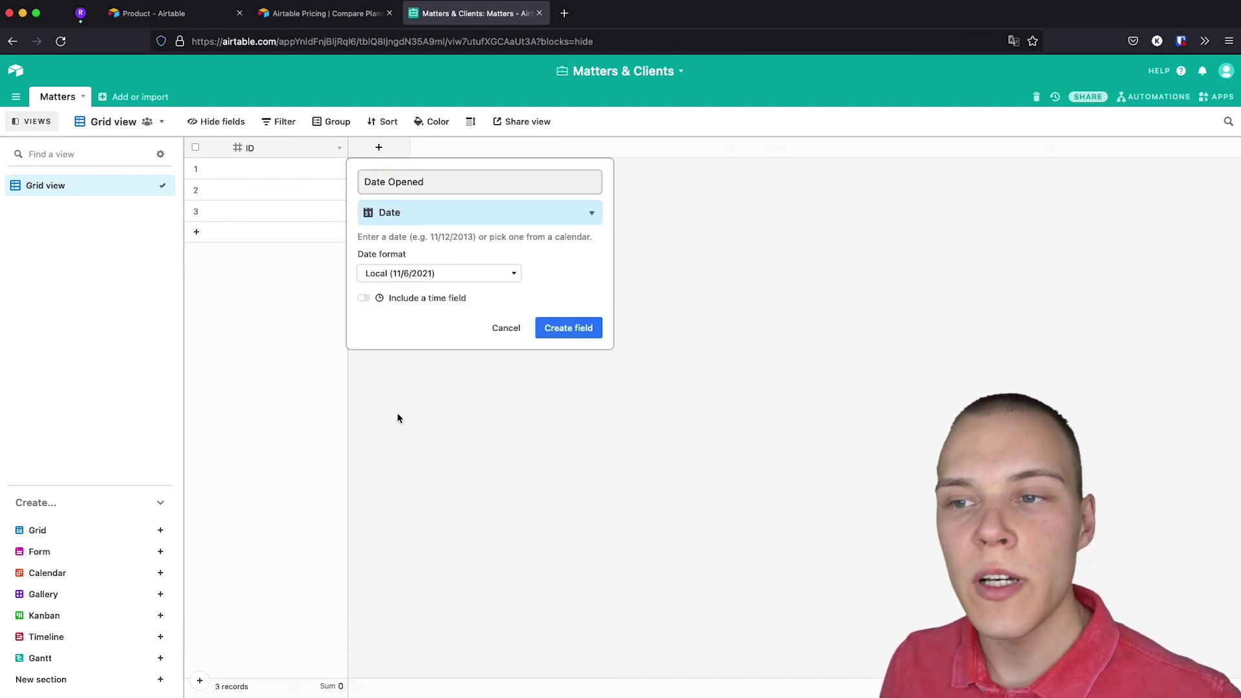
click(563, 333)
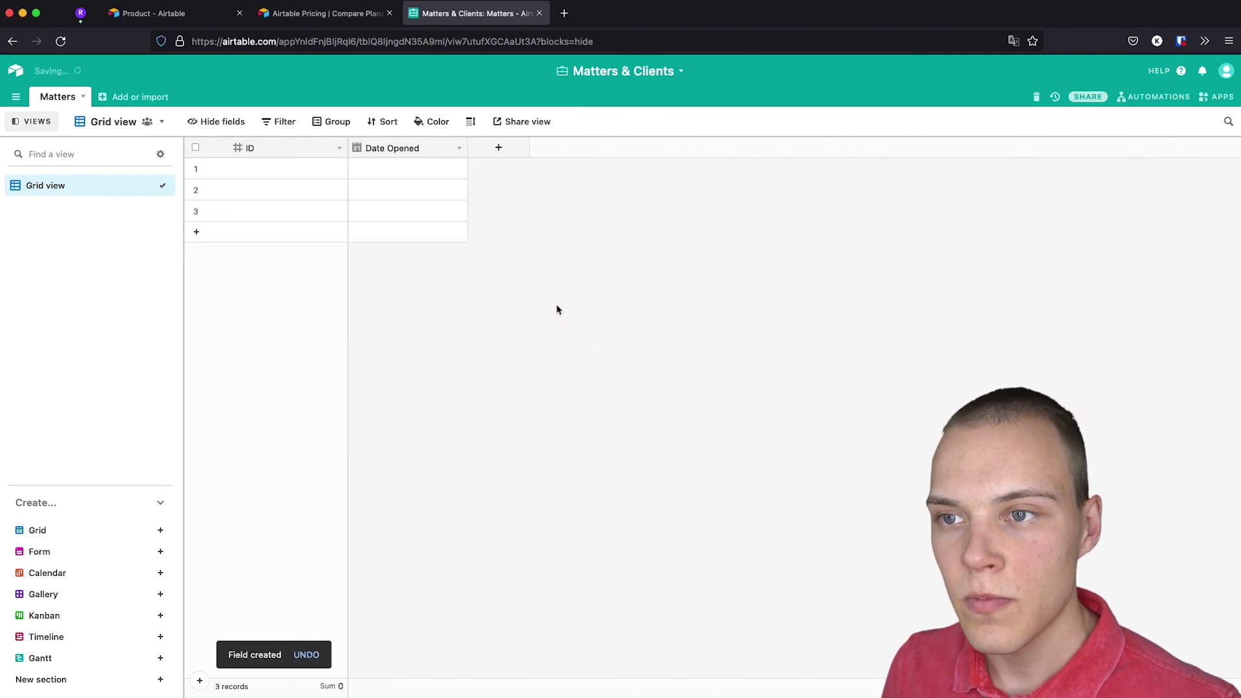
Add an Hours Worked number field and an Hourly Rate currency field.
click(513, 153)
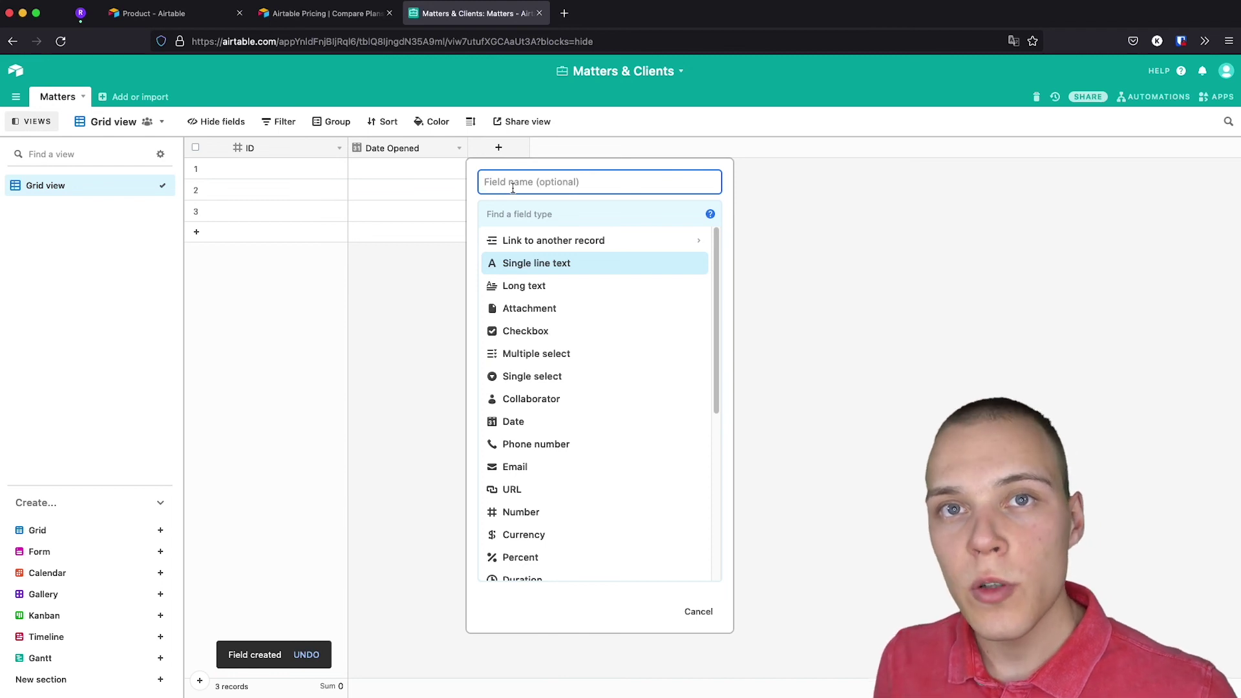
text(Hours)
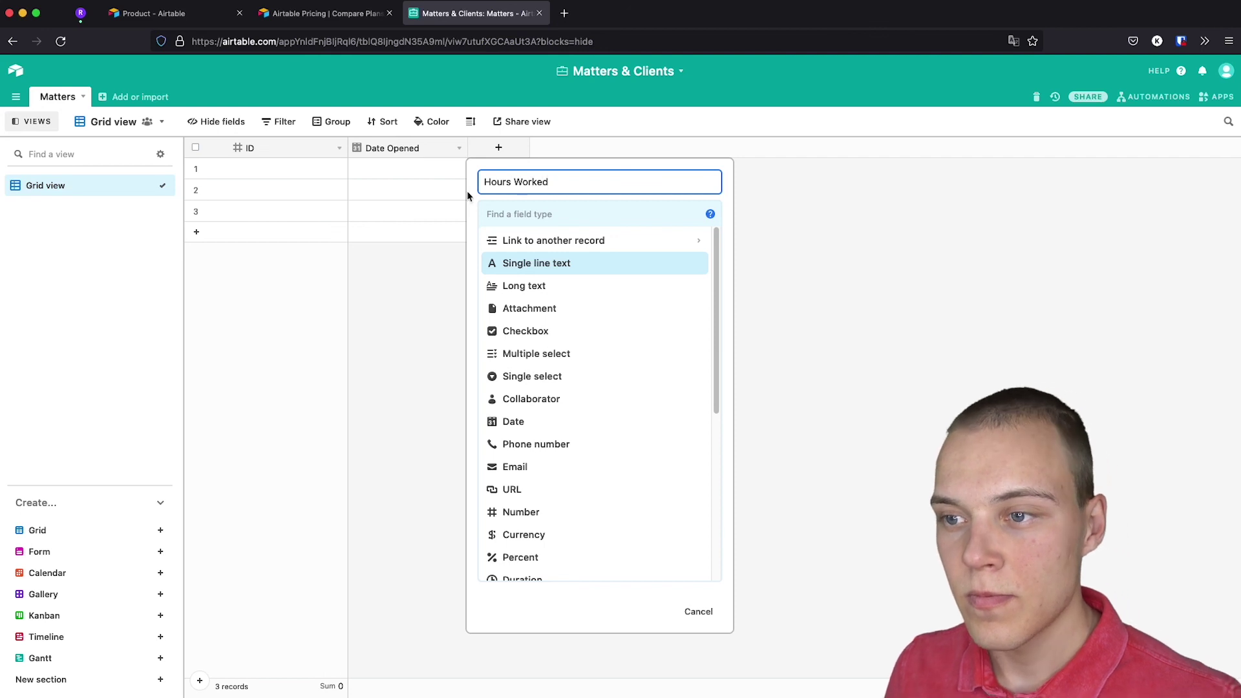
text( Worked)
scroll(539, 433, down, 2)
click(532, 457)
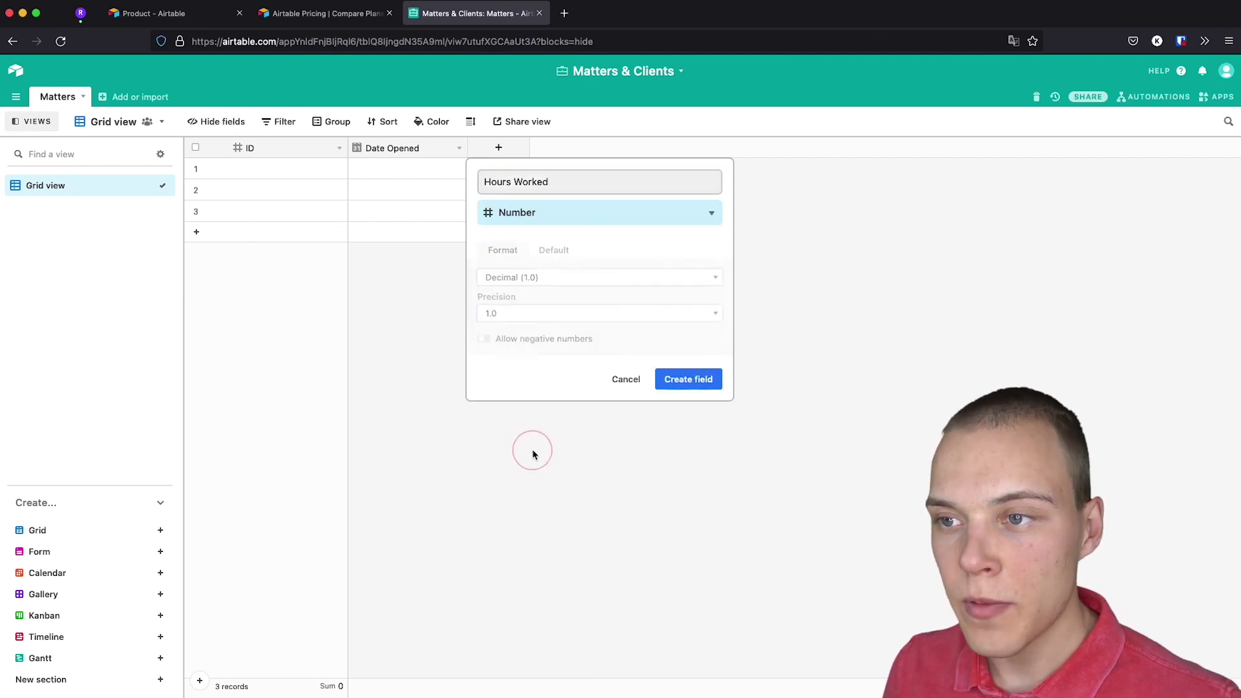
click(689, 381)
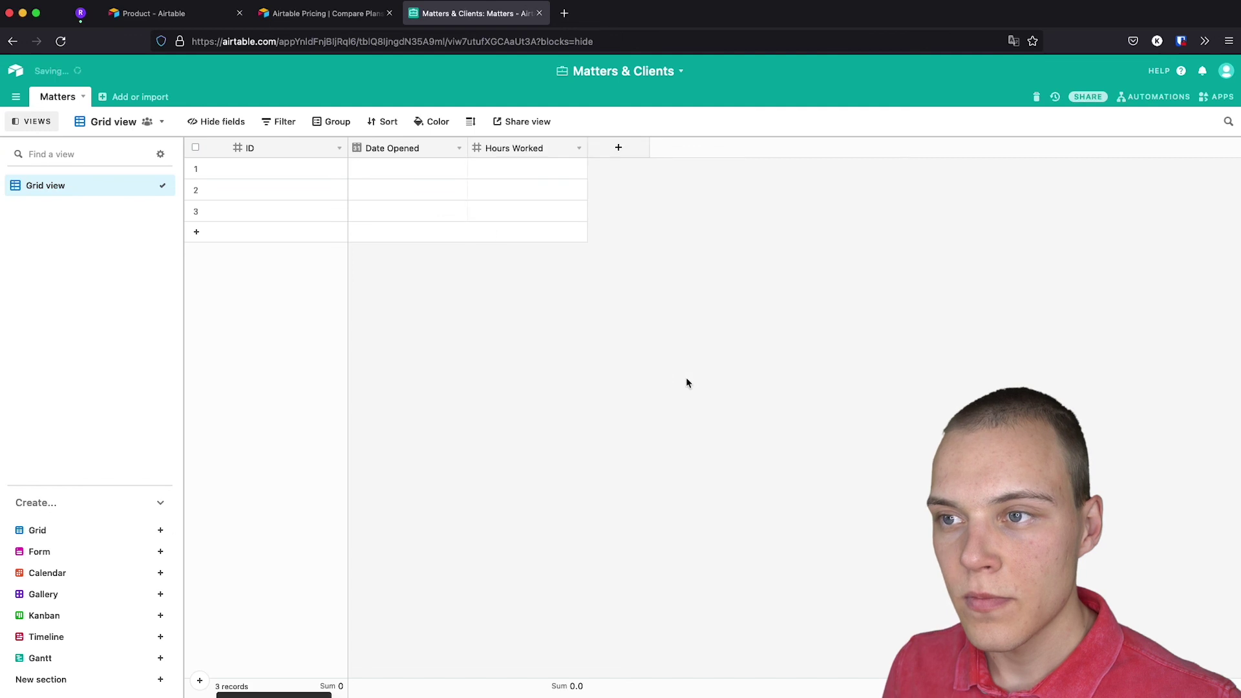
click(633, 152)
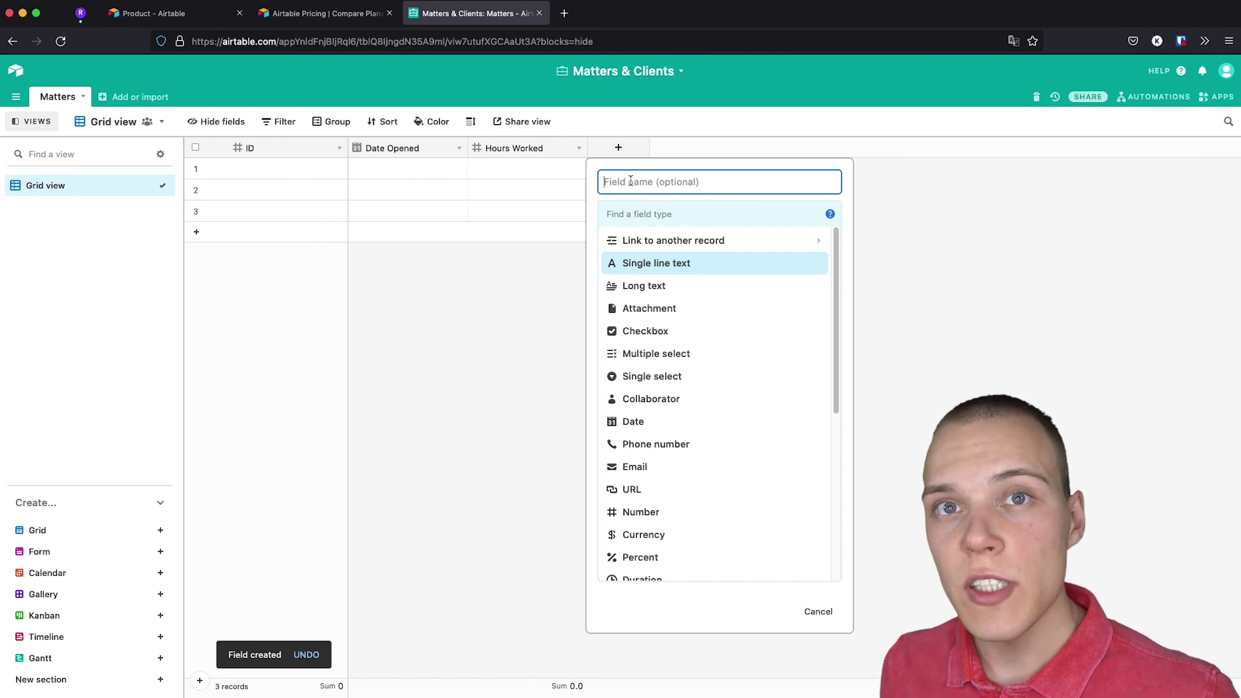
text(Ho)
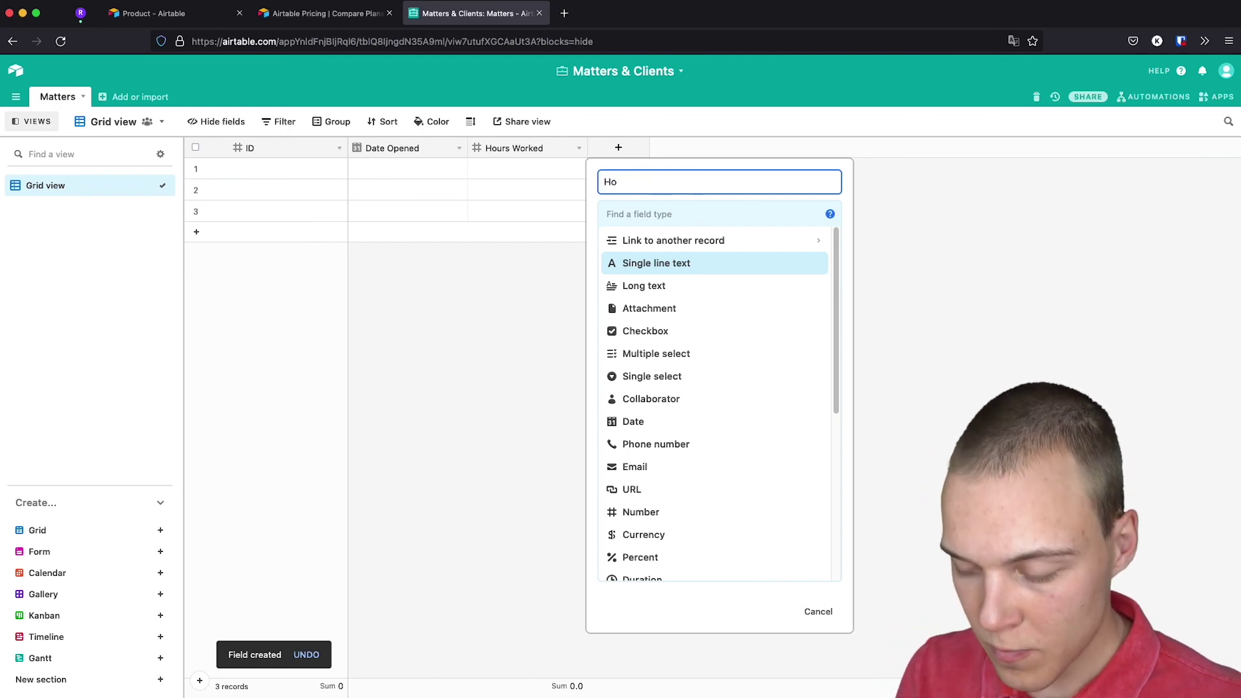
text(urly Rate)
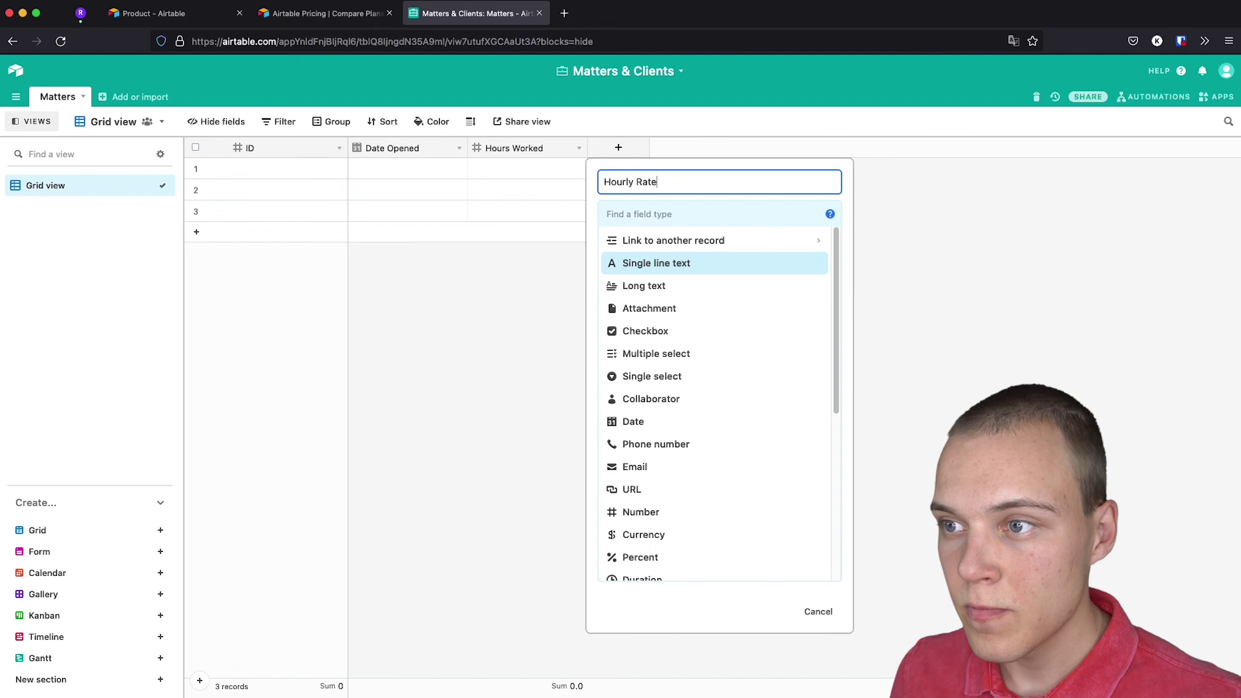
scroll(682, 394, down, 2)
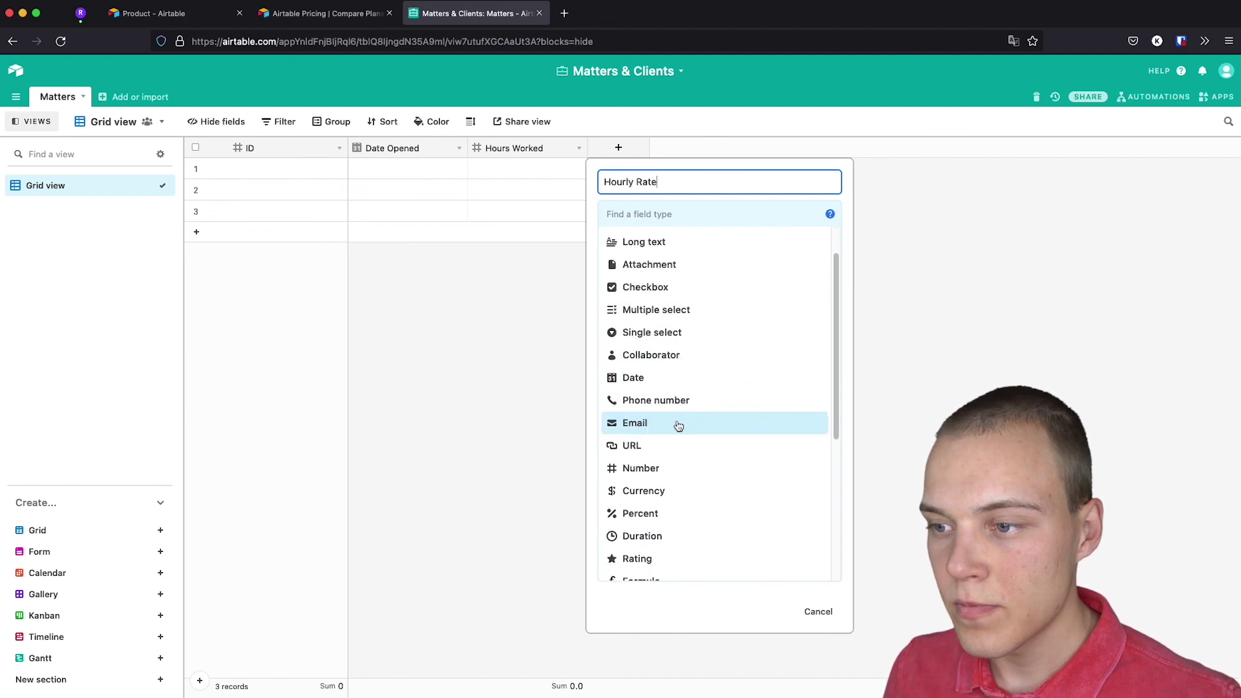
click(662, 480)
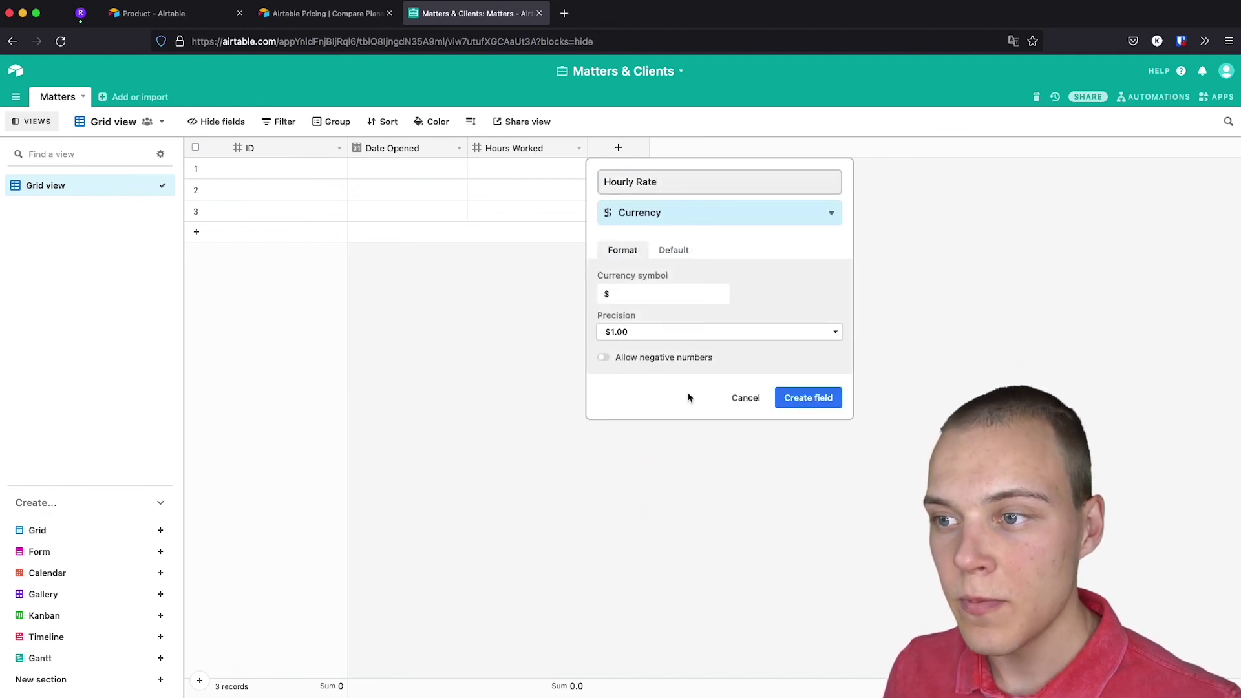
click(808, 398)
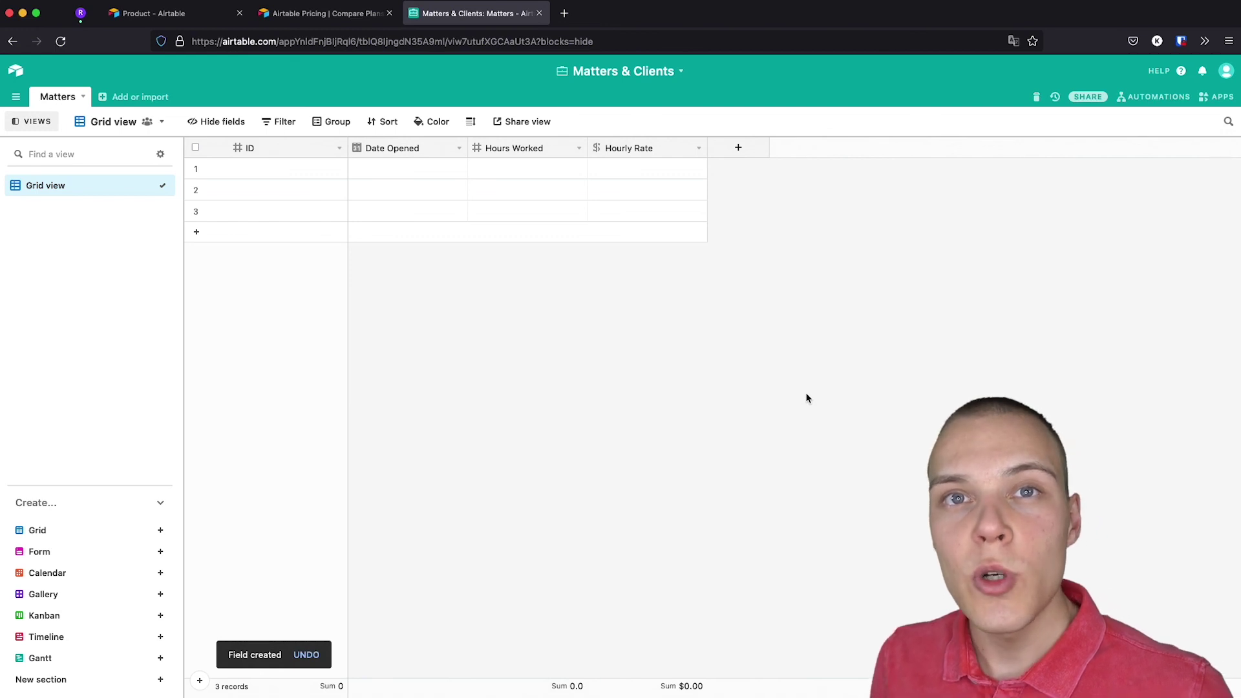
Add a Total formula field computing {Hours Worked} * {Hourly Rate}.
click(737, 149)
text(Ti)
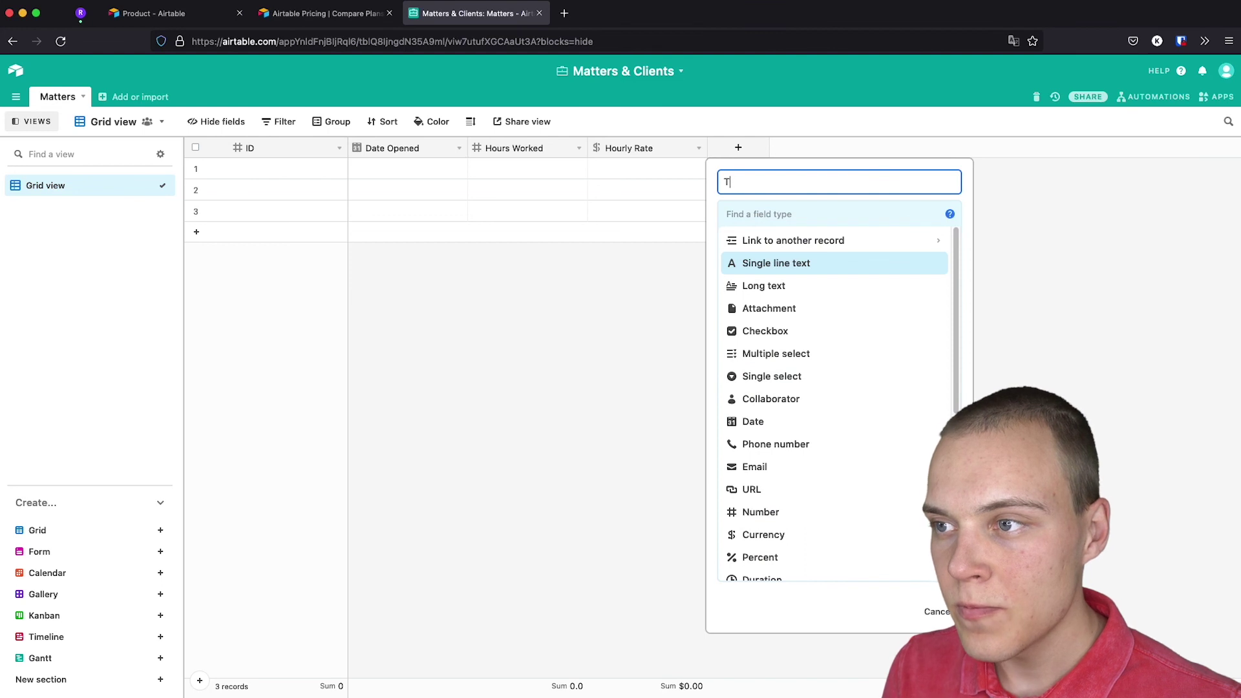
scroll(817, 424, down, 2)
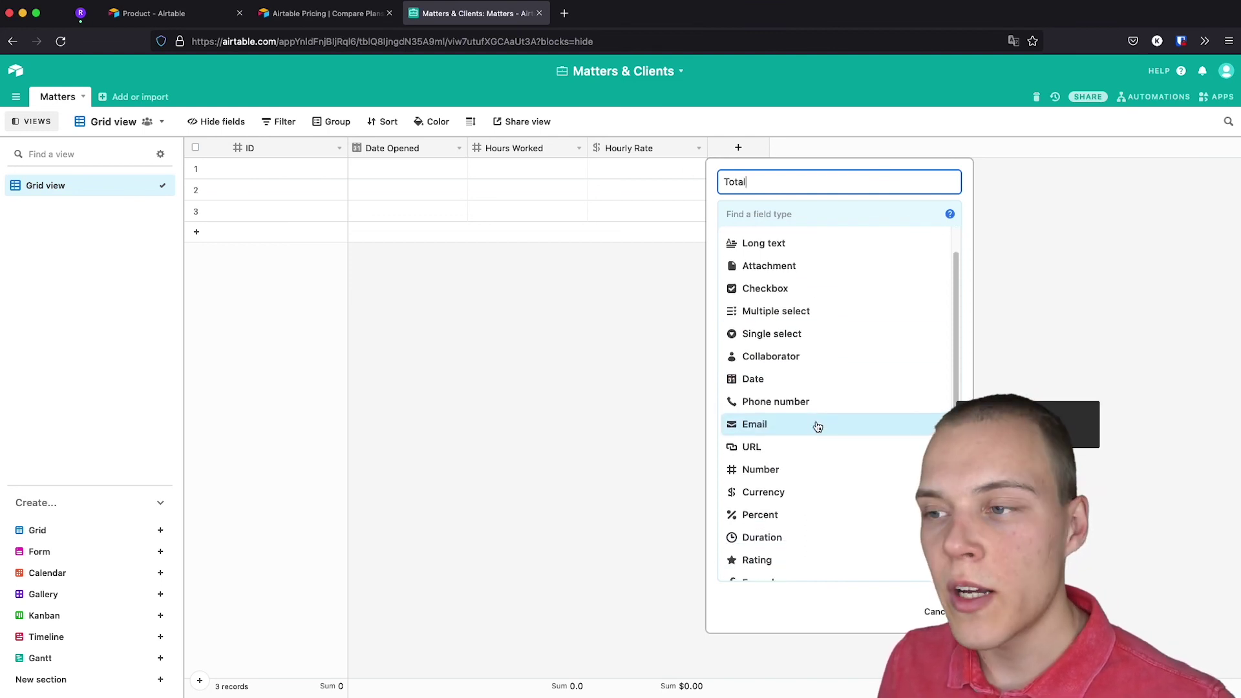
scroll(804, 452, down, 2)
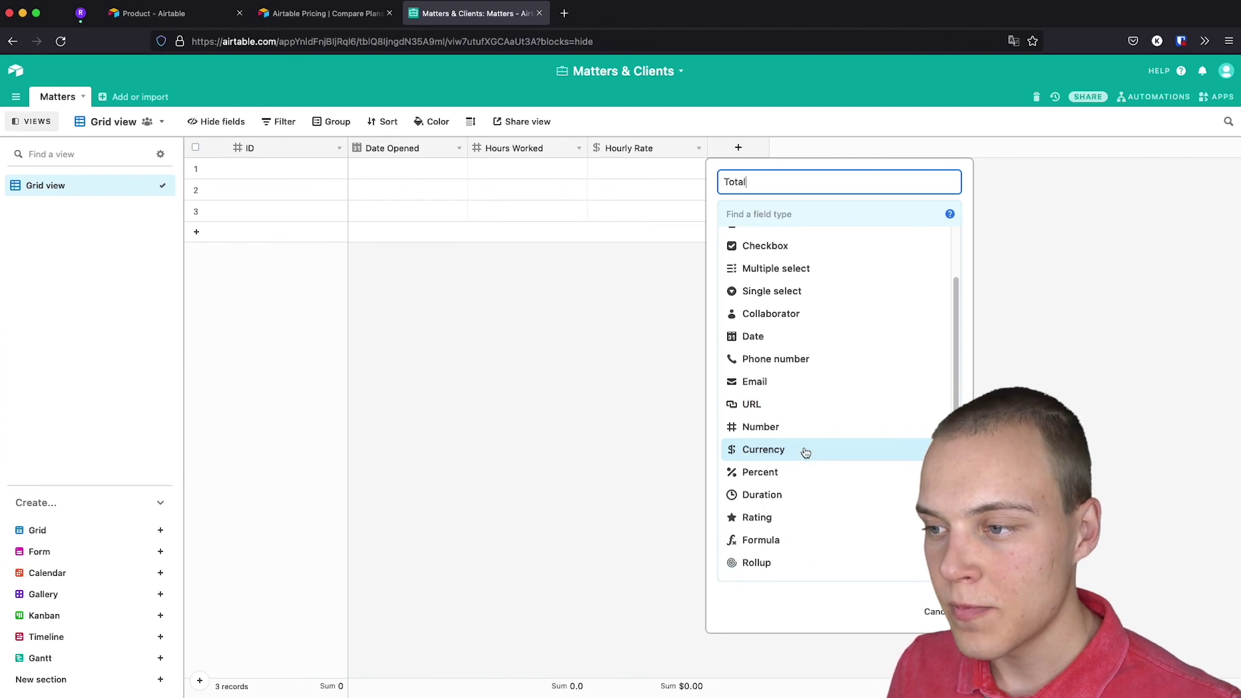
scroll(805, 453, down, 3)
click(790, 479)
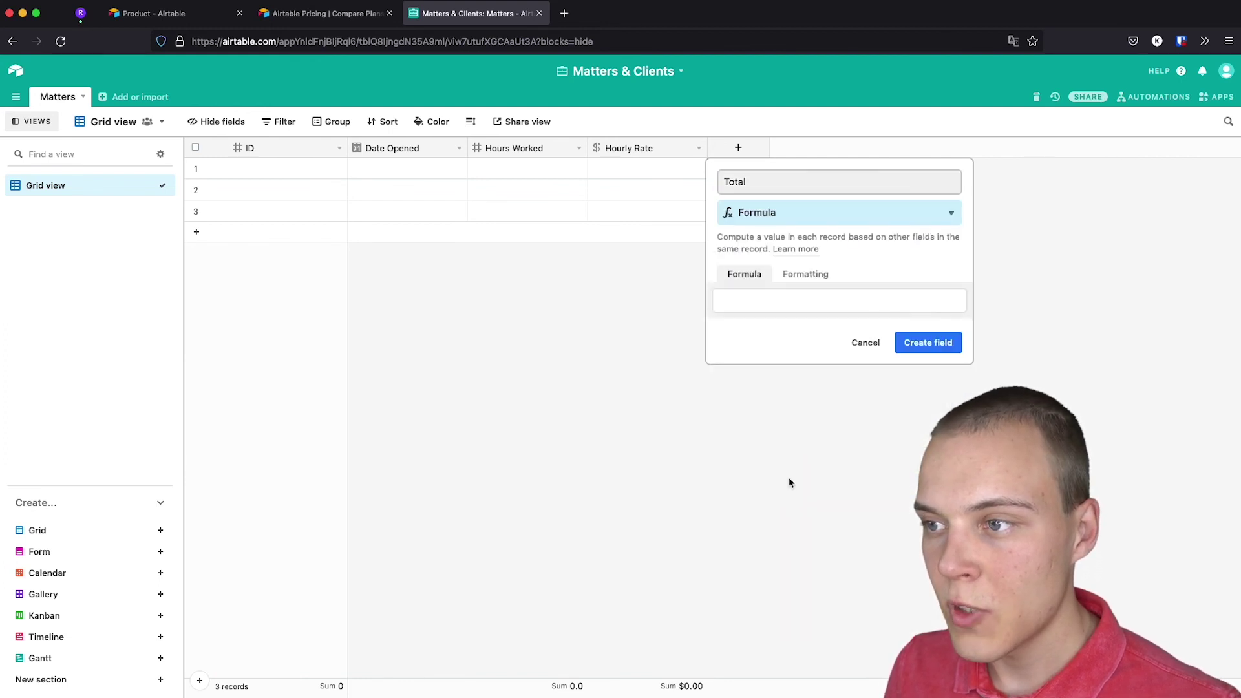
click(778, 300)
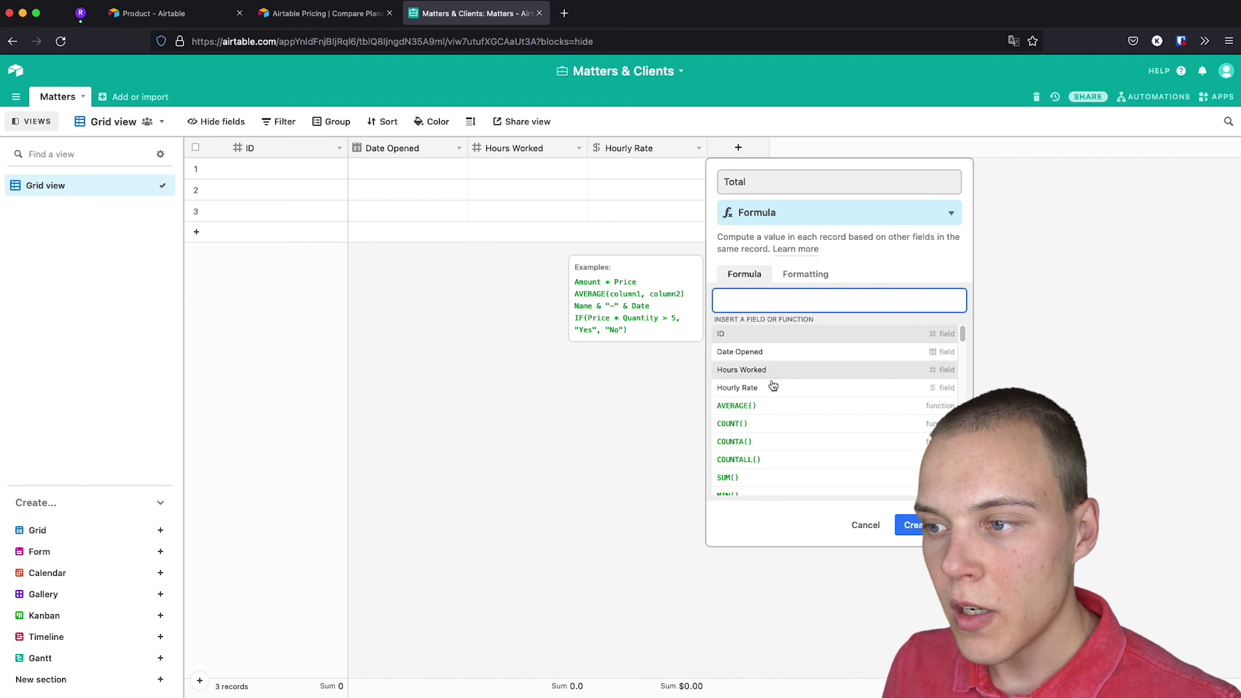
scroll(772, 398, down, 3)
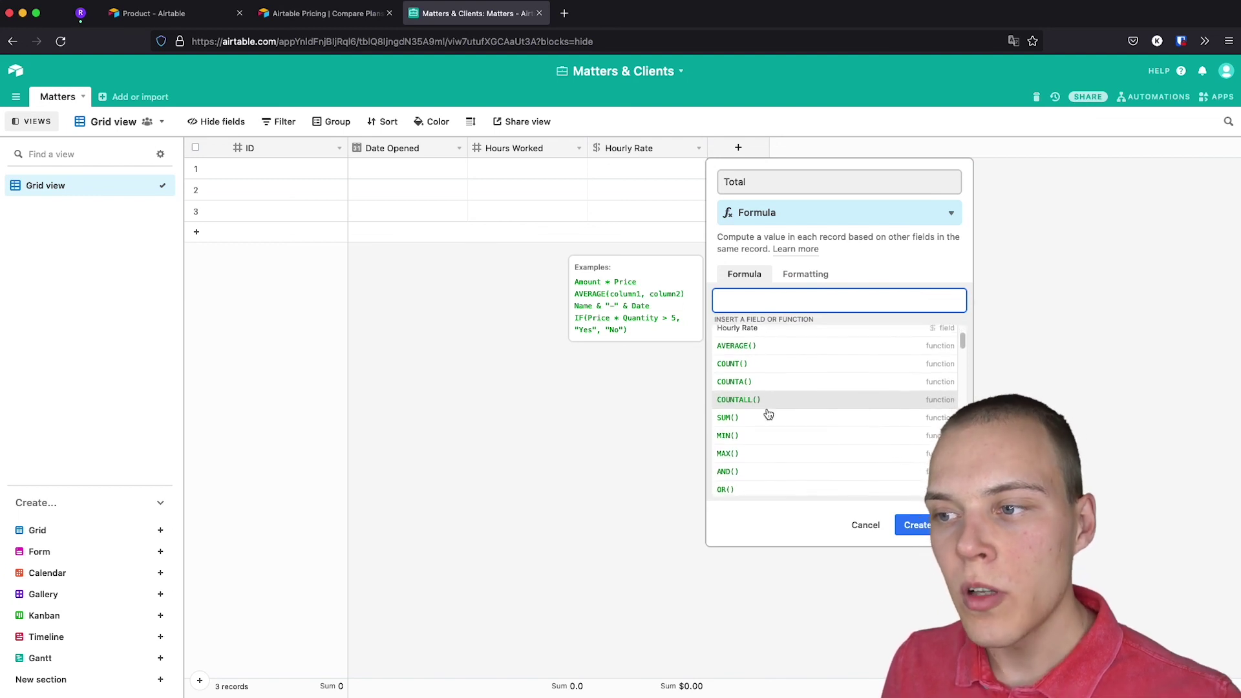
scroll(767, 409, up, 3)
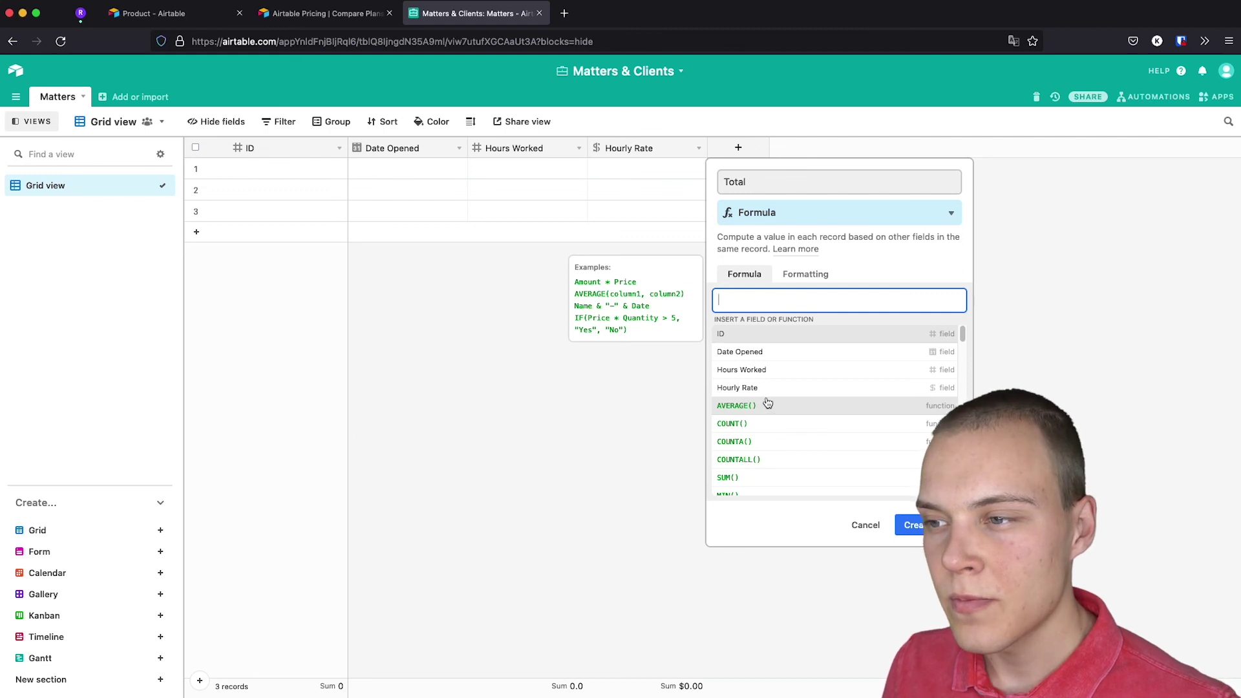
click(771, 375)
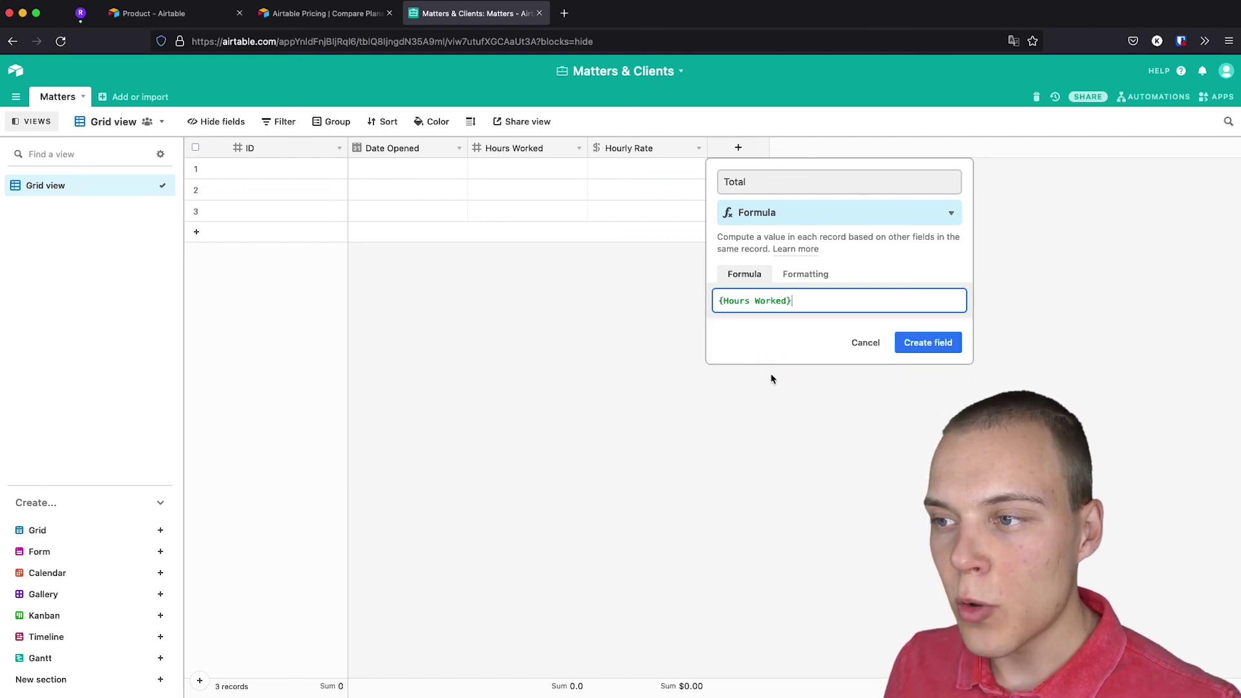
text(*)
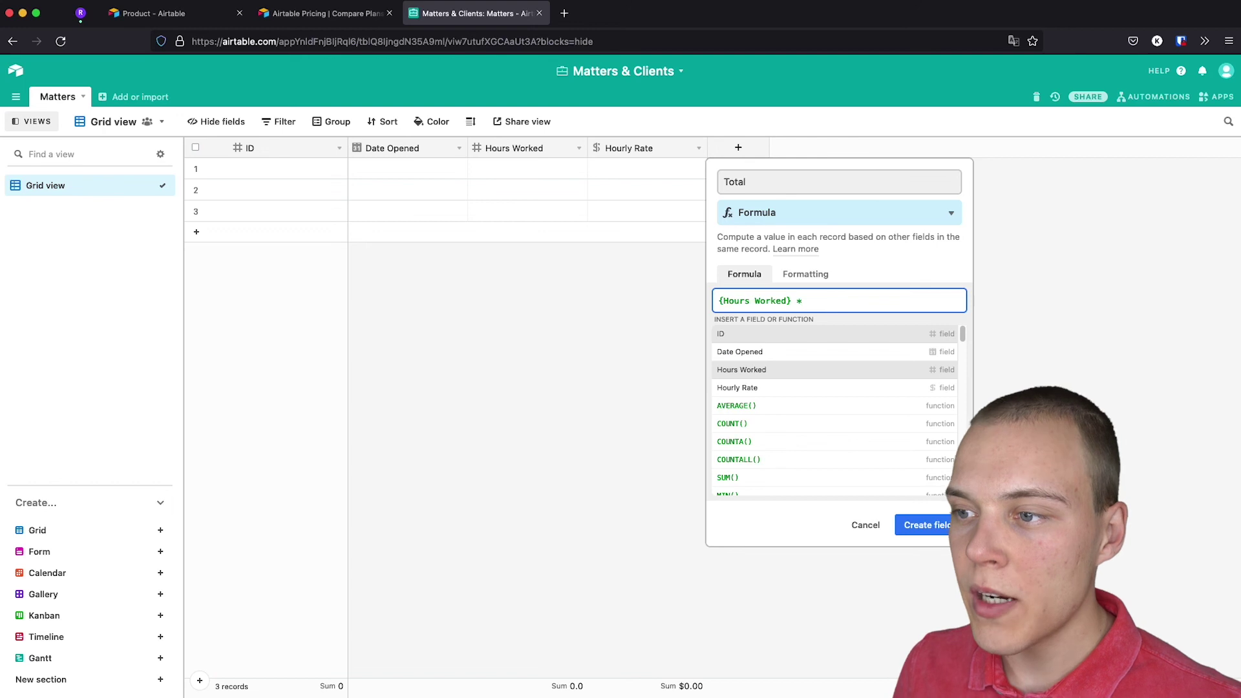
click(771, 391)
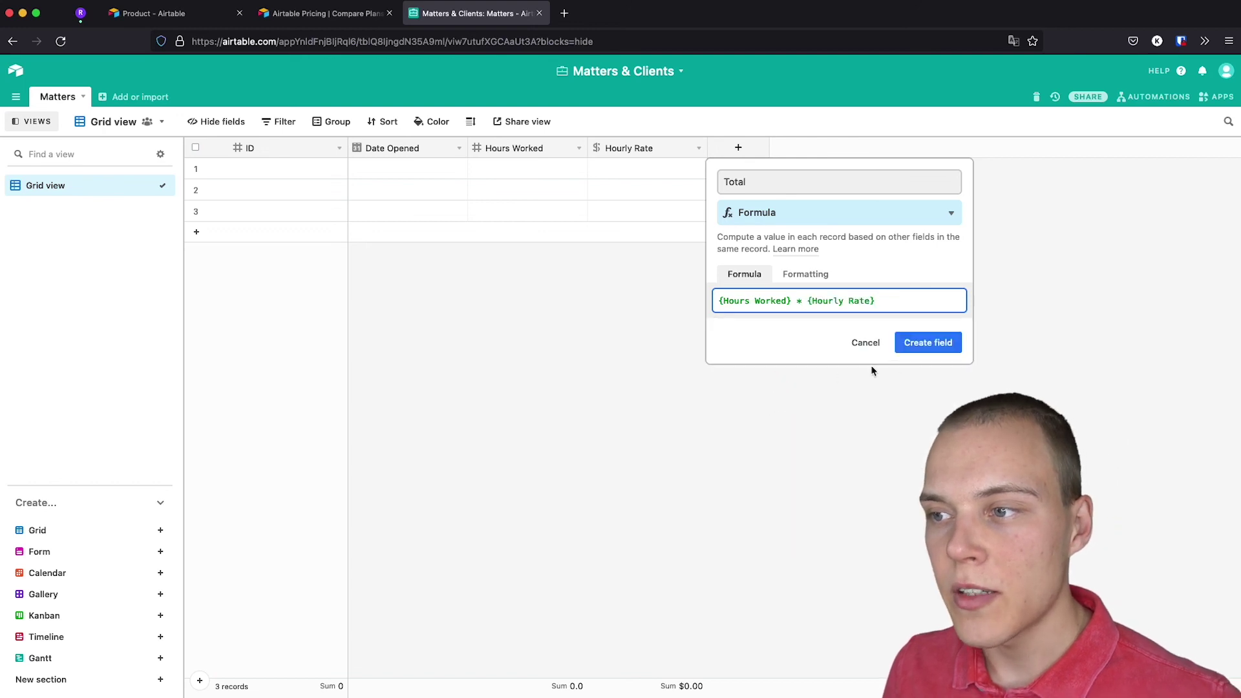
click(952, 343)
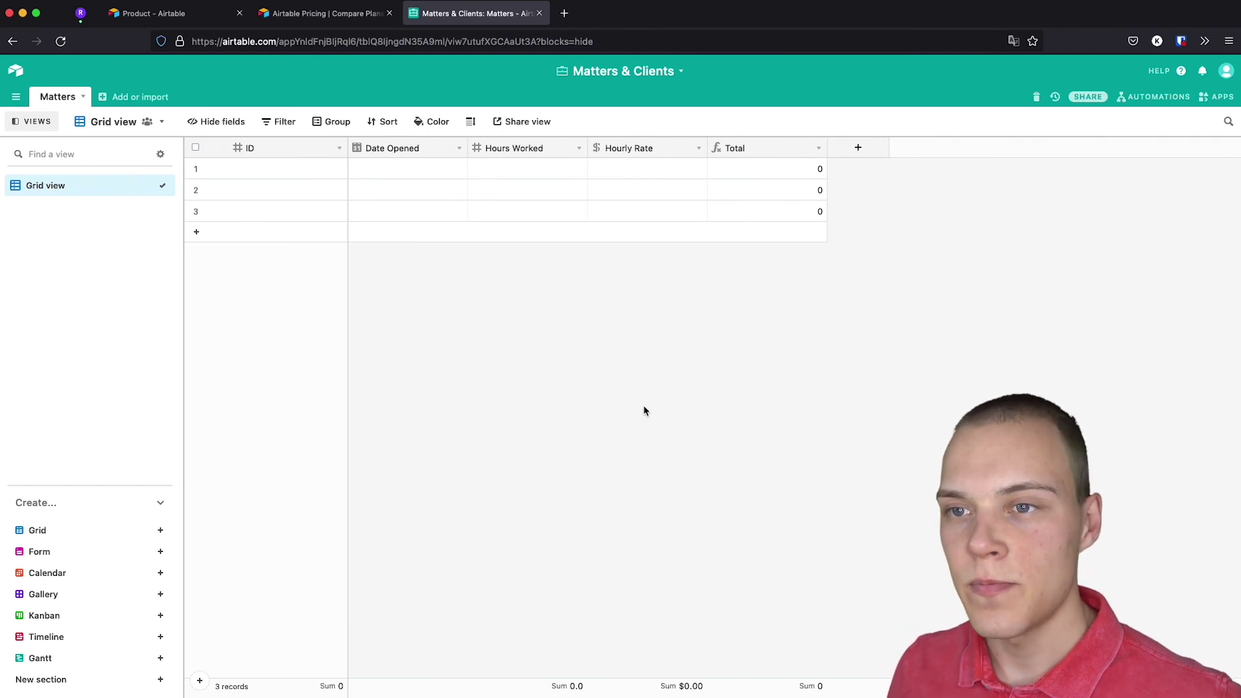
Enter IDs 1, 2 and 3 in the three Matters records.
click(291, 170)
text(1)
key(Return)
text(2)
key(Return)
text(3)
Set Date Opened to 11/1/2021, 11/3/2021 and 11/4/2021 for rows 1–3.
double_click(436, 169)
click(387, 235)
double_click(401, 190)
click(427, 256)
double_click(400, 211)
click(449, 277)
Enter Hours Worked of 12, 10 and 2 for rows 1–3.
click(515, 168)
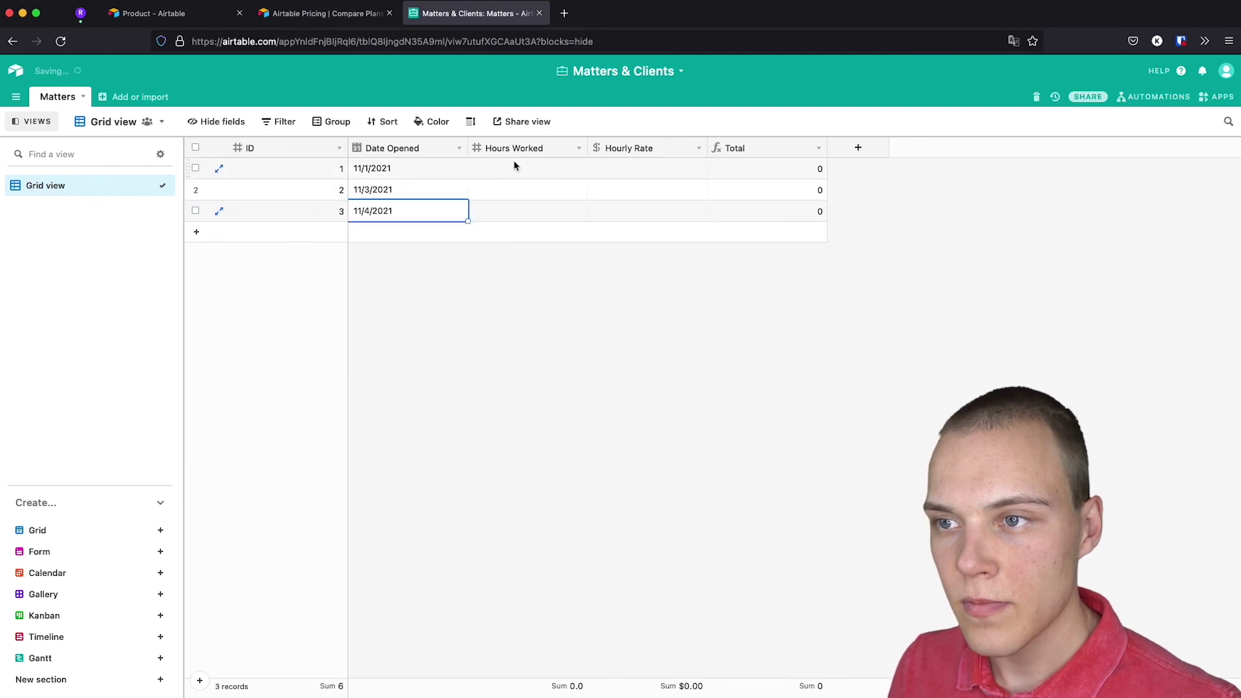
text(12)
click(532, 196)
text(10)
click(498, 220)
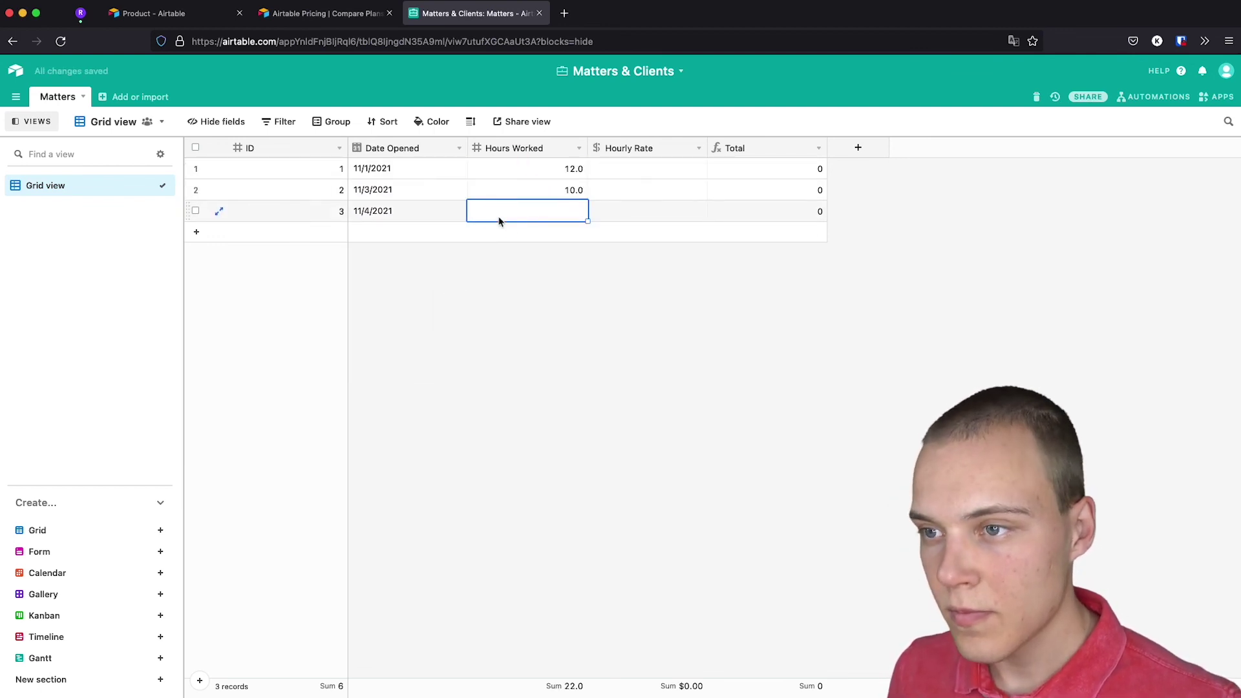
text(2)
Enter Hourly Rates of 200, 255 and 300 for rows 1–3.
click(646, 170)
text(200)
click(654, 195)
text(255)
key(Return)
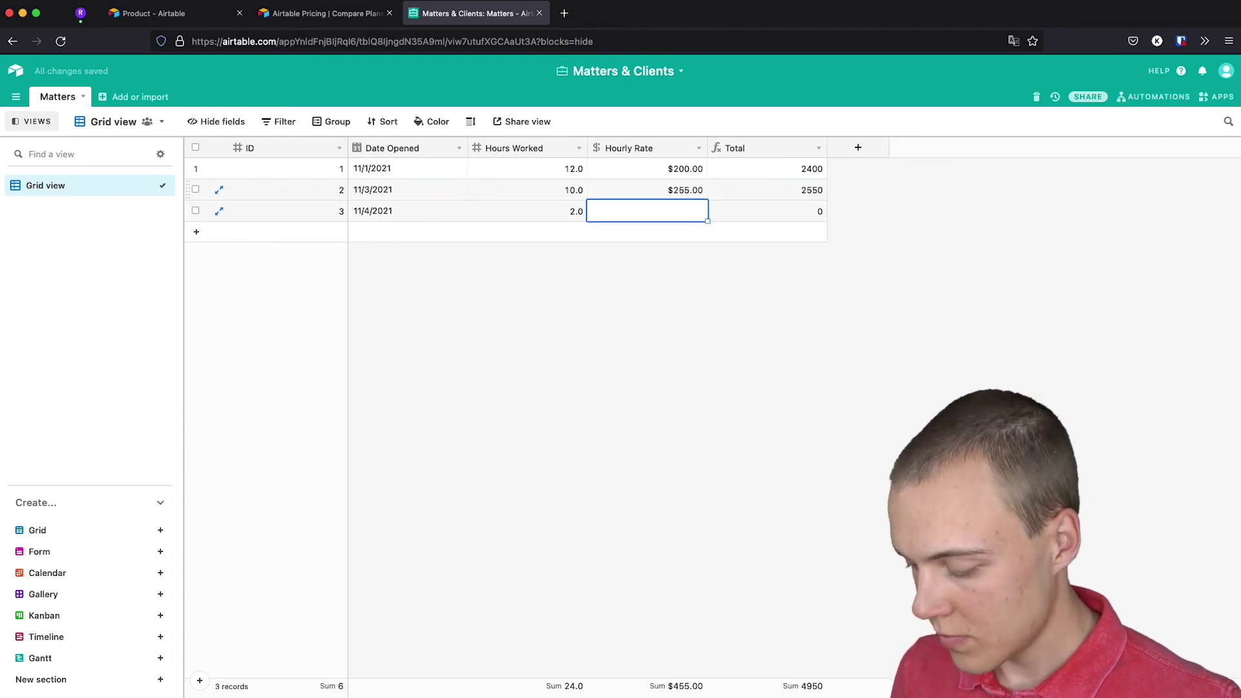
text(300)
click(692, 316)
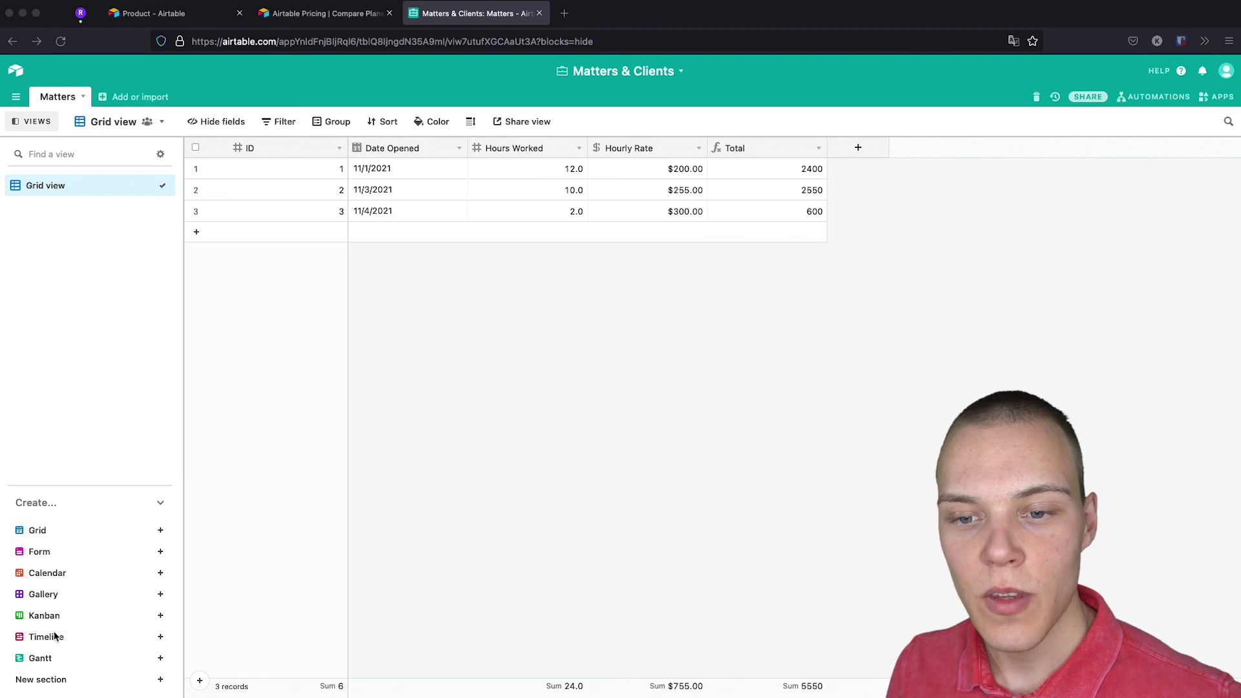
Add a Calendar view keyed on Date Opened, then return to Grid view.
click(161, 573)
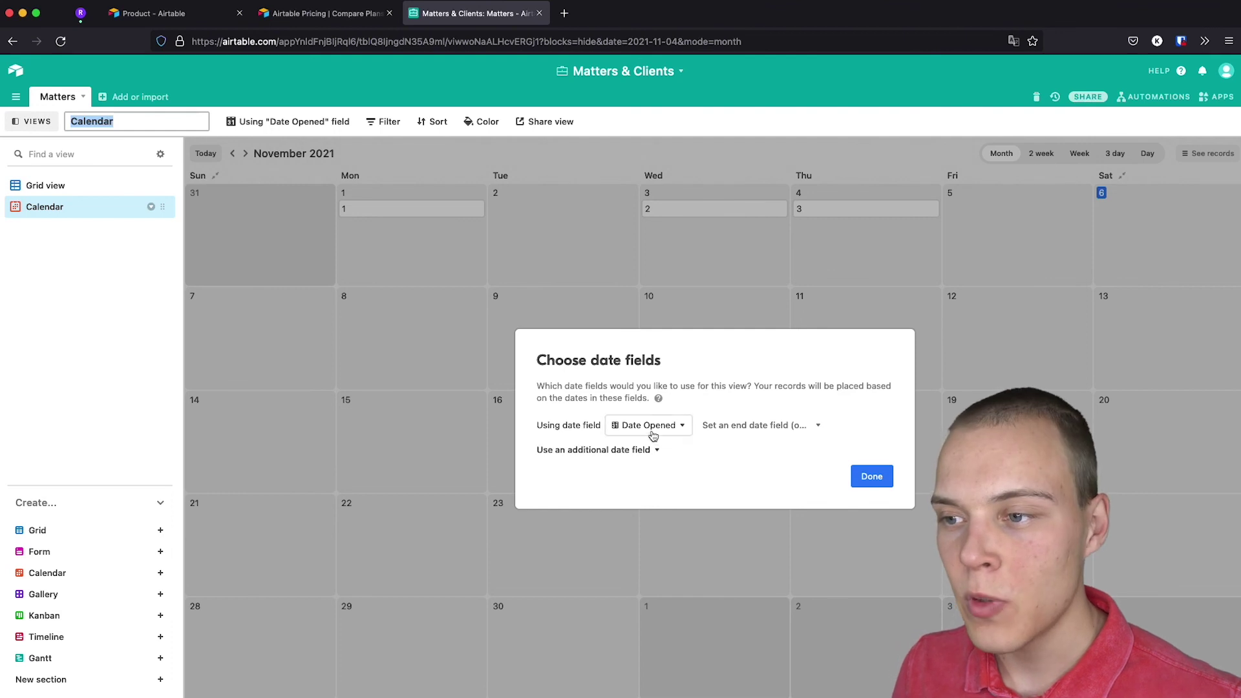
click(876, 482)
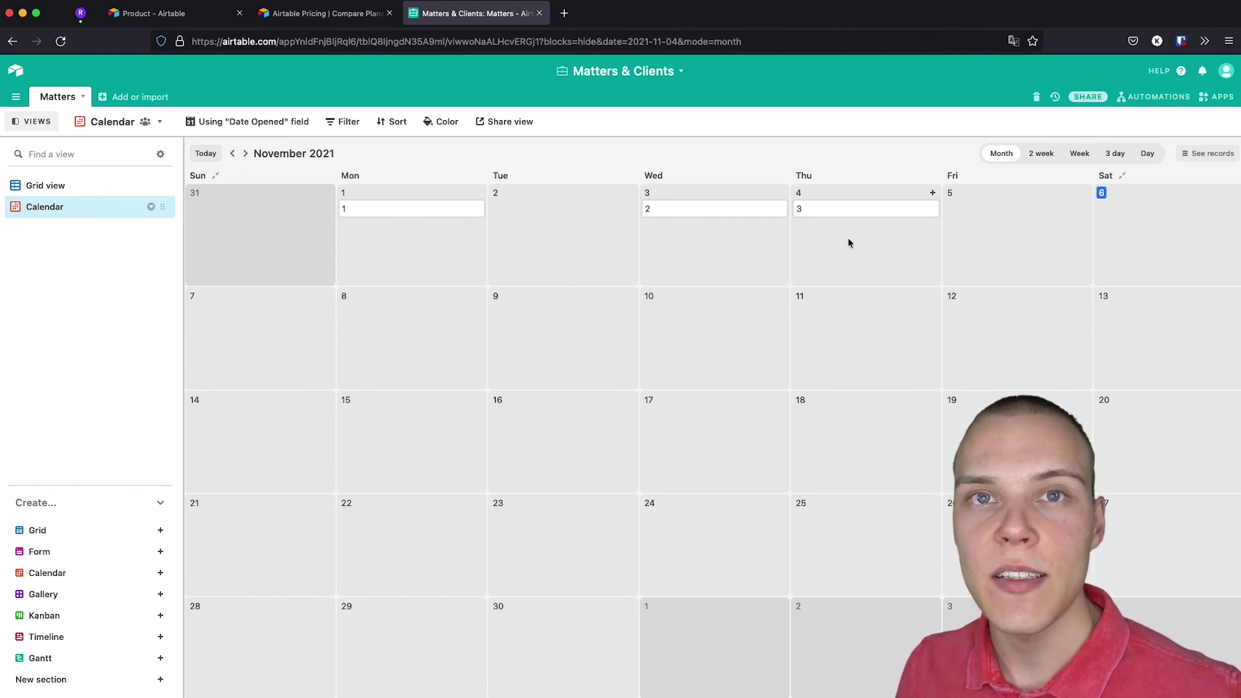
click(88, 184)
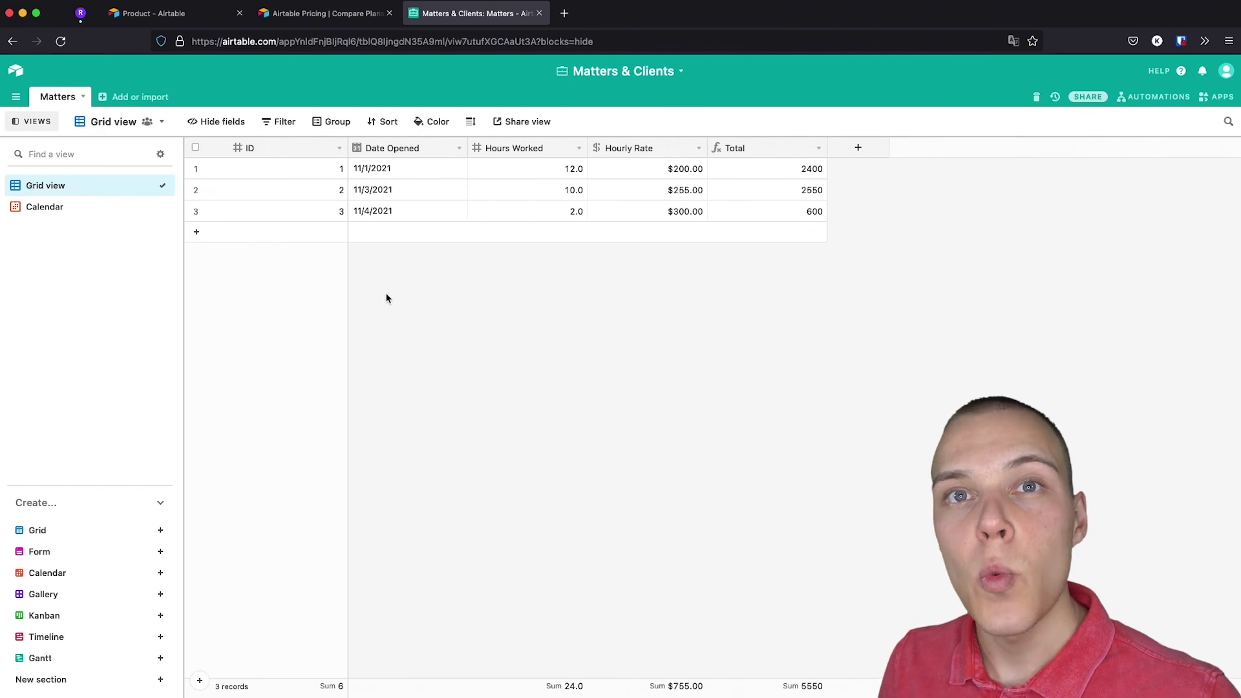
Create an empty table named Clients.
click(144, 98)
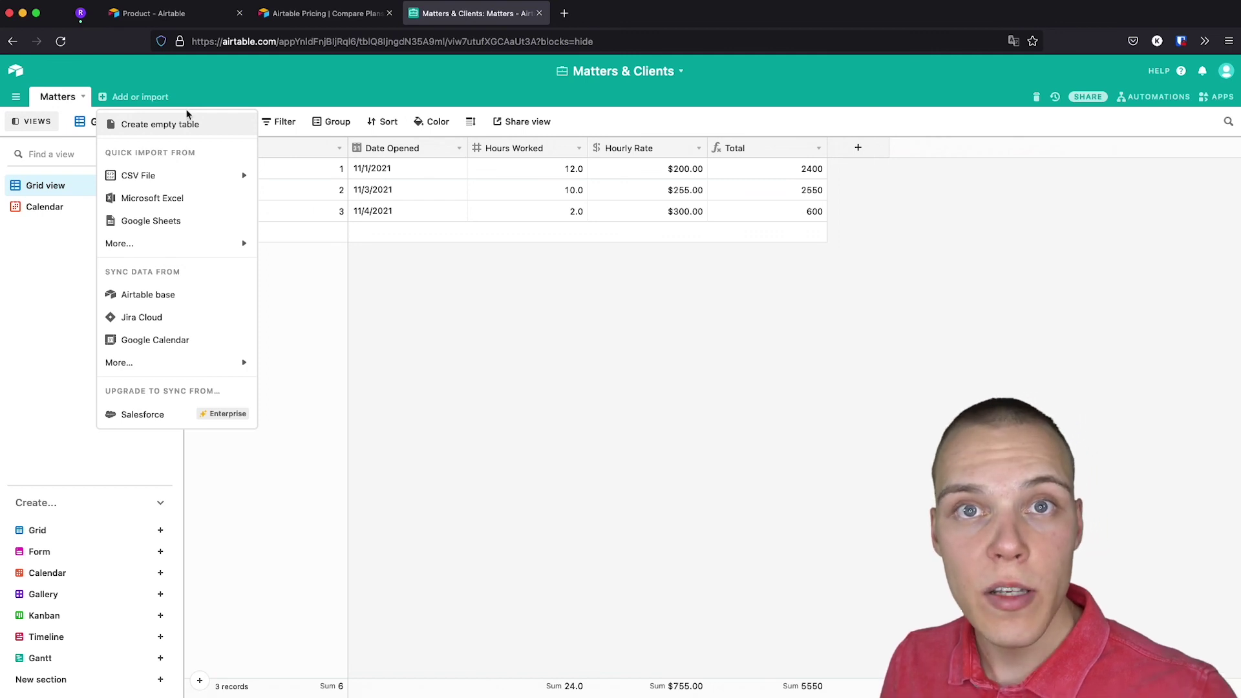
mouse_move(155, 173)
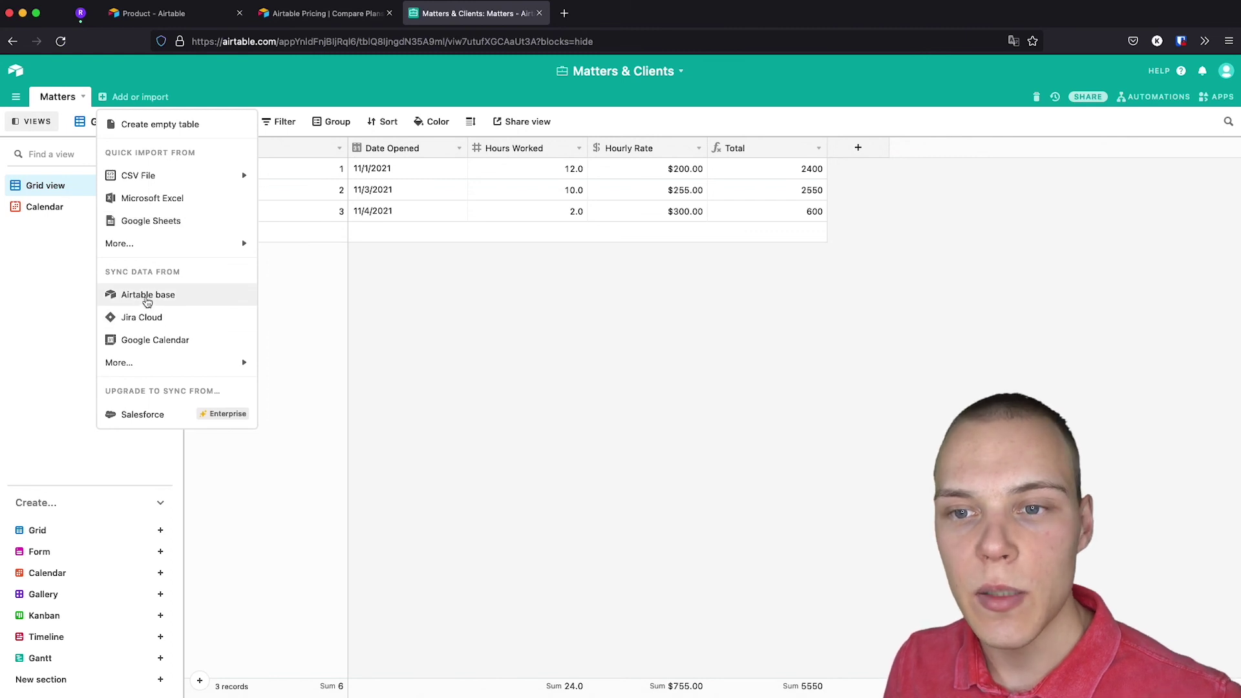
mouse_move(170, 366)
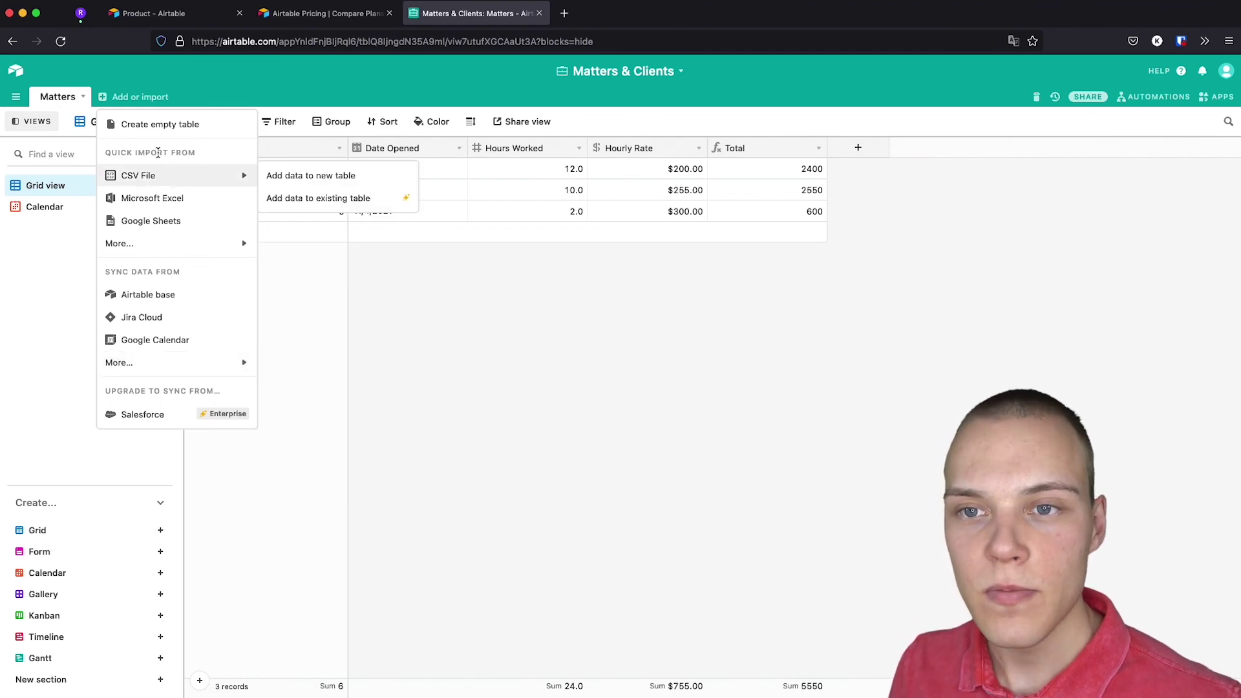
click(155, 126)
text(Clietn)
key(BackSpace)
key(BackSpace)
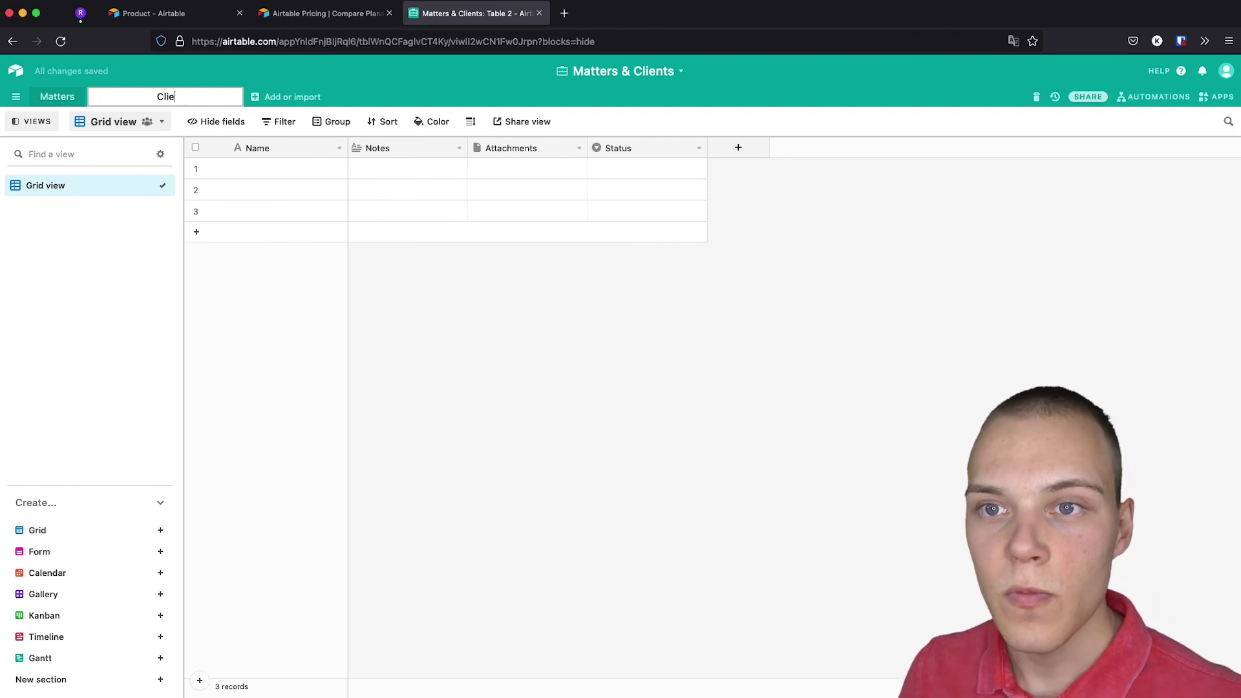
text(nts)
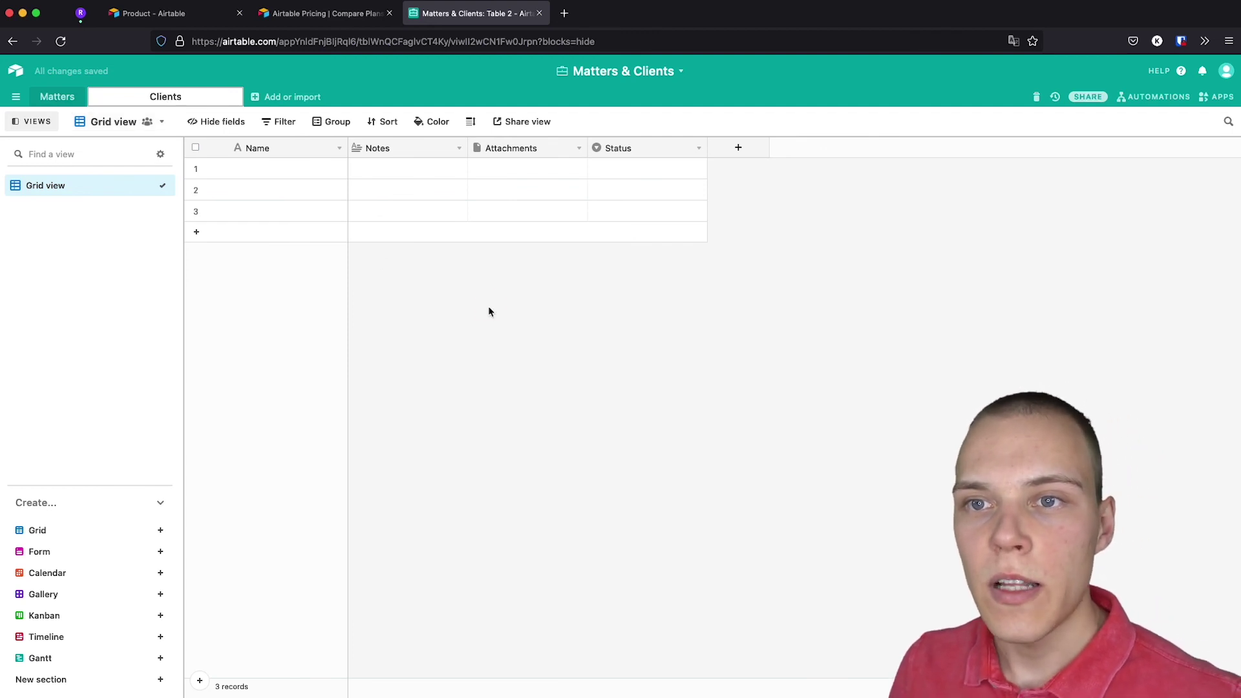
click(488, 310)
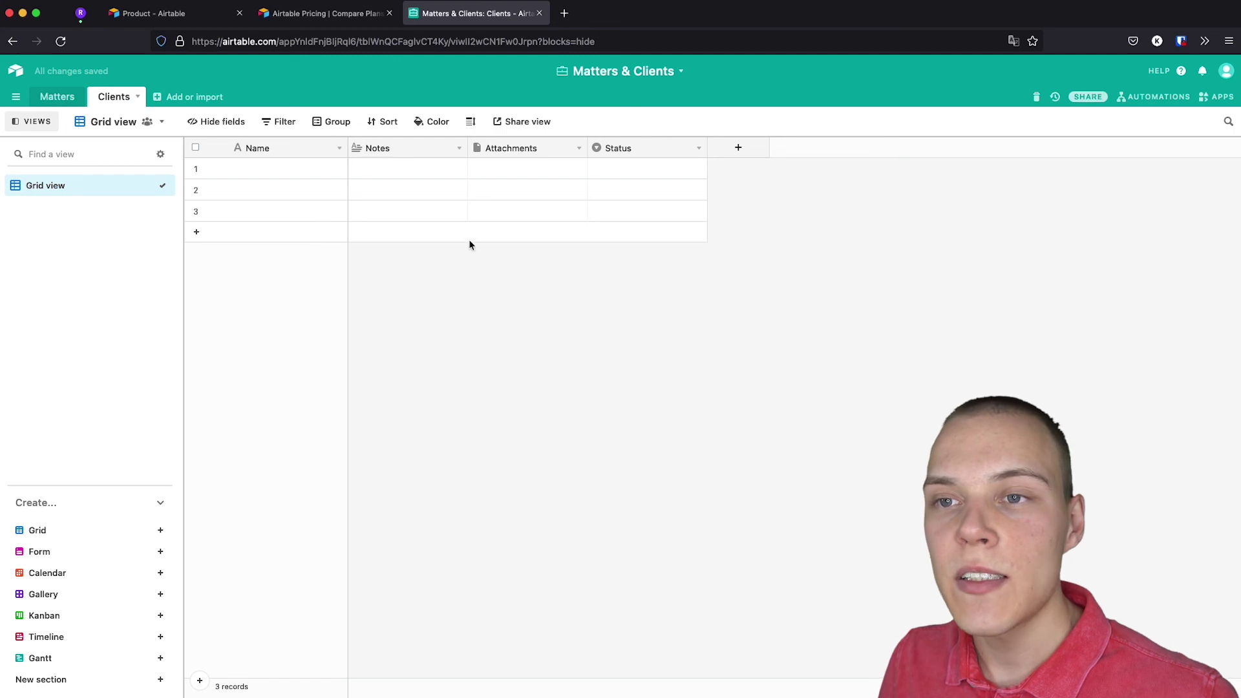
Delete the Status, Attachments and Notes fields from the Clients table.
click(695, 149)
click(655, 451)
click(579, 148)
click(511, 440)
click(459, 148)
click(388, 441)
Enter Apple, Amazon and Microsoft as the client names.
click(269, 169)
click(271, 168)
text(Apple)
key(Return)
text(Amazon)
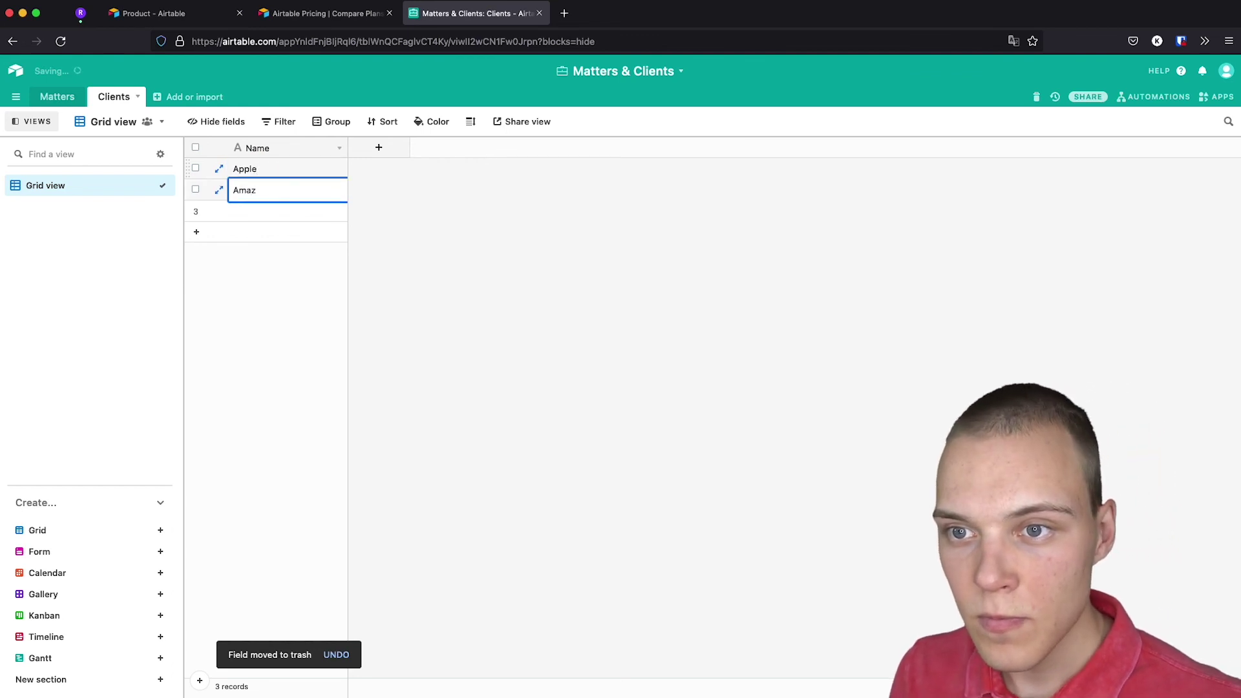
key(Return)
text(Microsoft)
click(409, 241)
Add a Client field to Matters linking to one Clients record, skipping lookup fields.
click(64, 98)
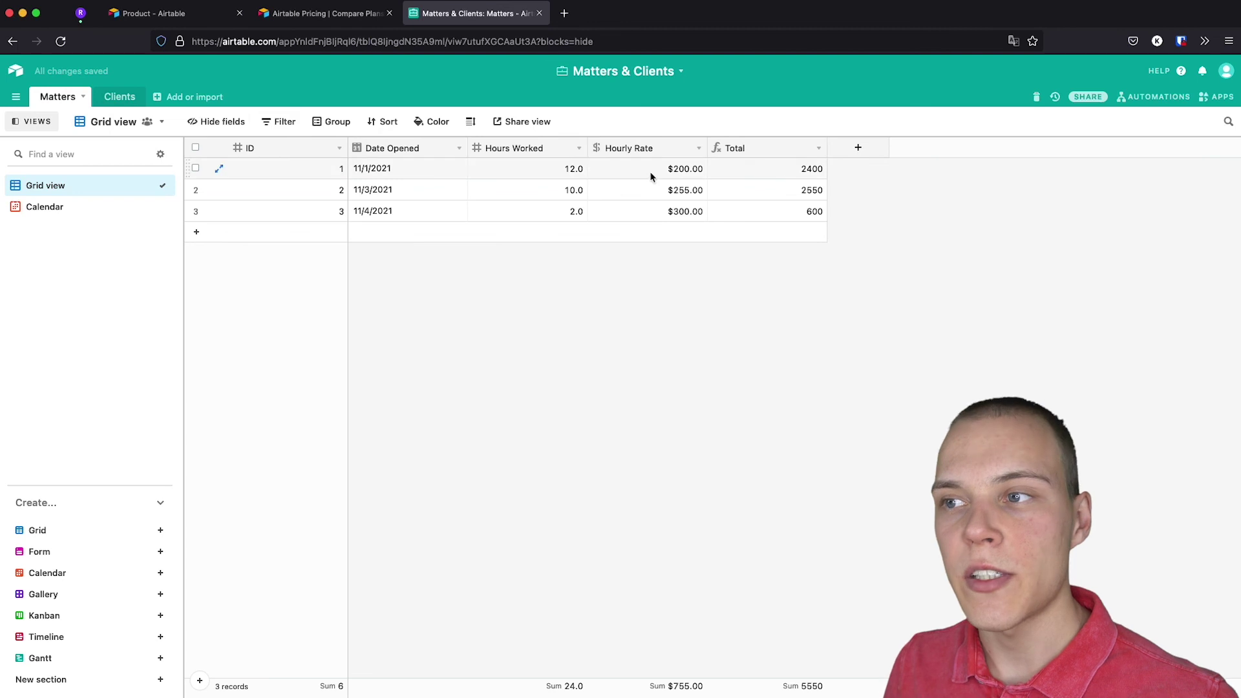
click(858, 150)
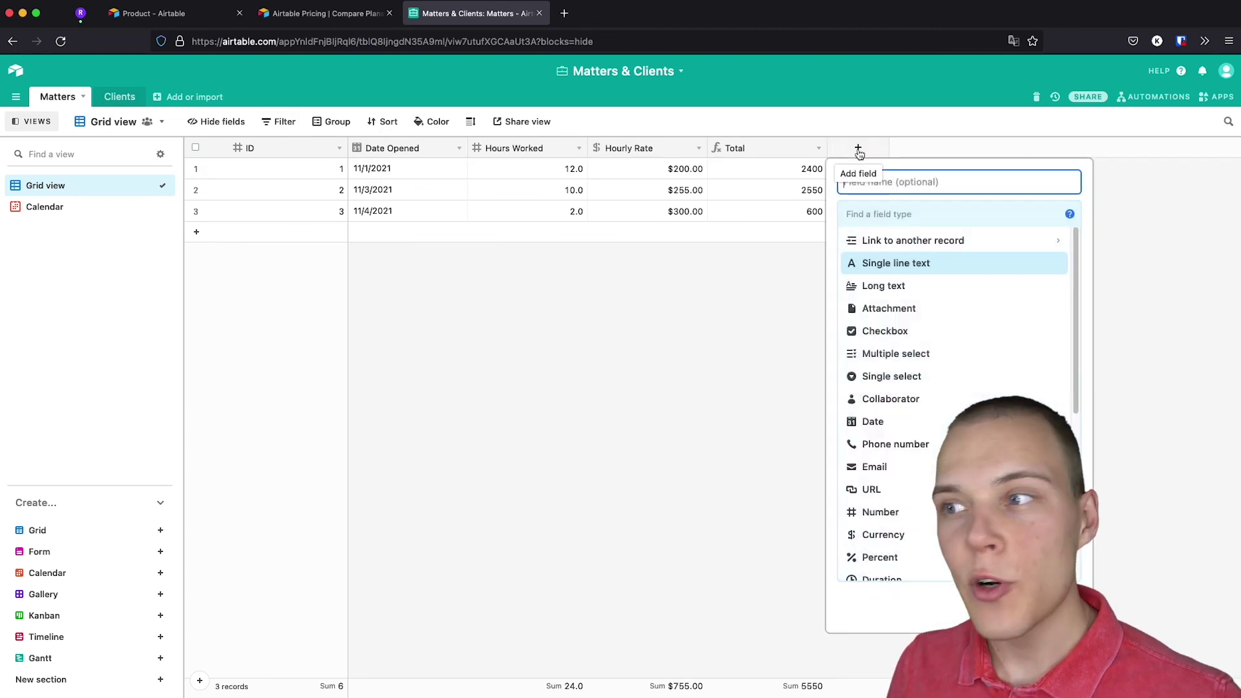
text(Client)
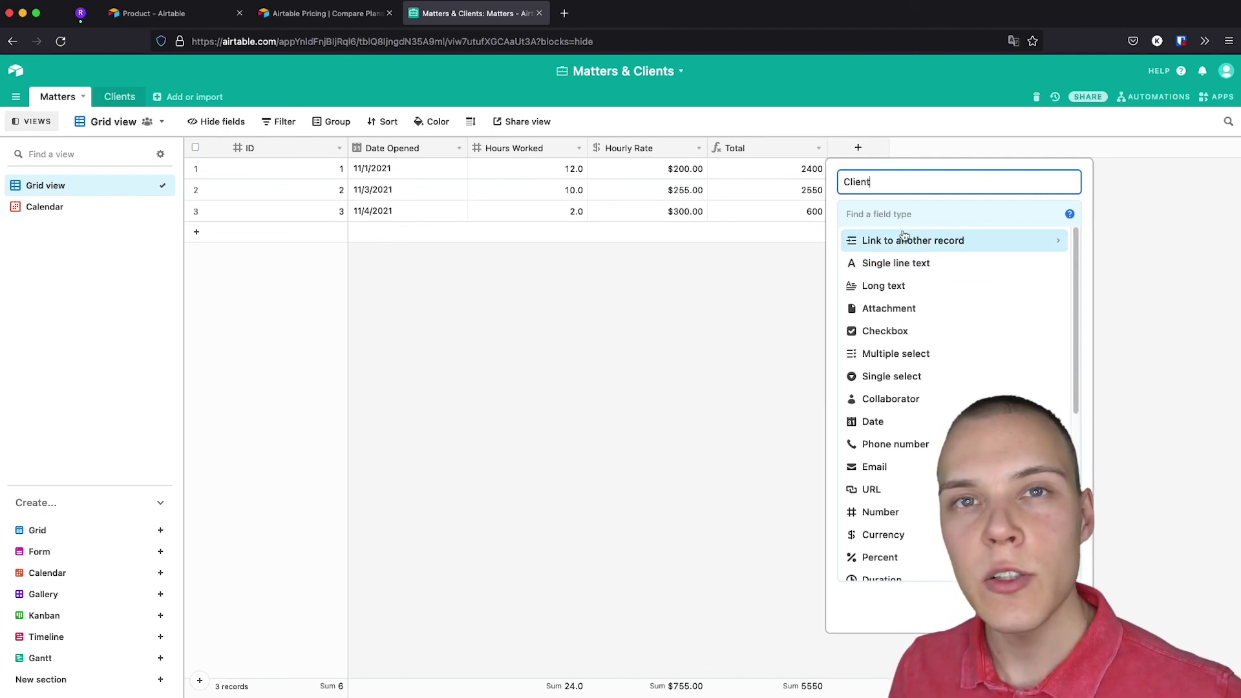
click(904, 238)
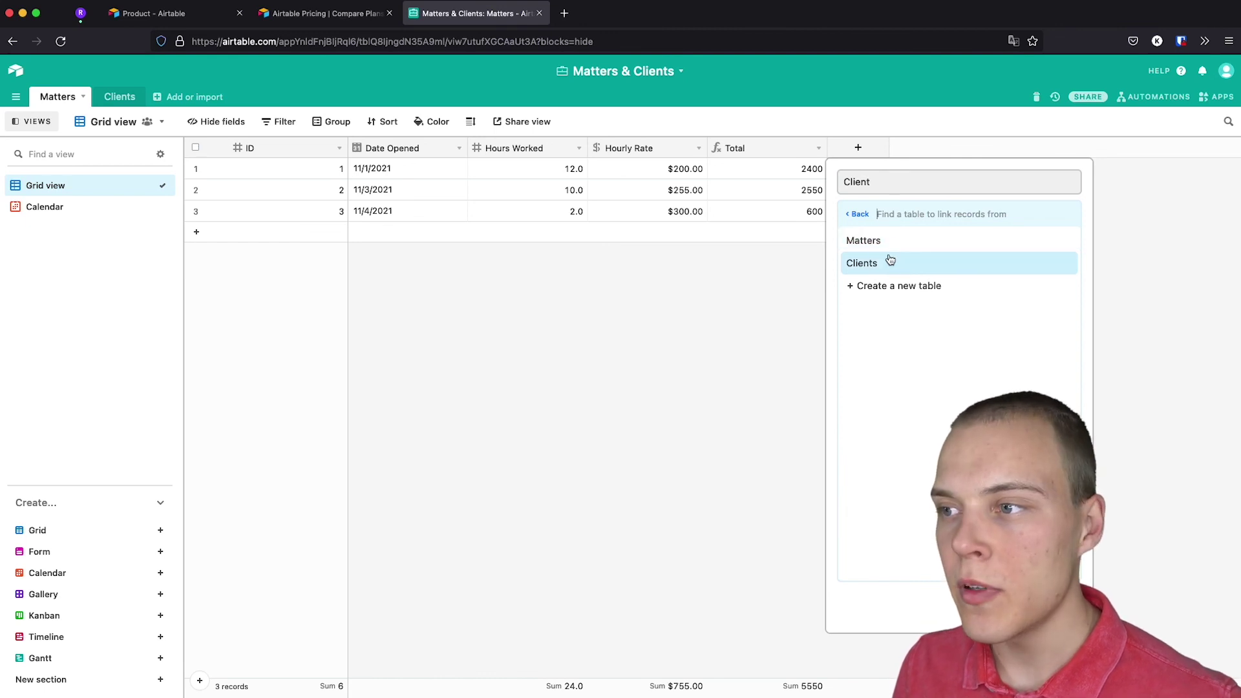
click(891, 261)
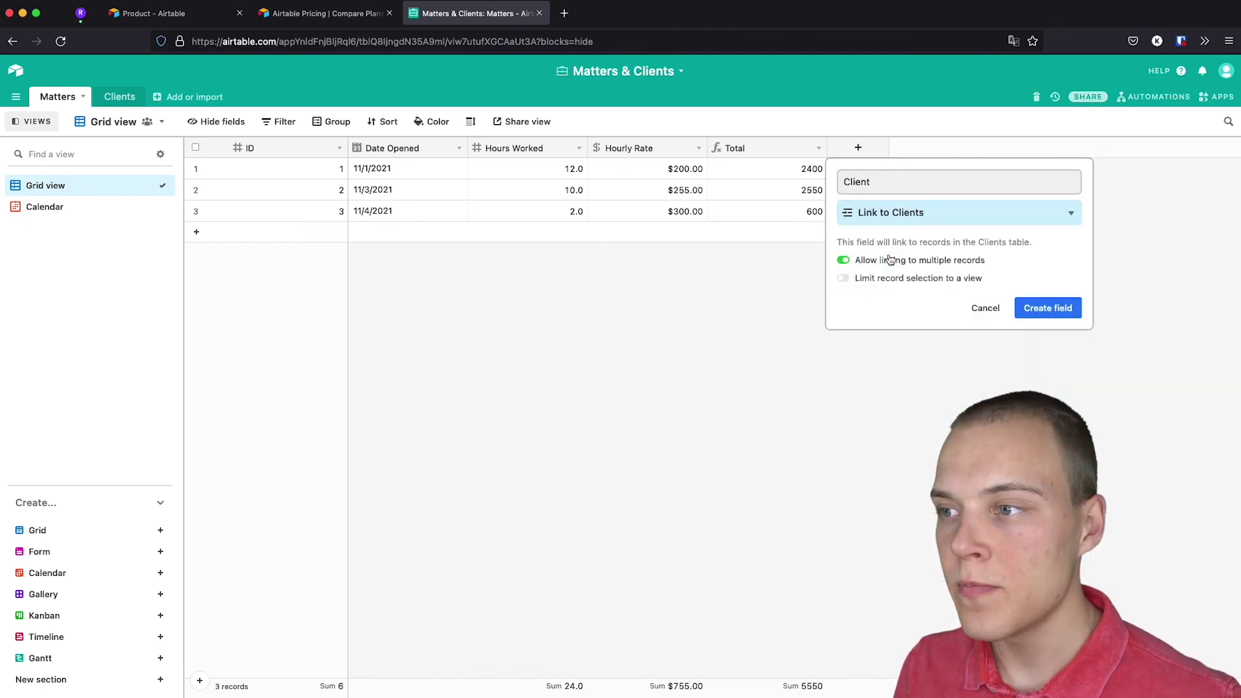
click(845, 260)
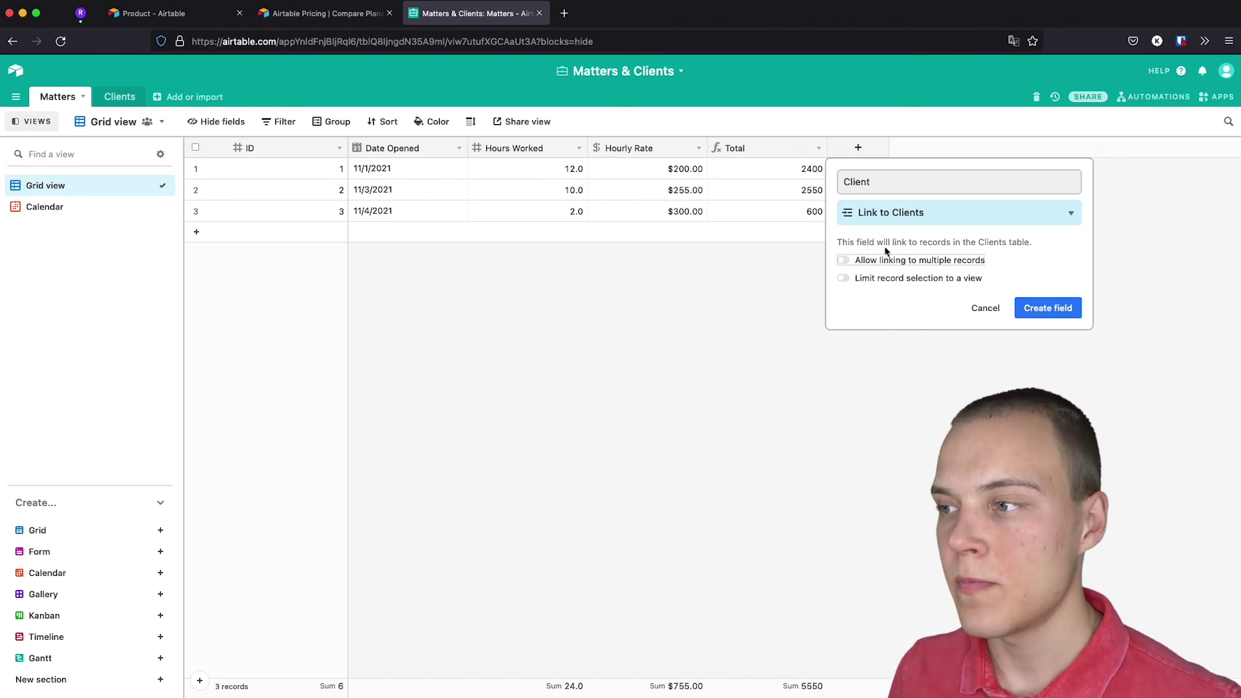
click(1060, 317)
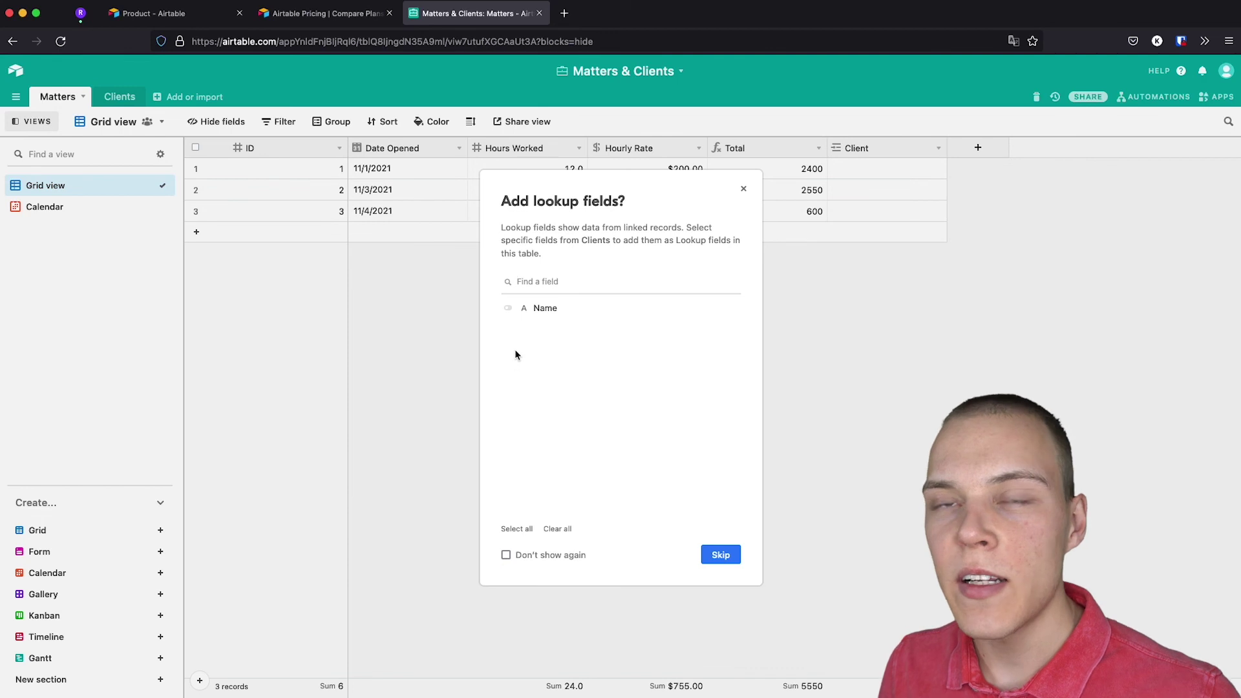
click(722, 554)
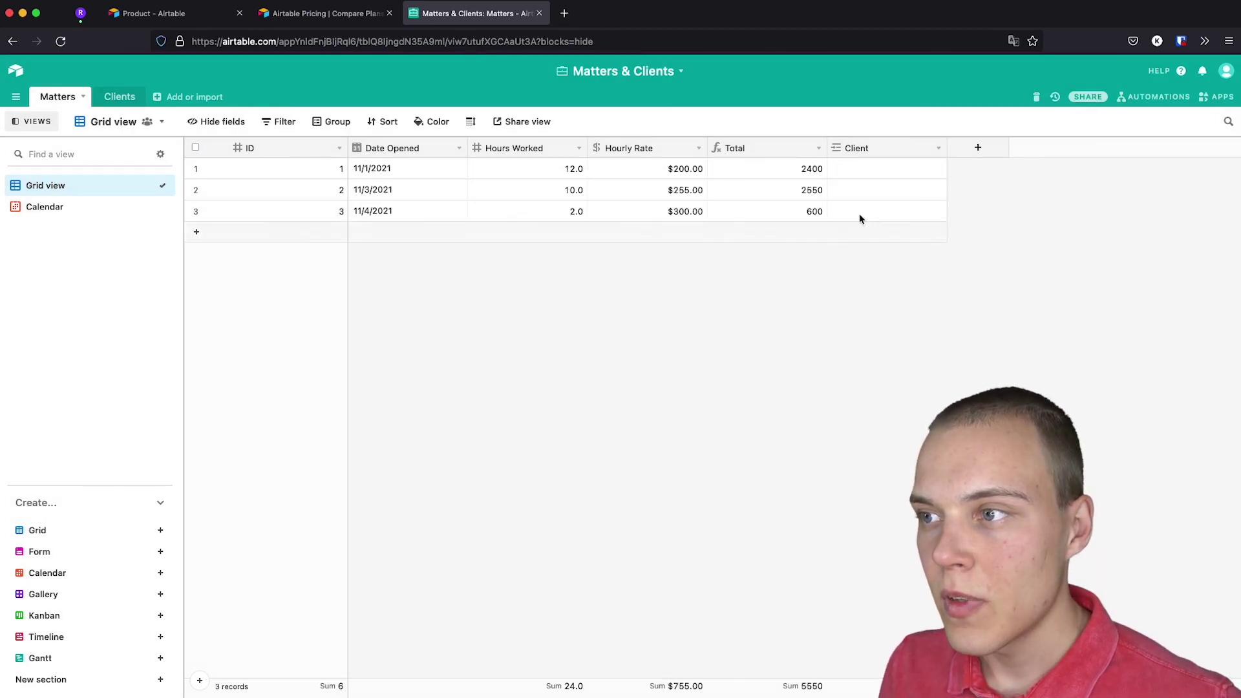
Link matters 1 and 2 to Amazon and matter 3 to Microsoft.
click(869, 169)
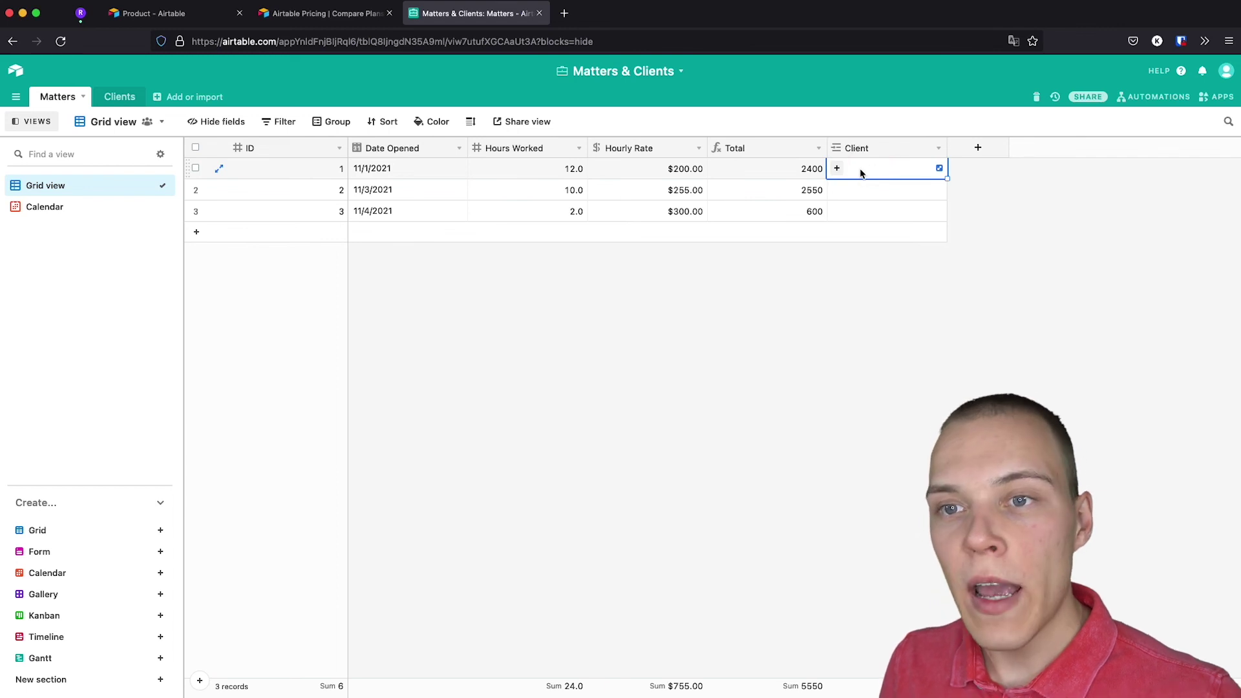
click(838, 168)
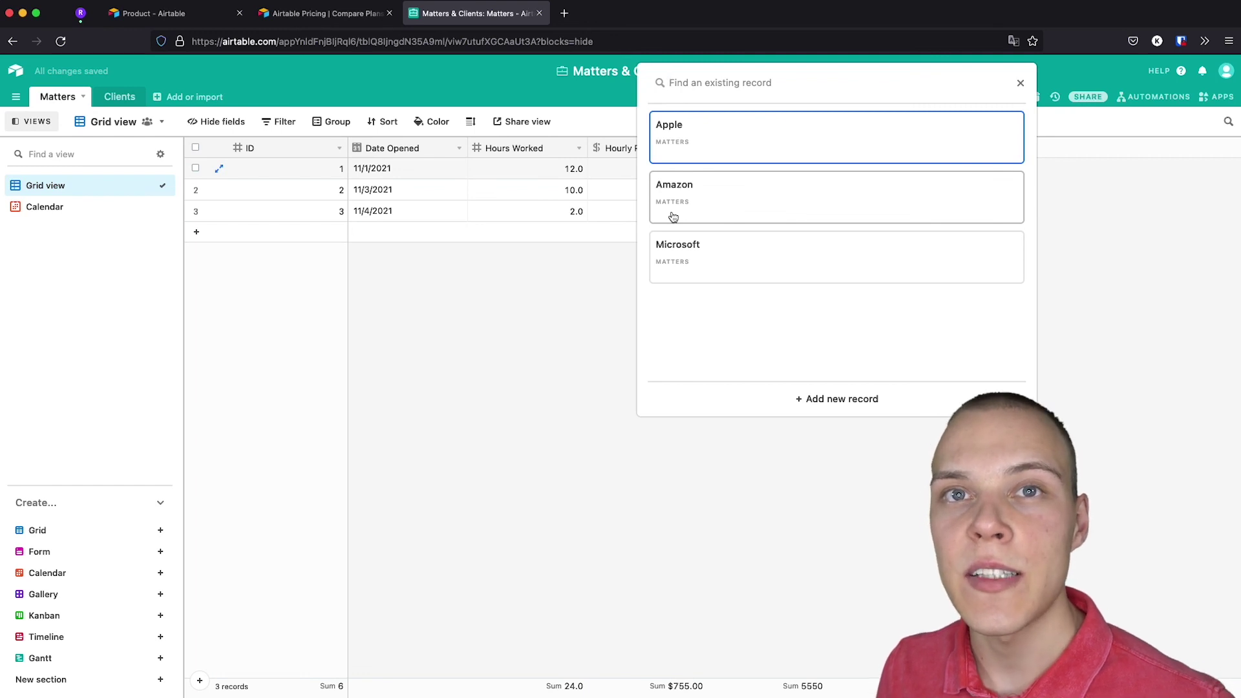
click(715, 202)
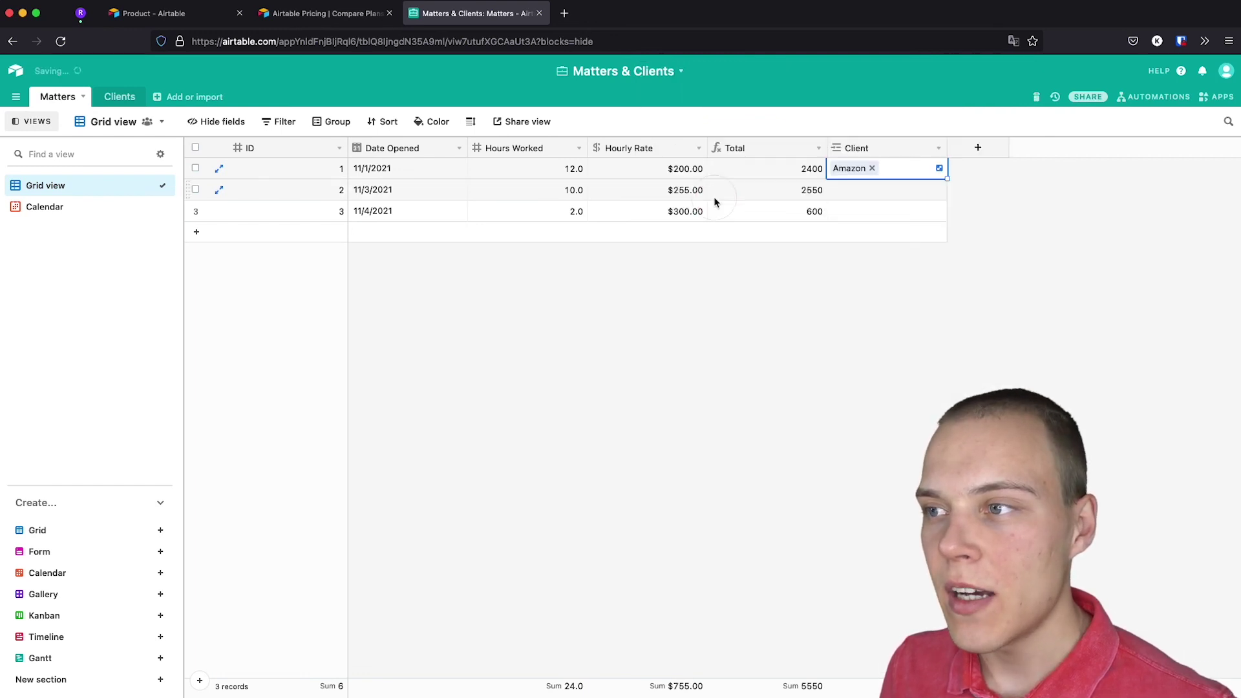
click(849, 193)
click(837, 190)
click(734, 202)
click(840, 214)
click(836, 212)
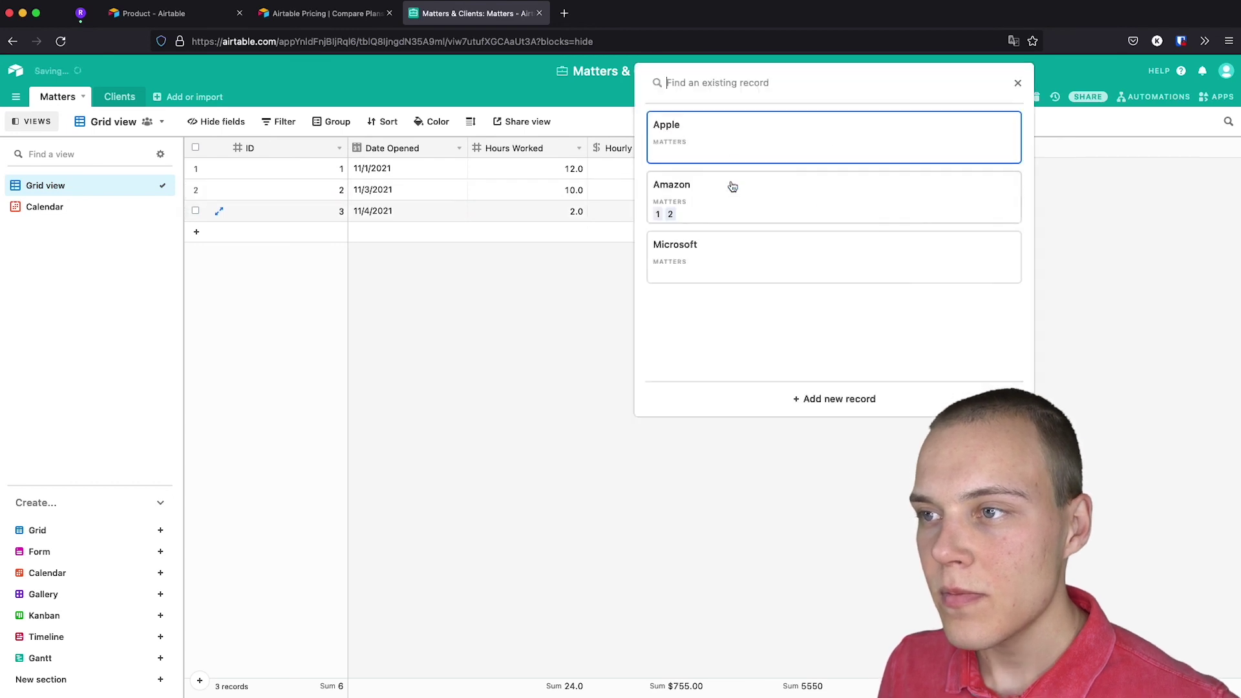
click(698, 252)
Check the new links in the Clients table, then return to Matters.
click(823, 327)
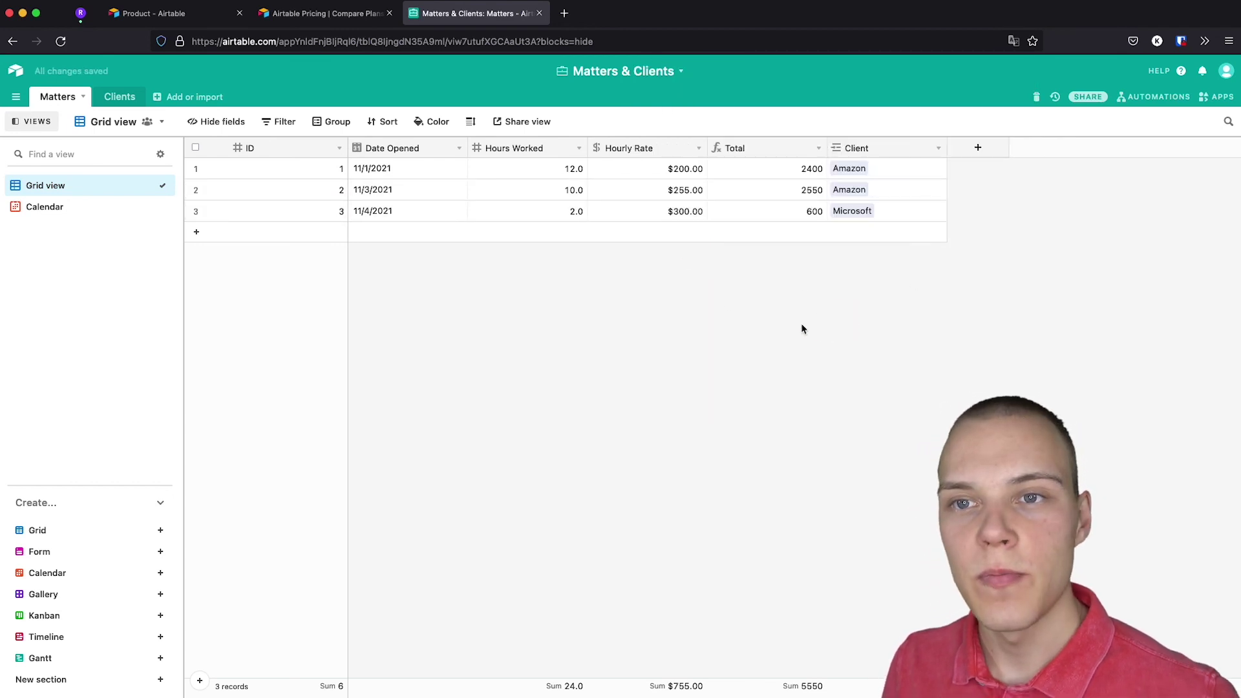
click(130, 98)
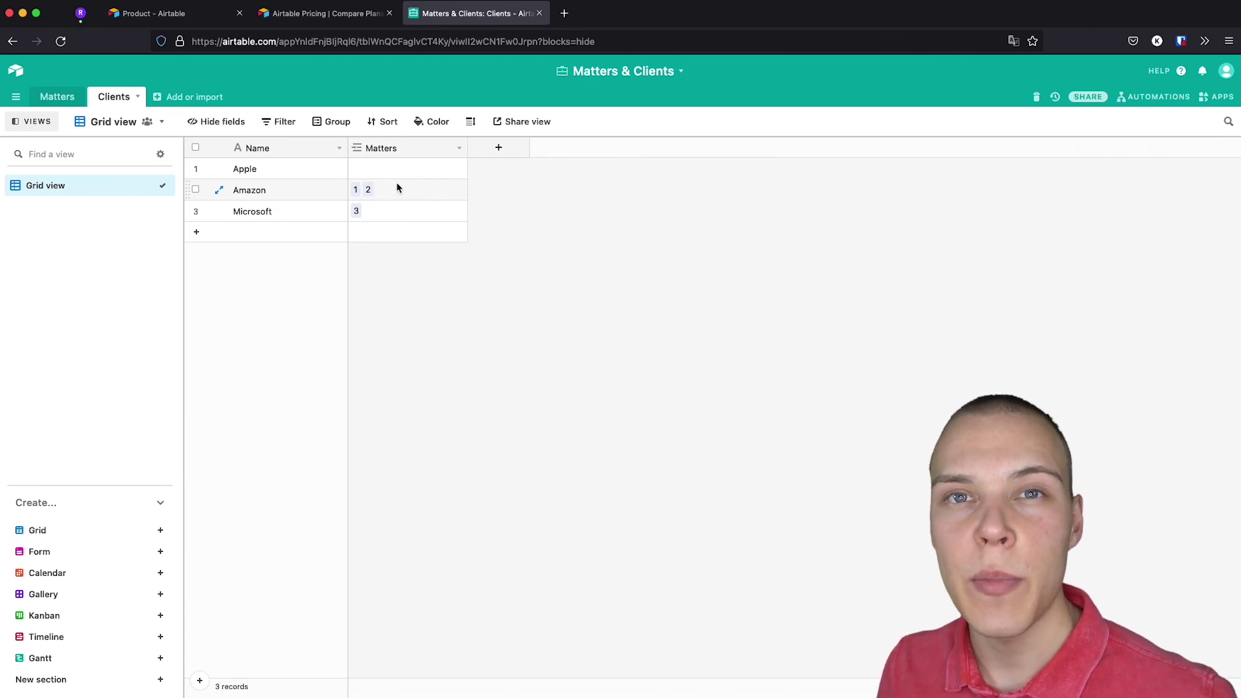
click(75, 104)
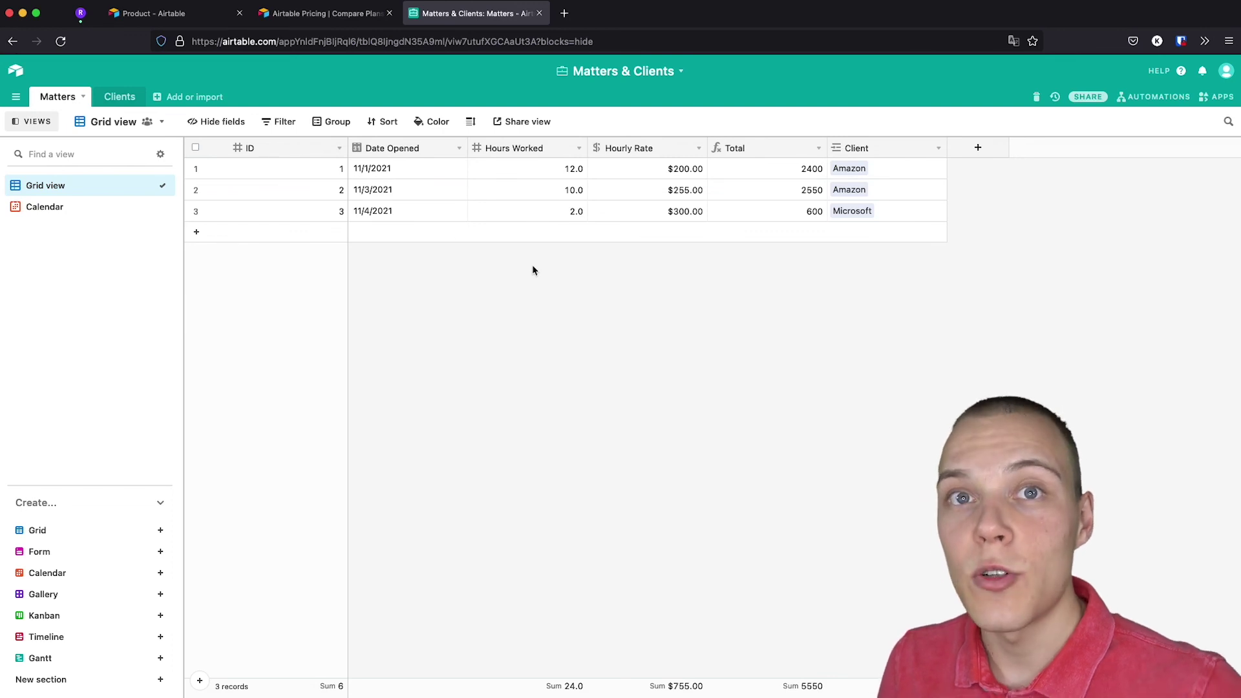
Group the Matters grid view by the Client field.
click(328, 121)
click(417, 178)
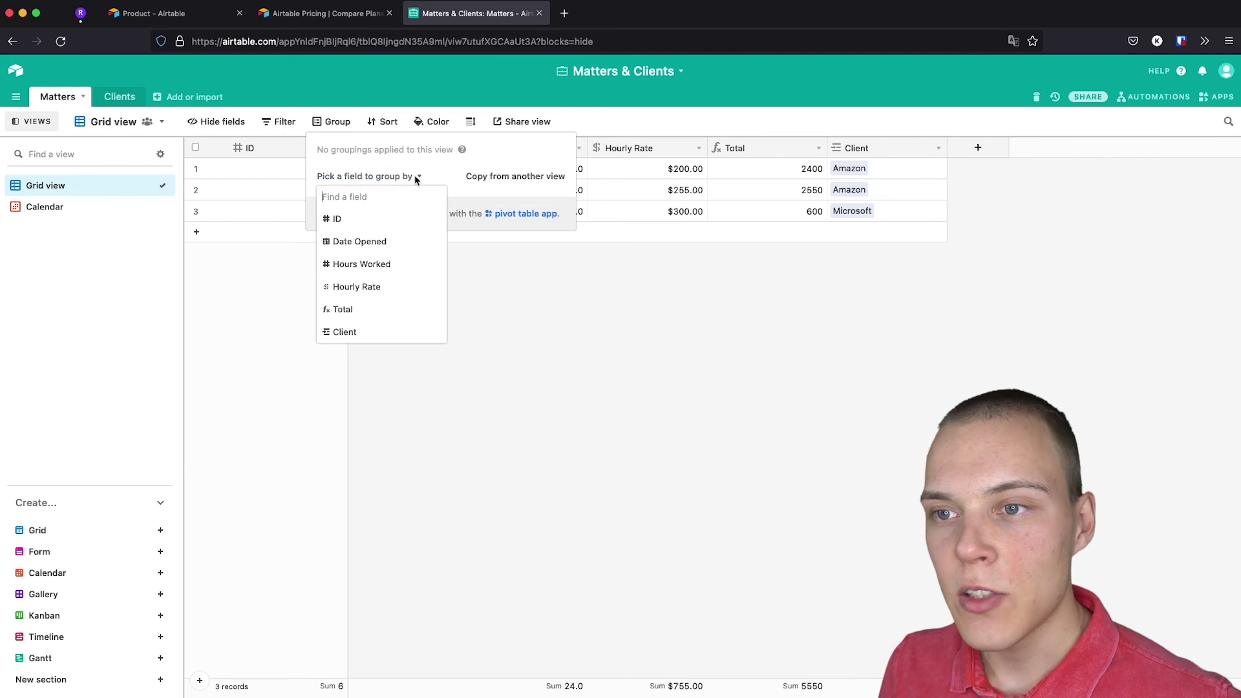
click(354, 330)
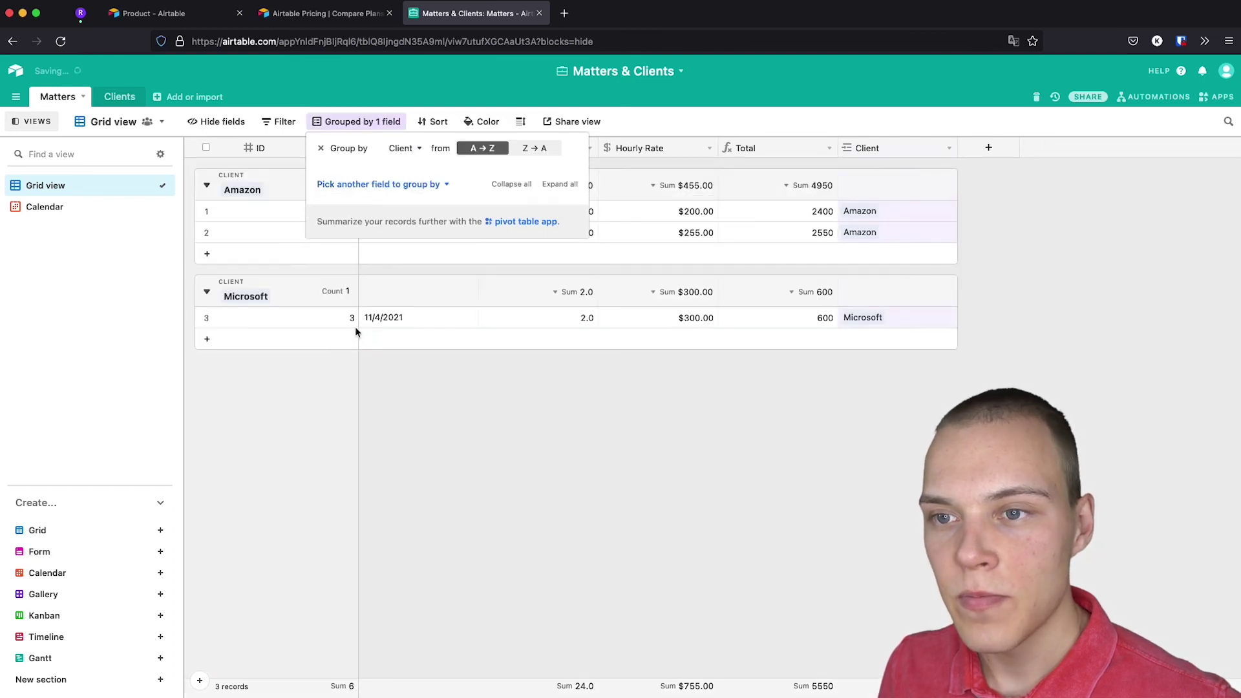
click(487, 406)
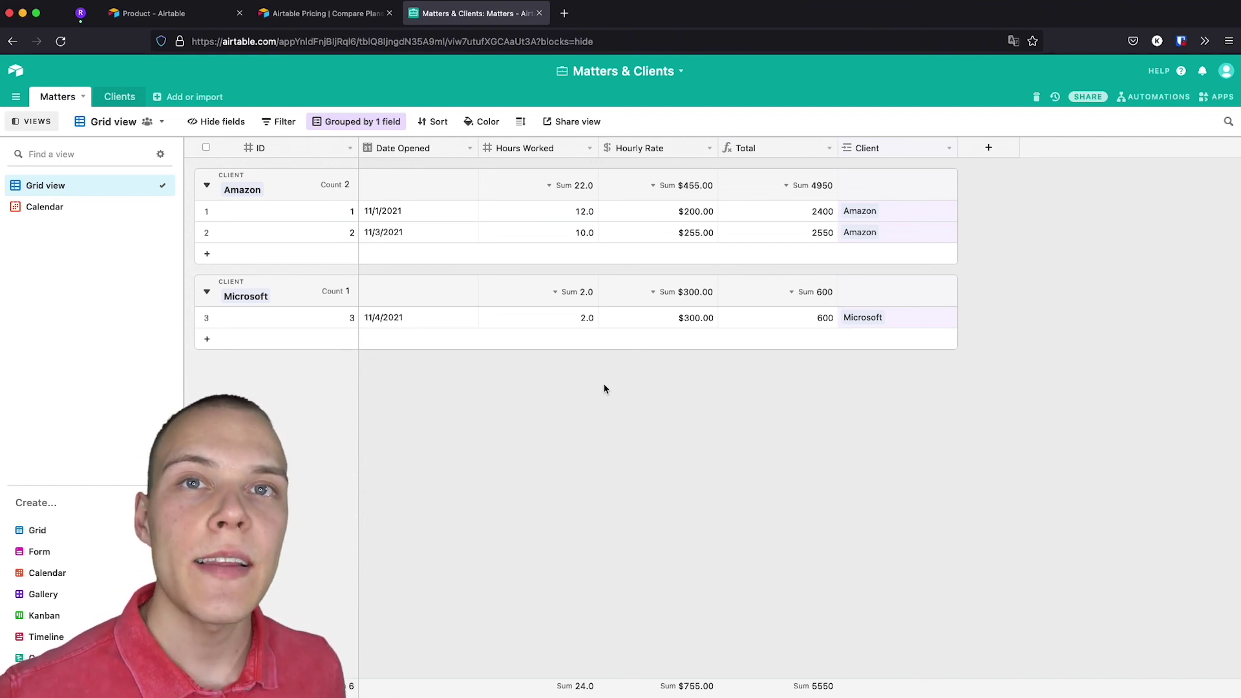
Browse the apps marketplace, then create a new custom automation in Automations.
click(1218, 96)
click(1059, 513)
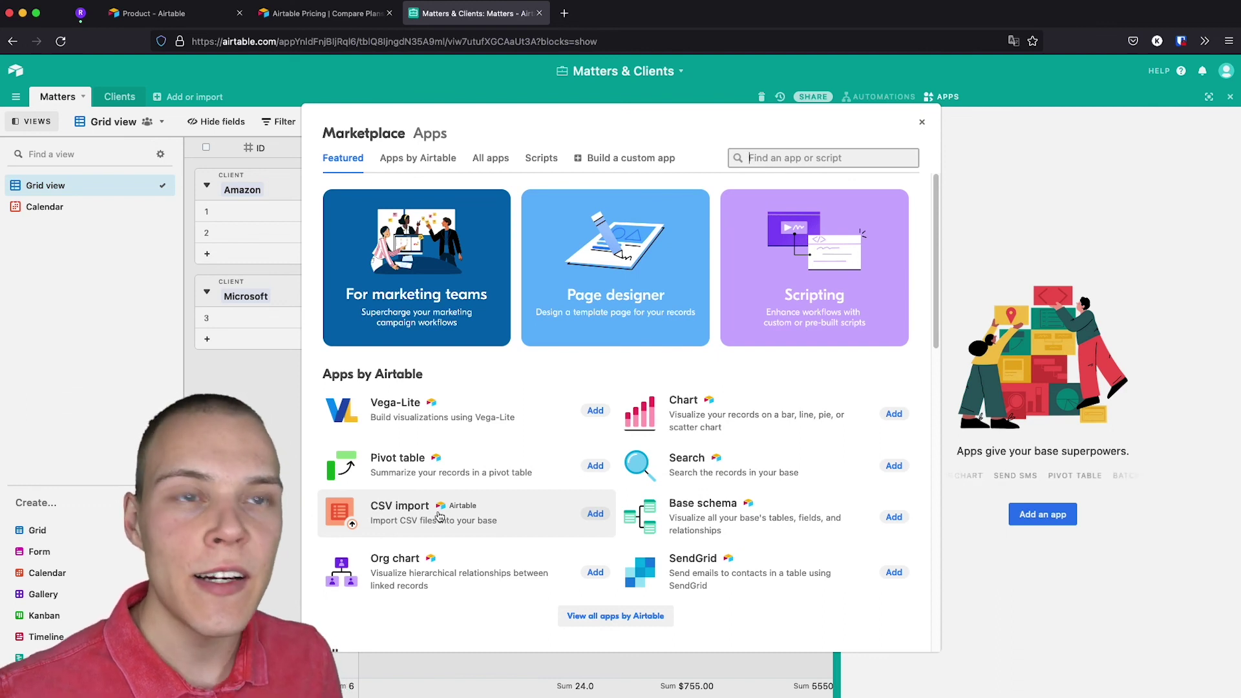
click(922, 122)
click(896, 104)
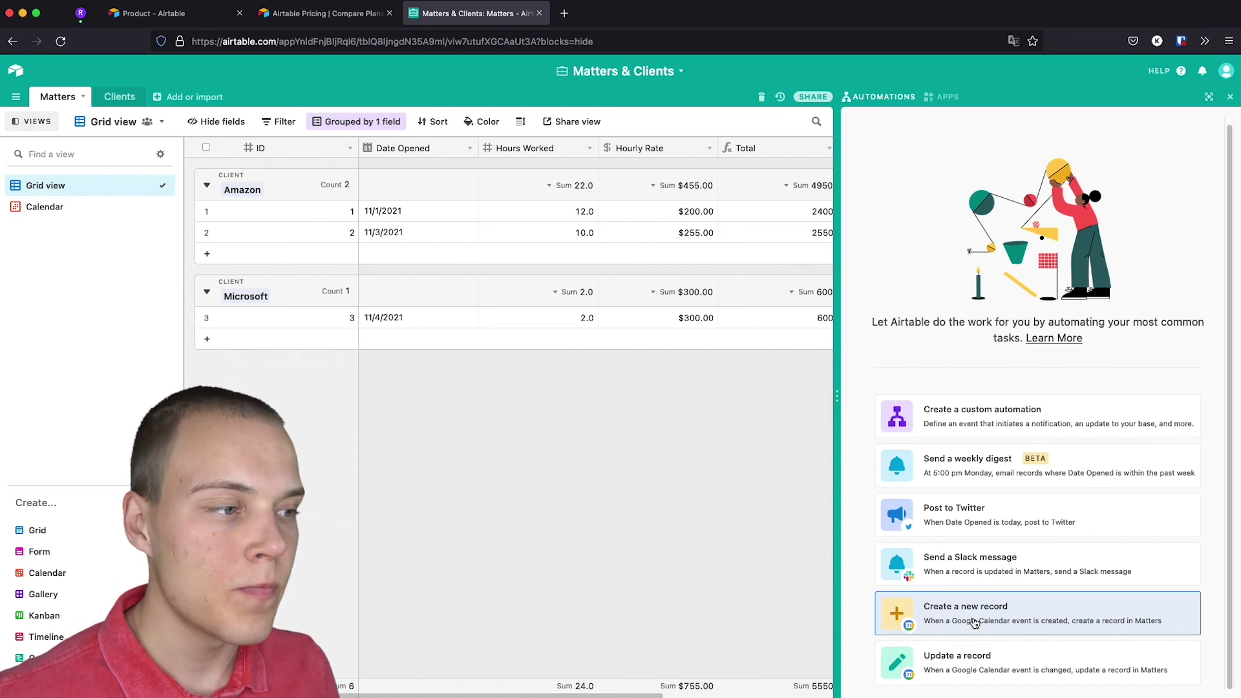
click(966, 411)
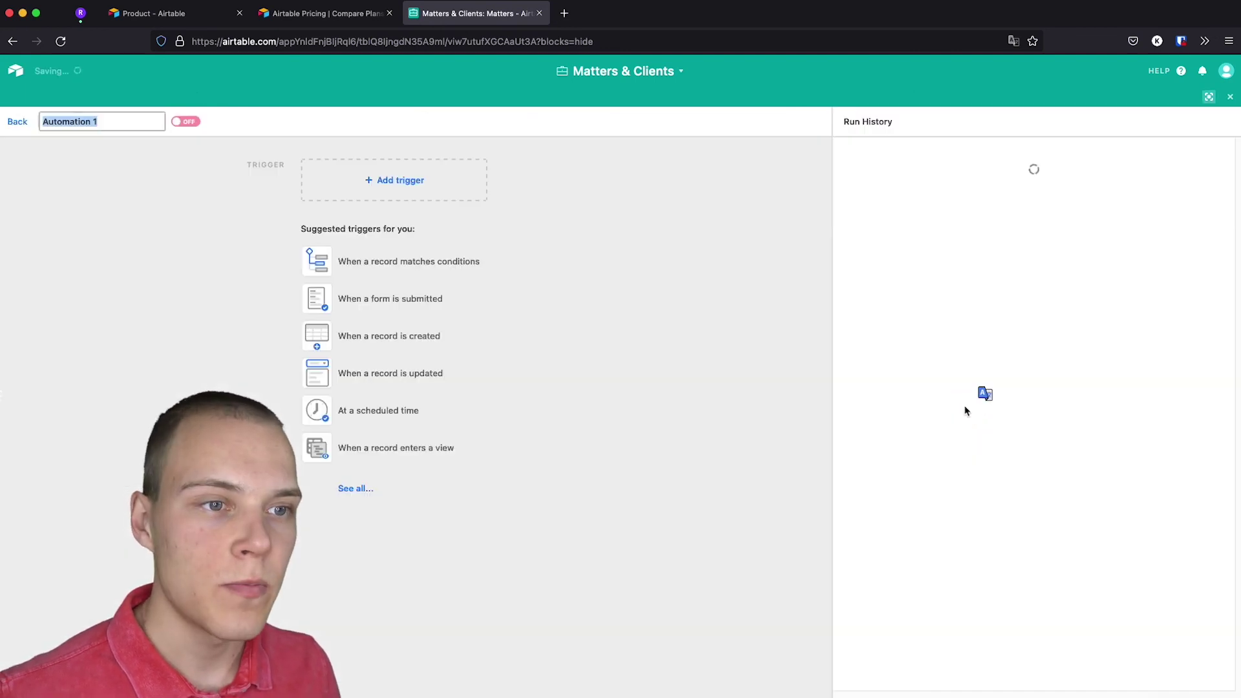
Set the trigger to 'When a record matches conditions' on the Matters table.
click(432, 185)
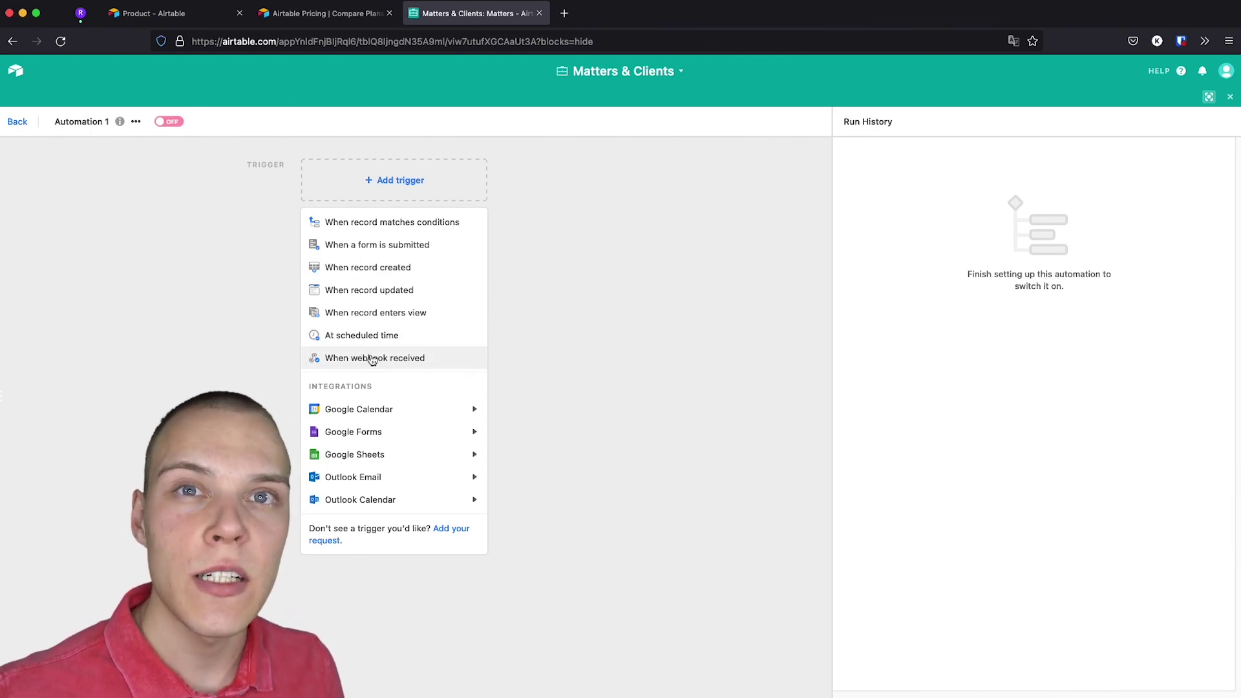
click(418, 231)
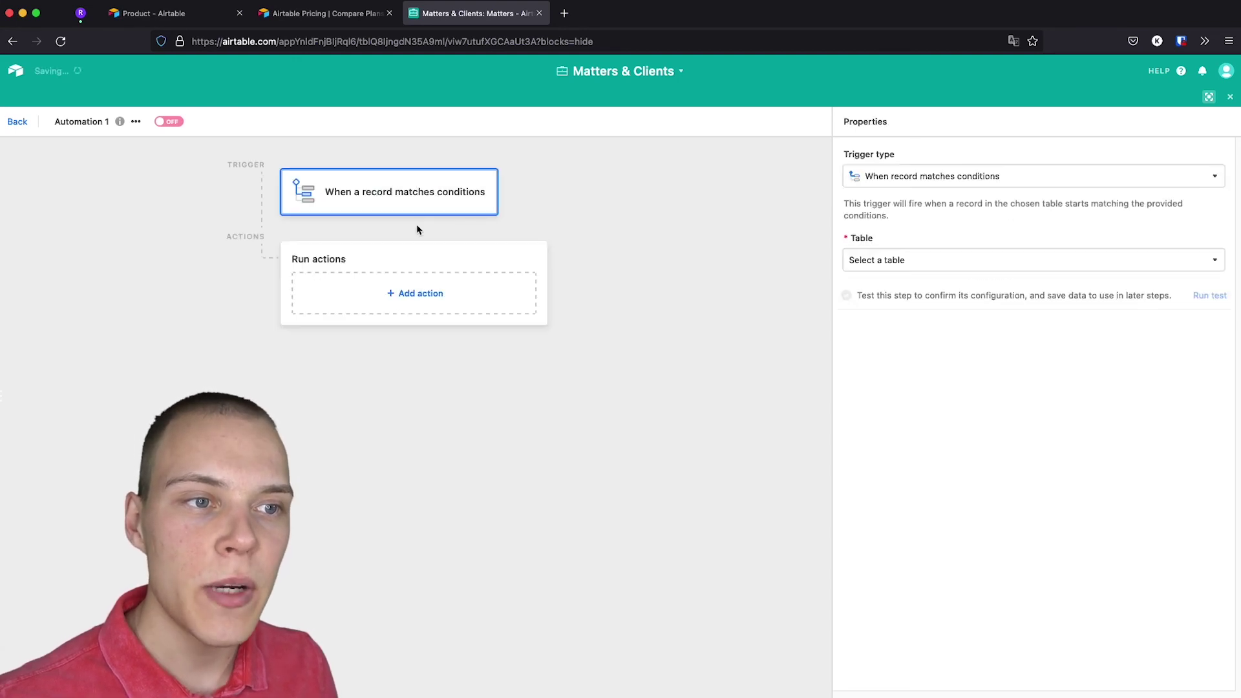
click(913, 262)
click(877, 312)
Add the condition Total > 1000 and run a trigger test.
click(878, 309)
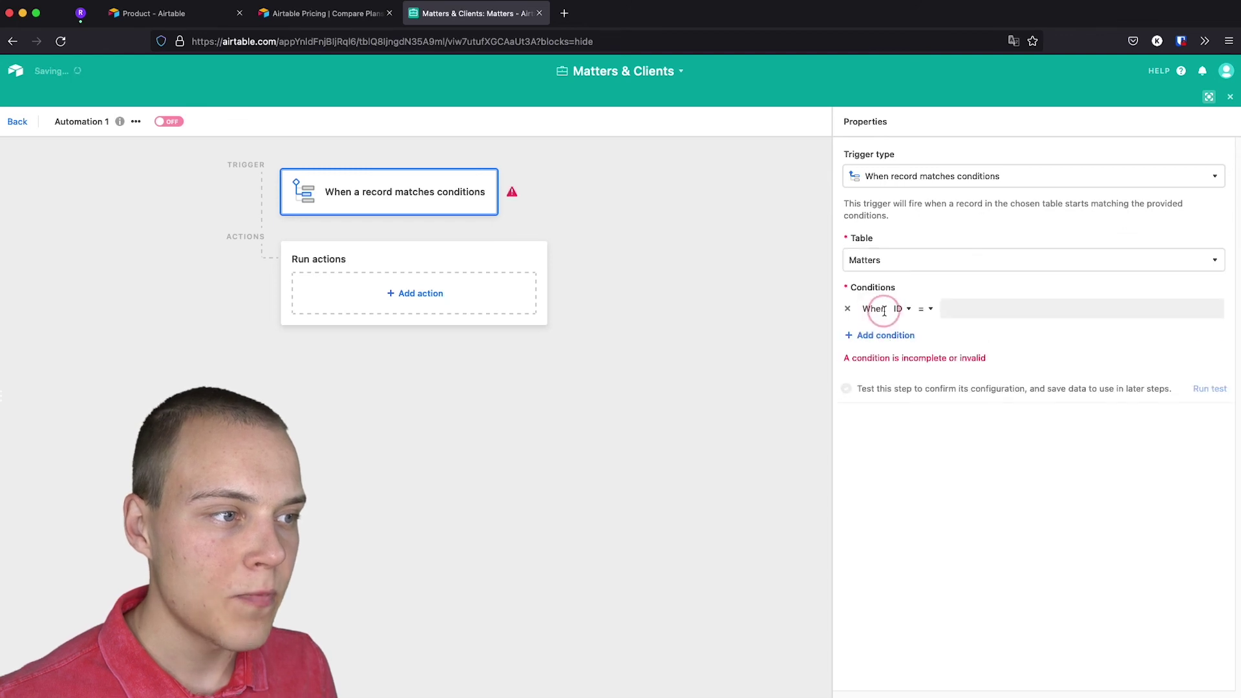
click(904, 311)
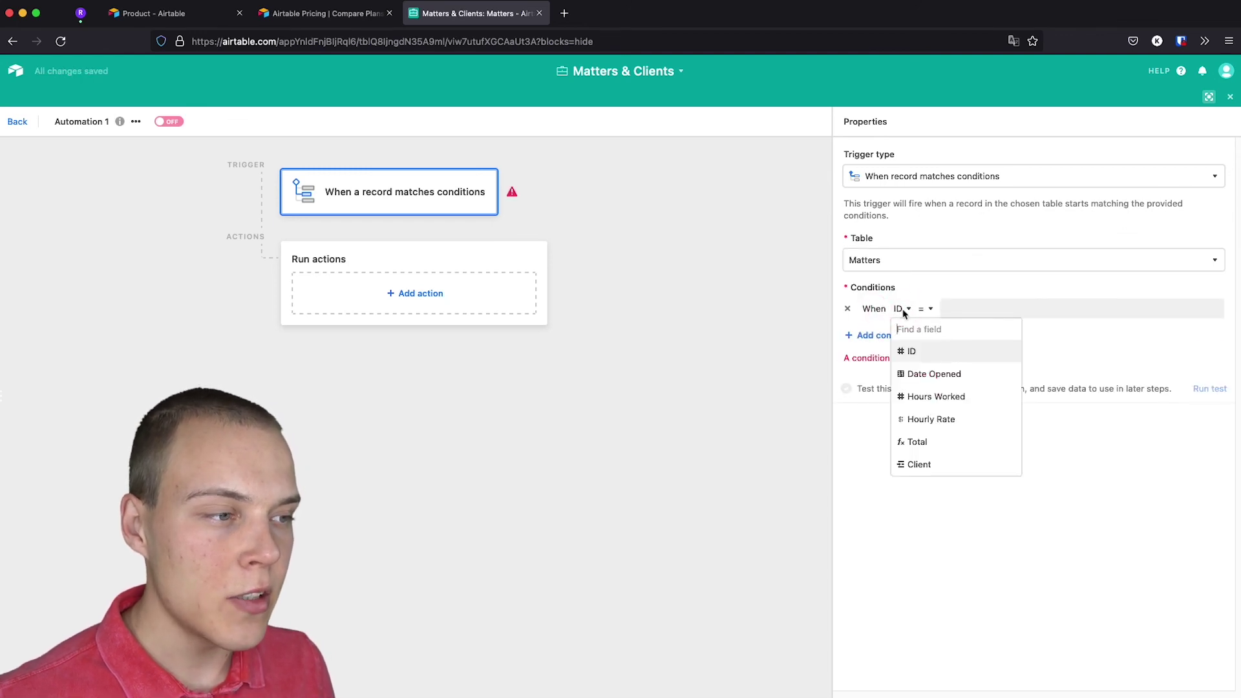
click(906, 440)
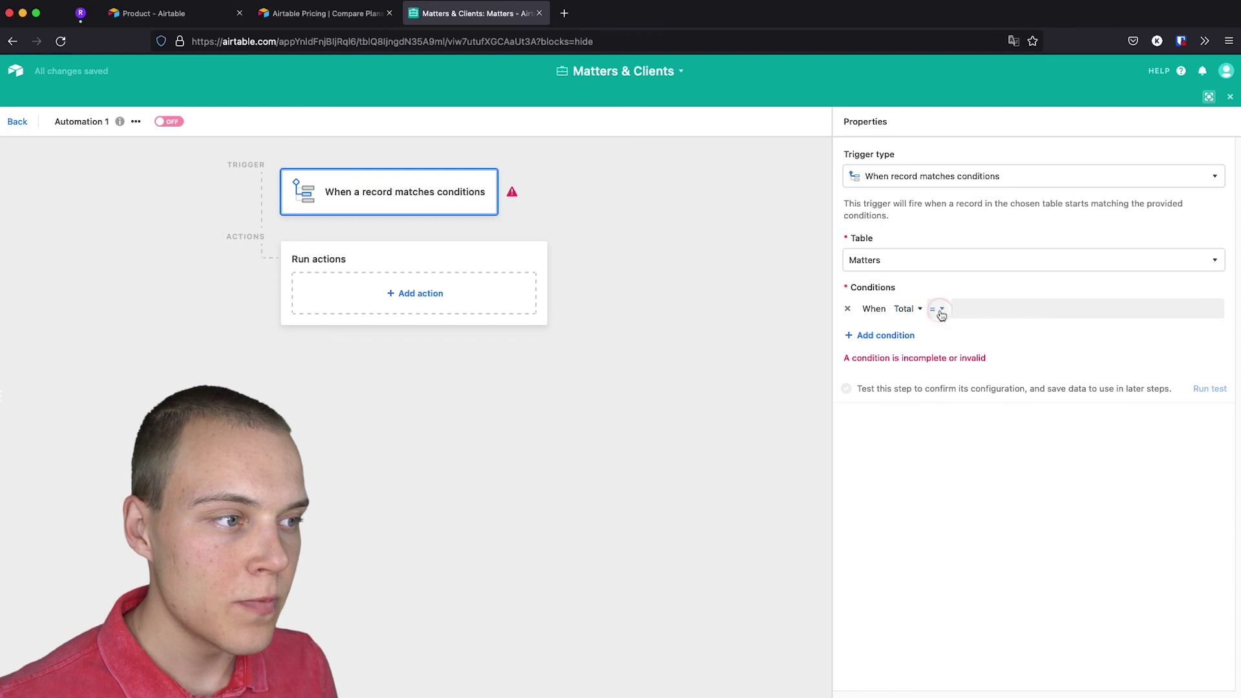
click(939, 310)
click(943, 421)
click(967, 309)
text(1000)
click(1019, 484)
click(1209, 372)
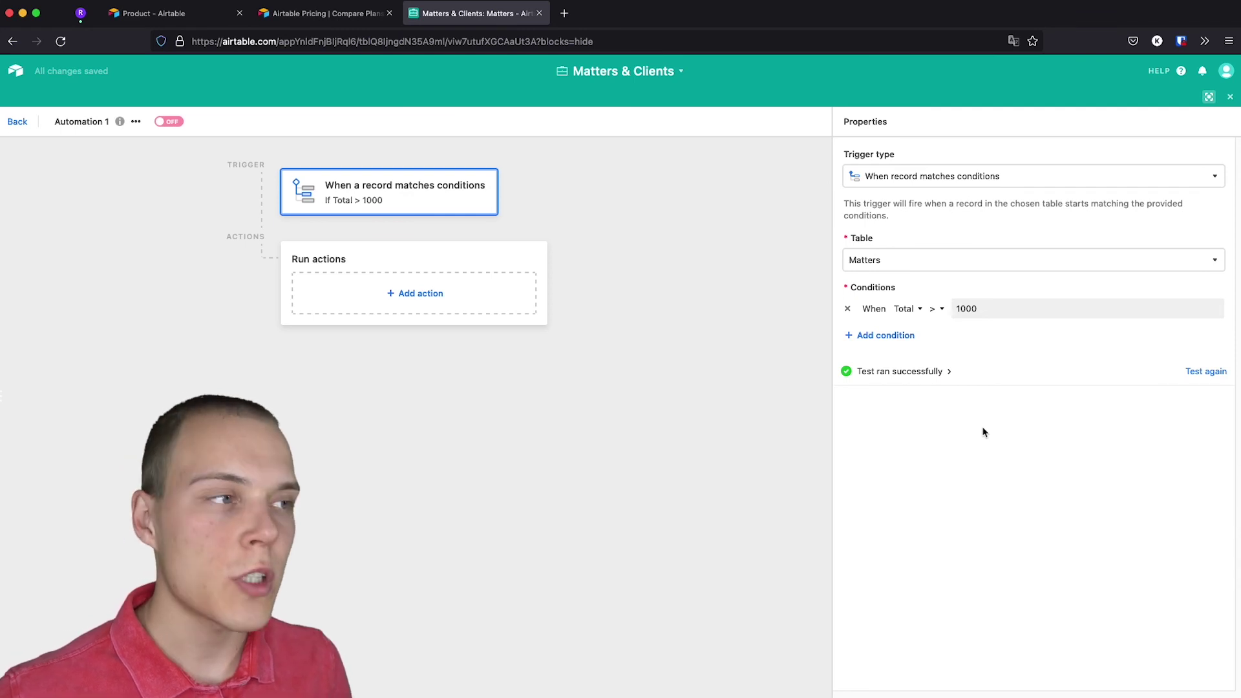
Add a Send email action after the trigger.
click(419, 295)
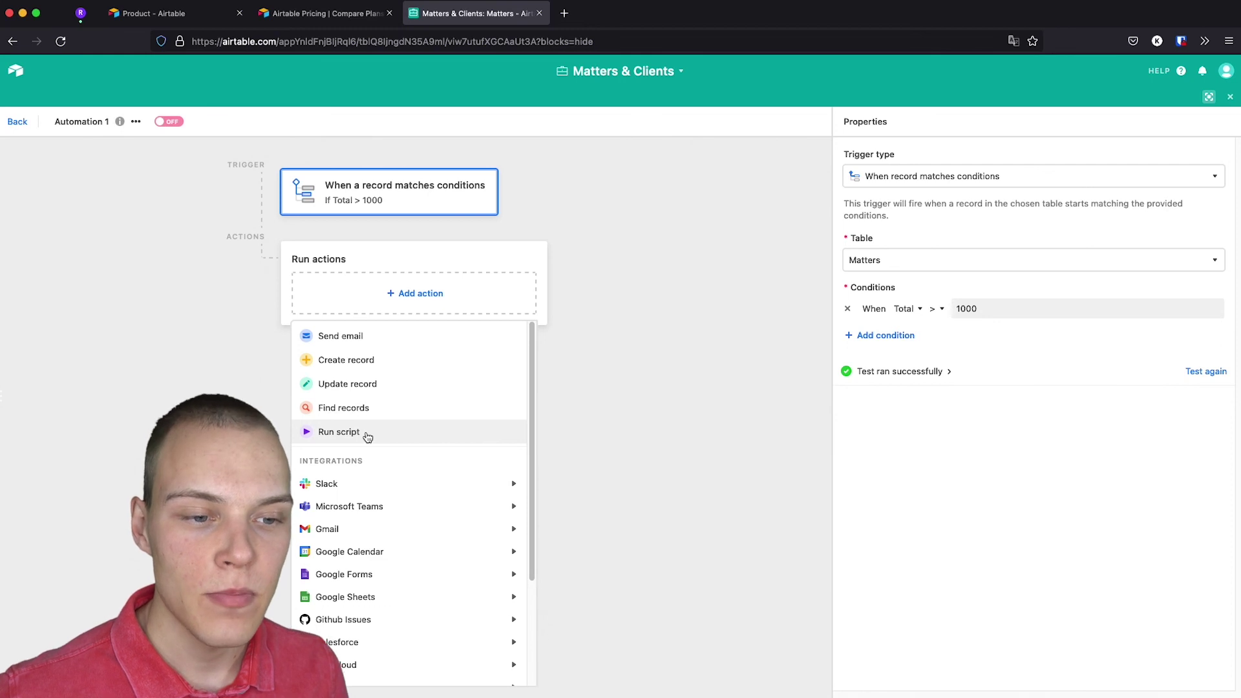
scroll(369, 446, down, 3)
mouse_move(374, 470)
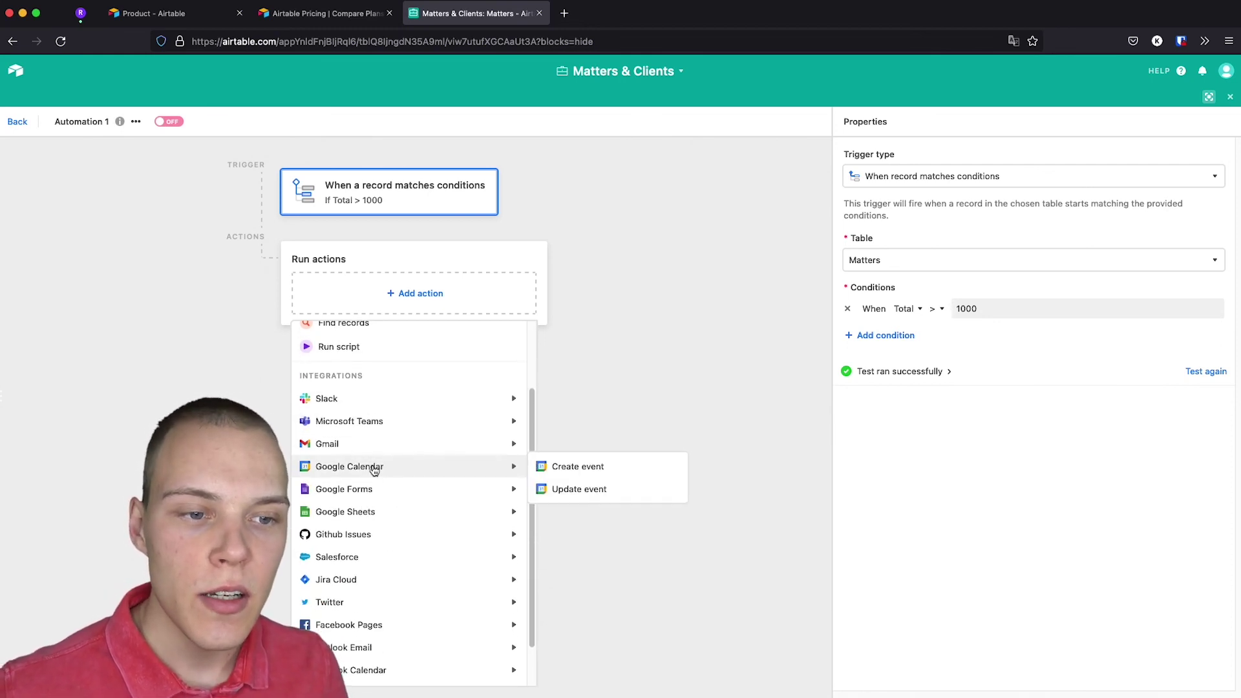
scroll(374, 469, up, 3)
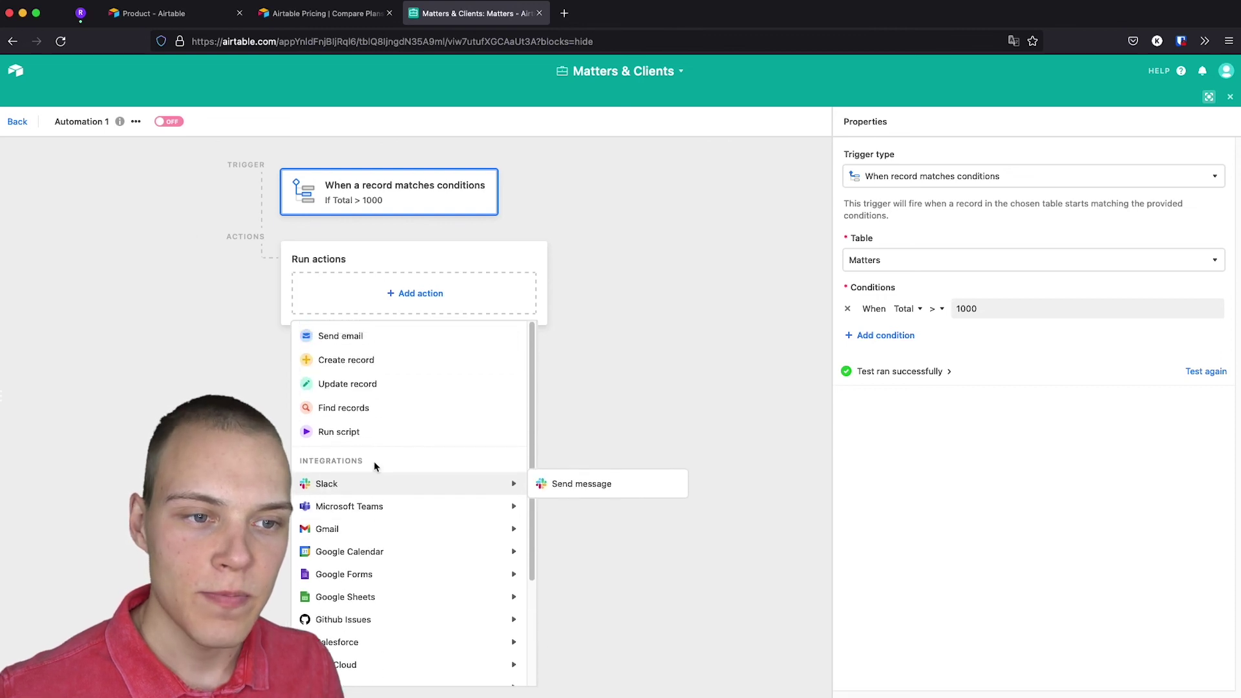
click(367, 341)
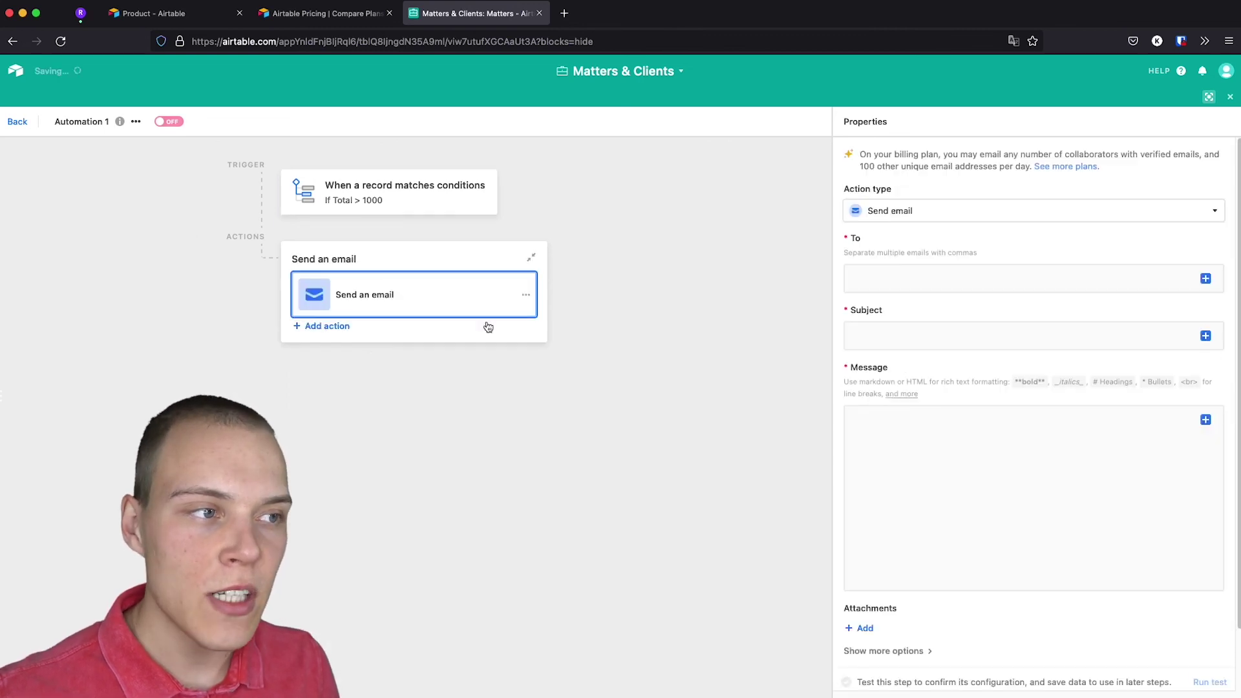
click(892, 278)
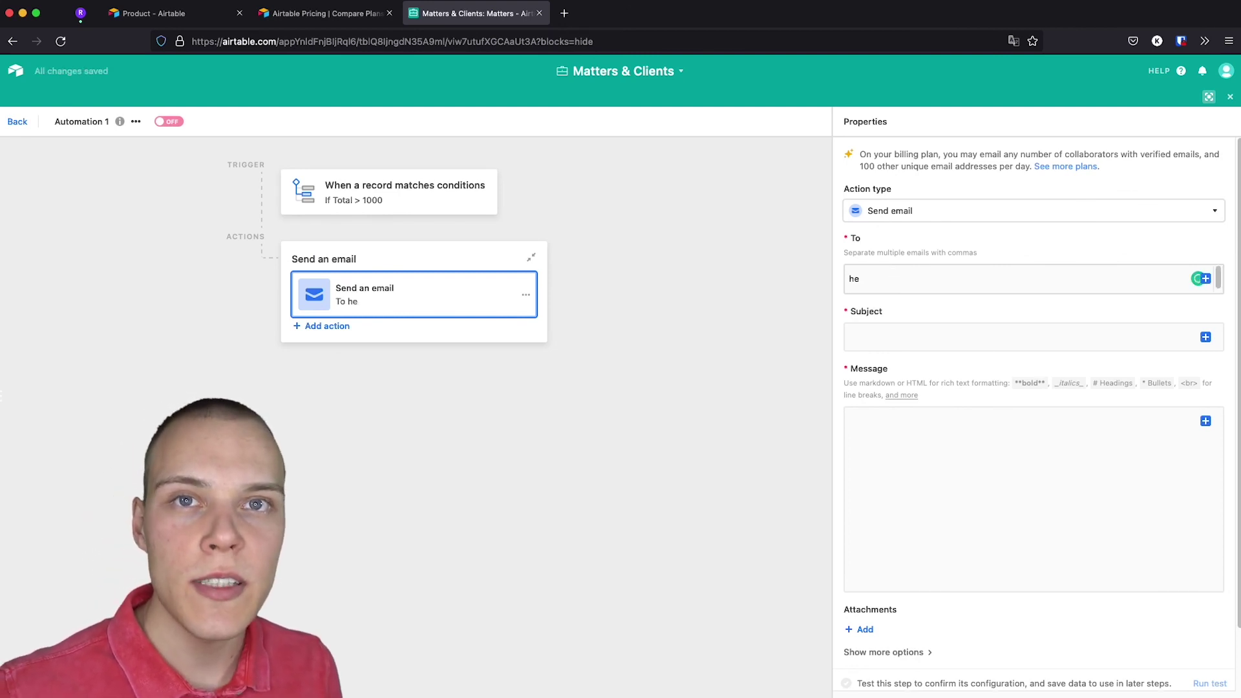
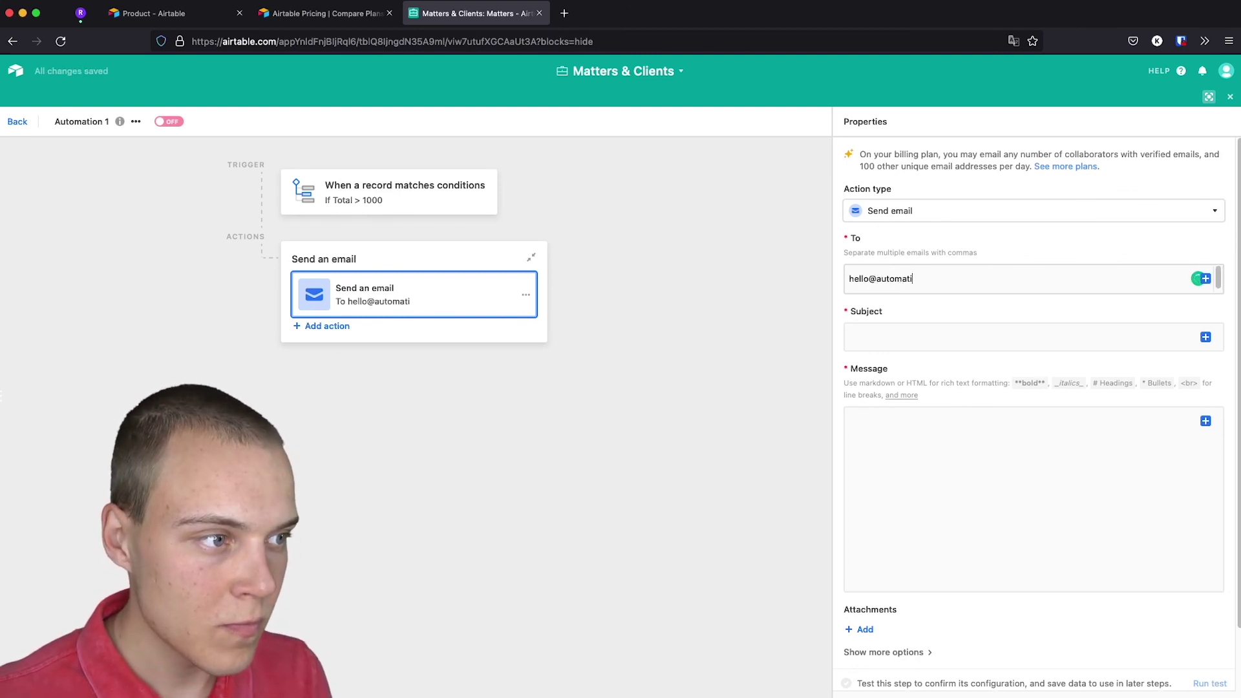
Enter the firm's e-mail as recipient and subject 'Invoice' plus the Client's Name.
click(900, 333)
text(Invoice)
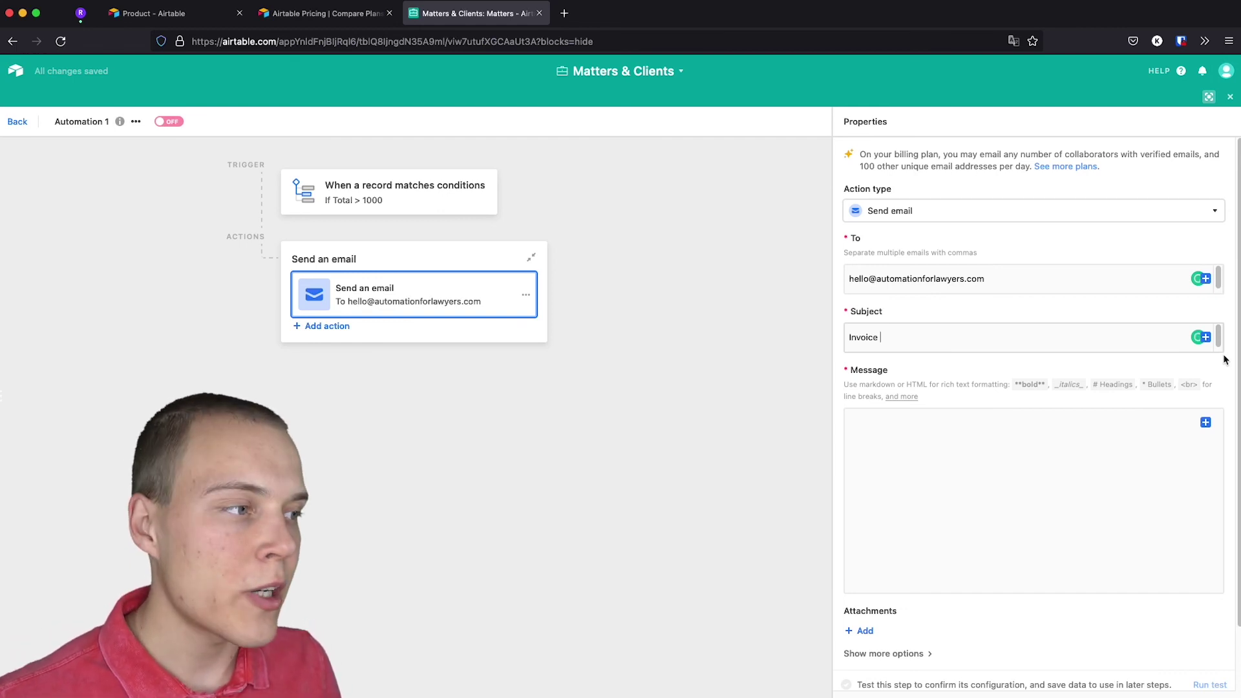
click(1206, 338)
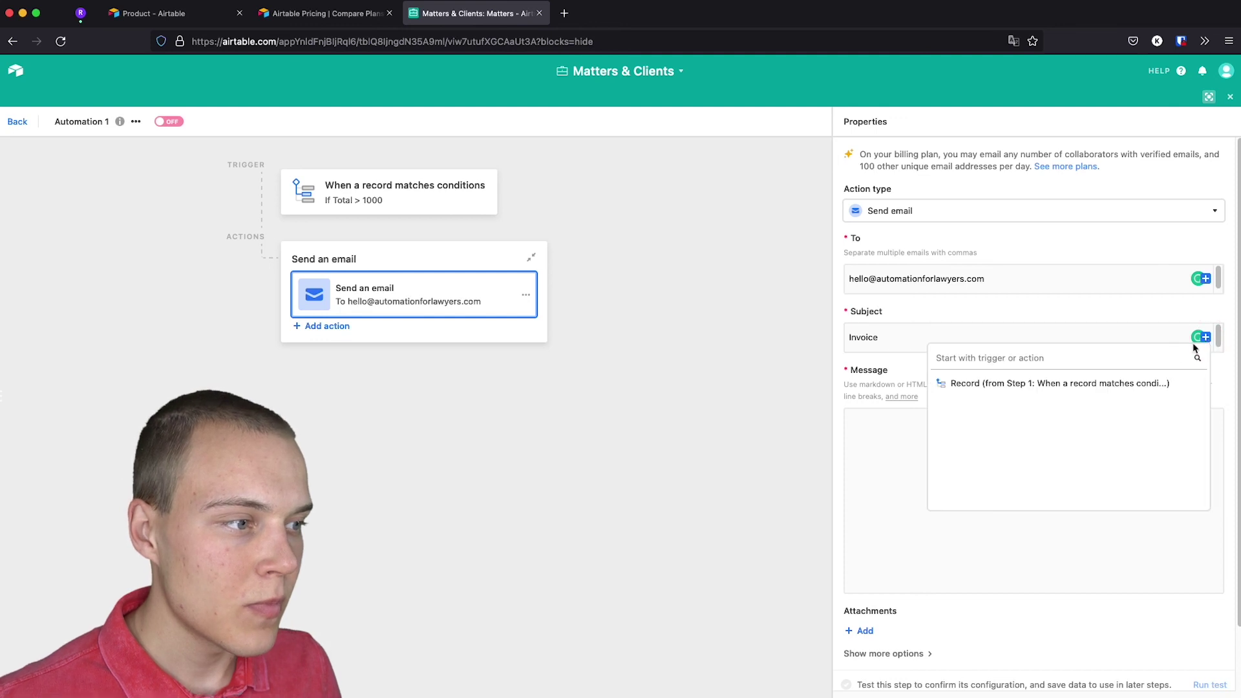
mouse_move(1078, 382)
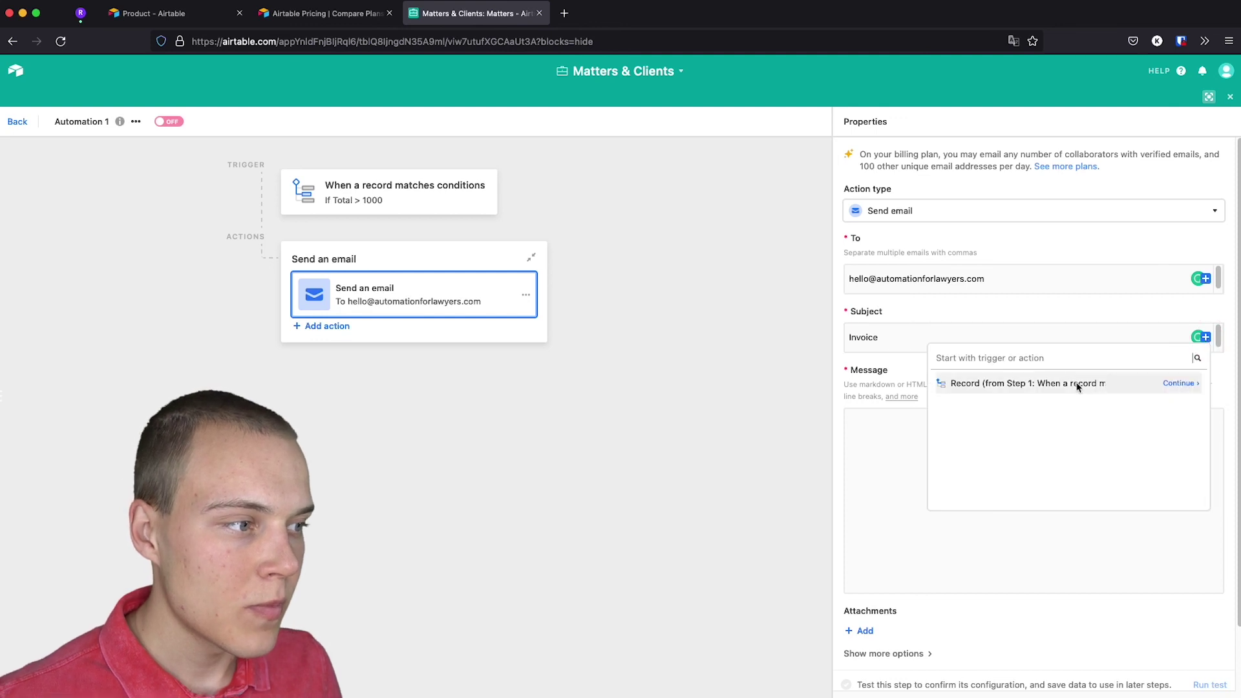
click(1195, 383)
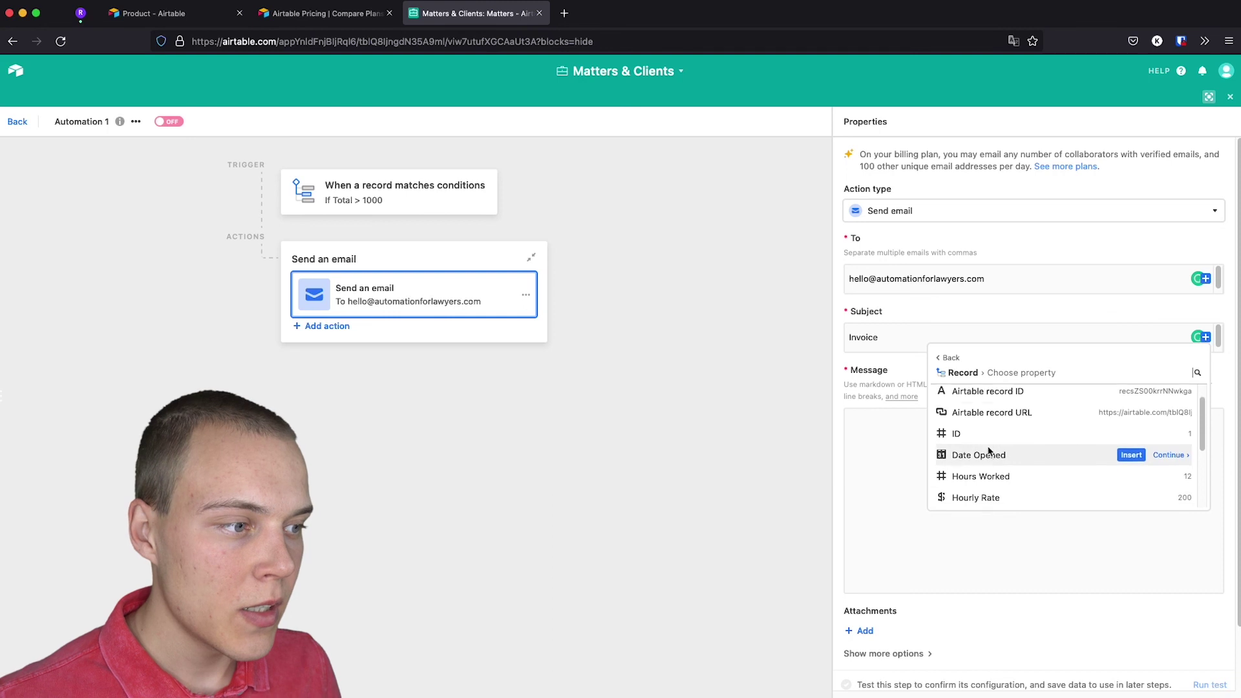
scroll(989, 453, down, 5)
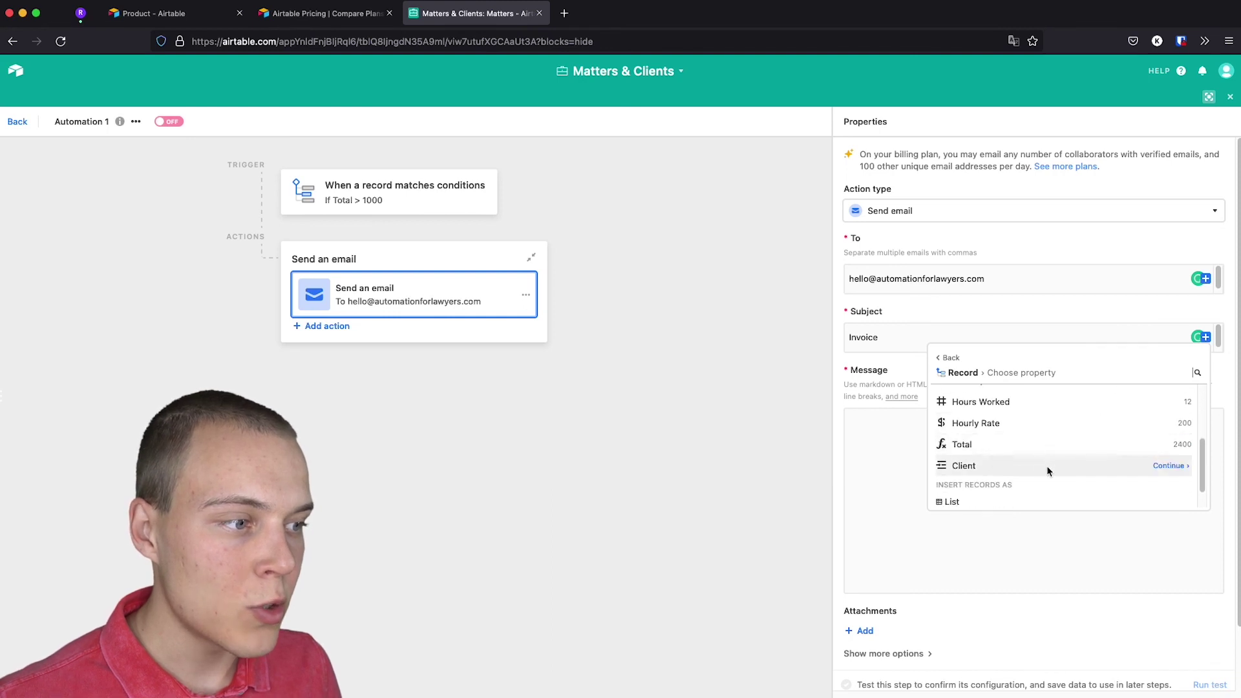
click(1168, 470)
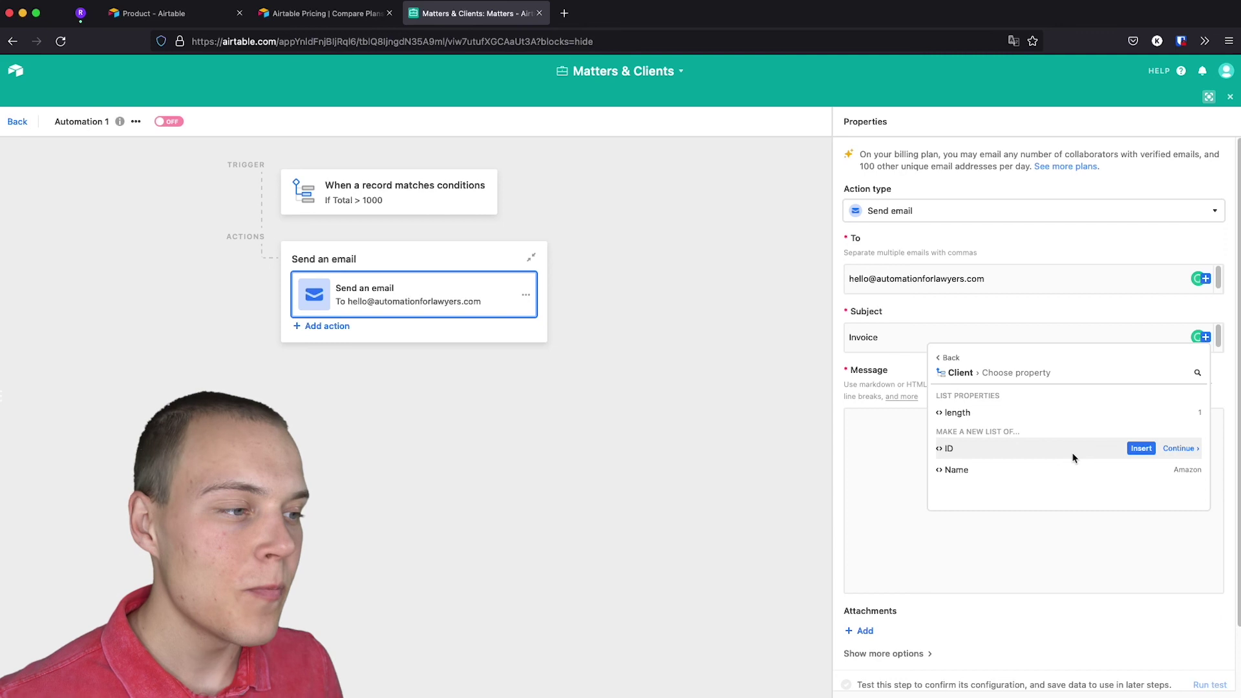
click(1137, 470)
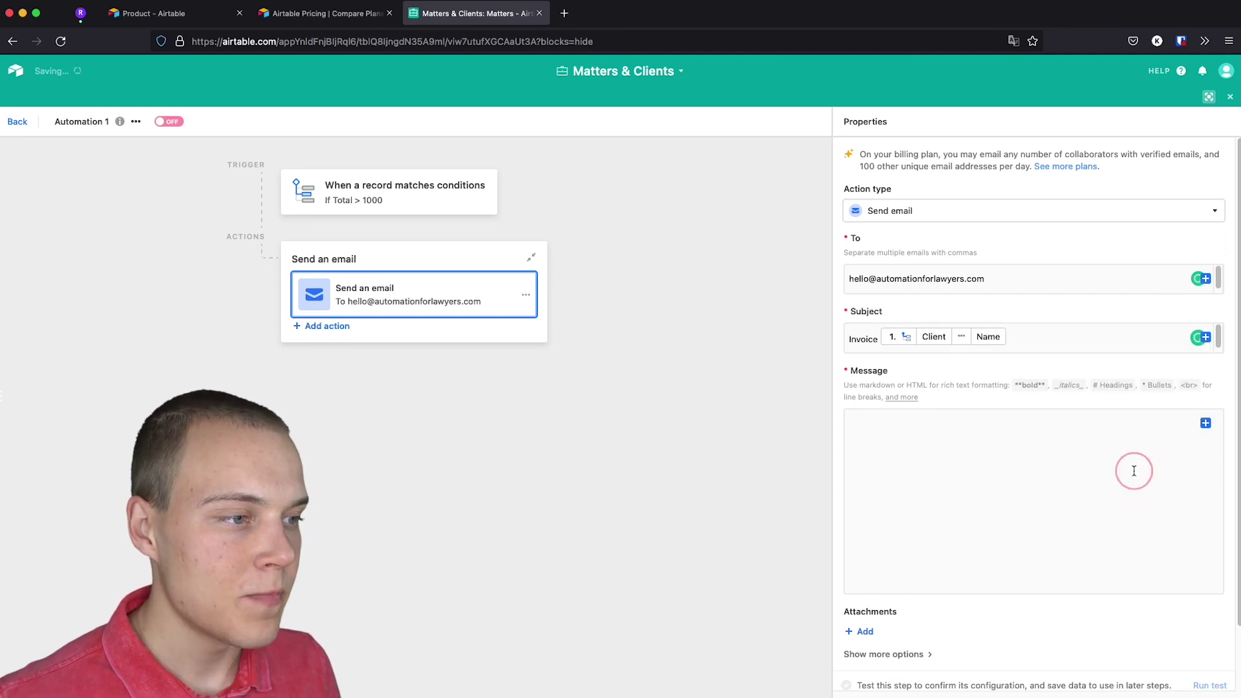
Type 'Test' as the email message.
click(898, 448)
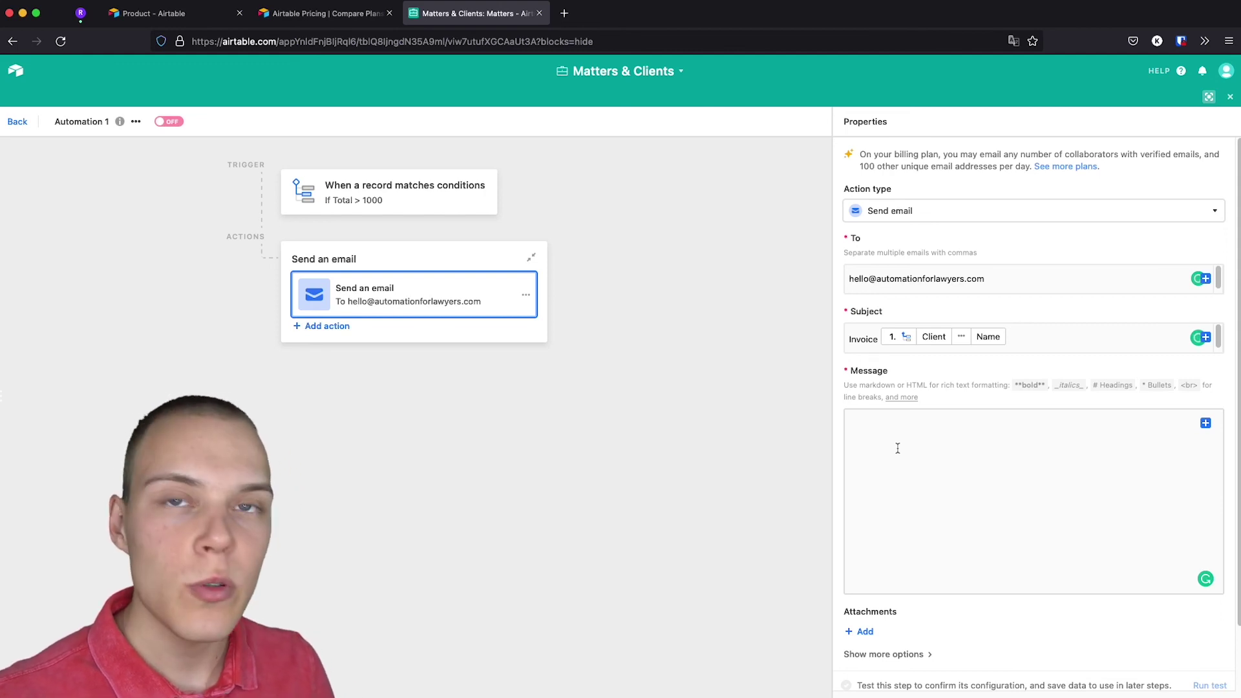
text(Test)
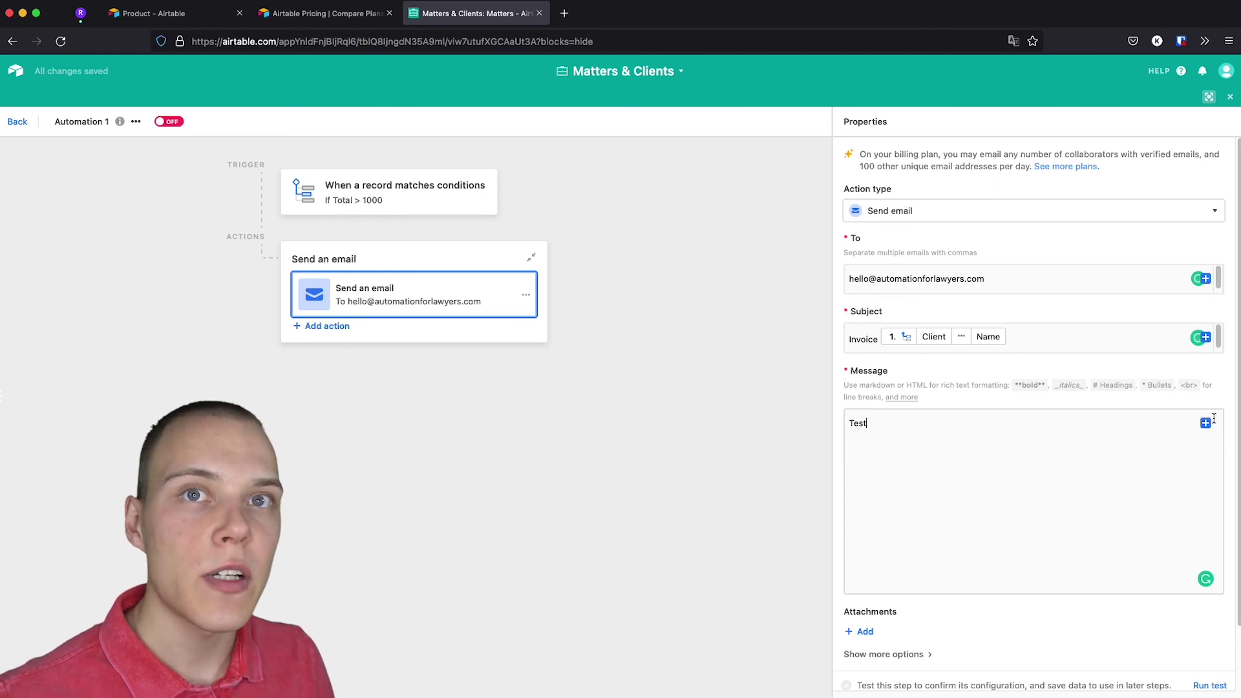
scroll(1039, 449, down, 2)
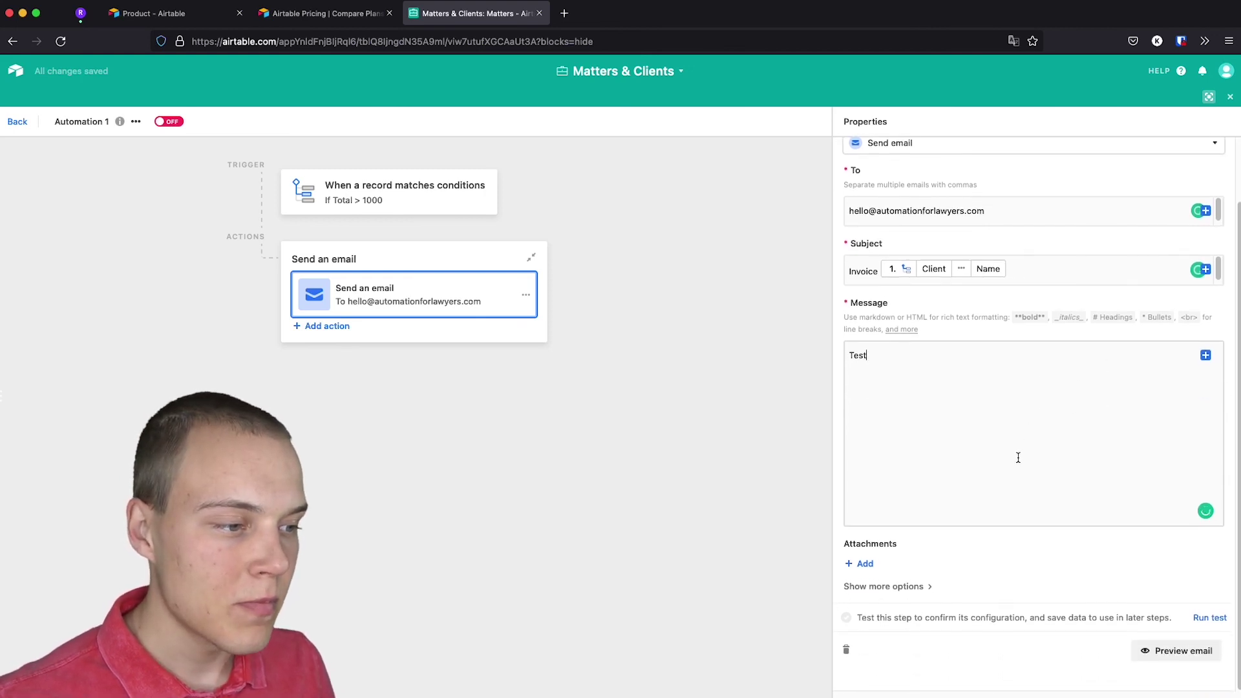
Run a test of the email step and preview the resulting email.
click(1209, 619)
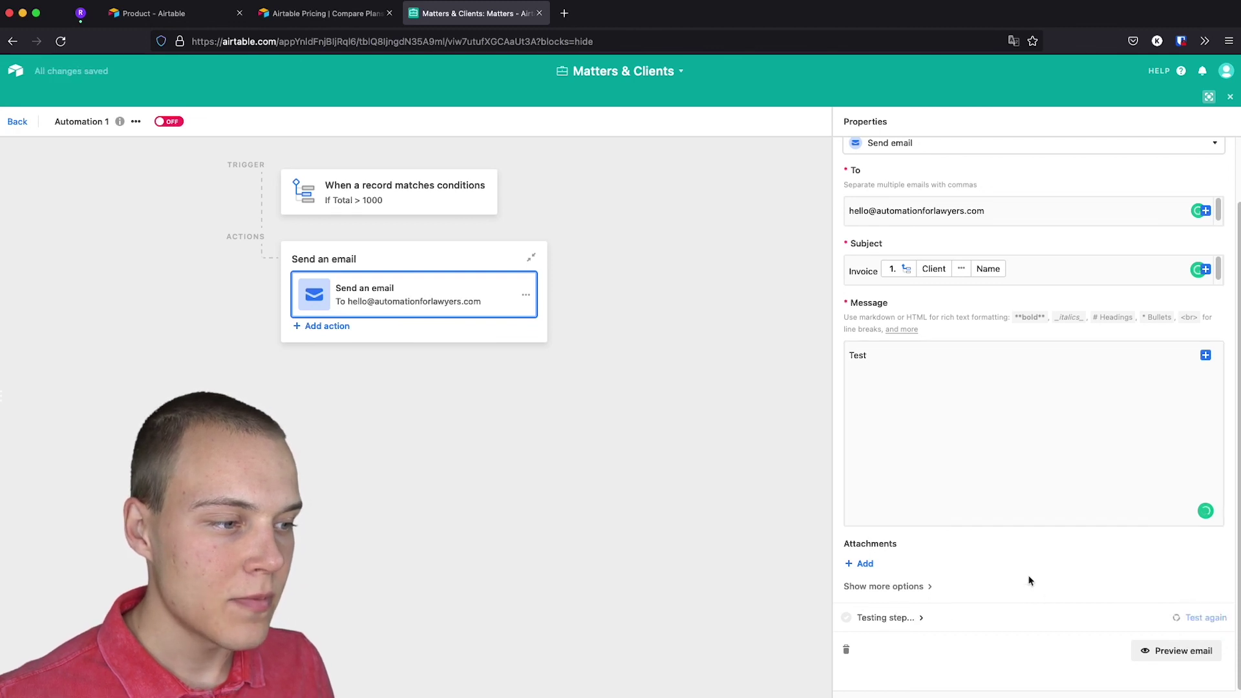
click(1145, 655)
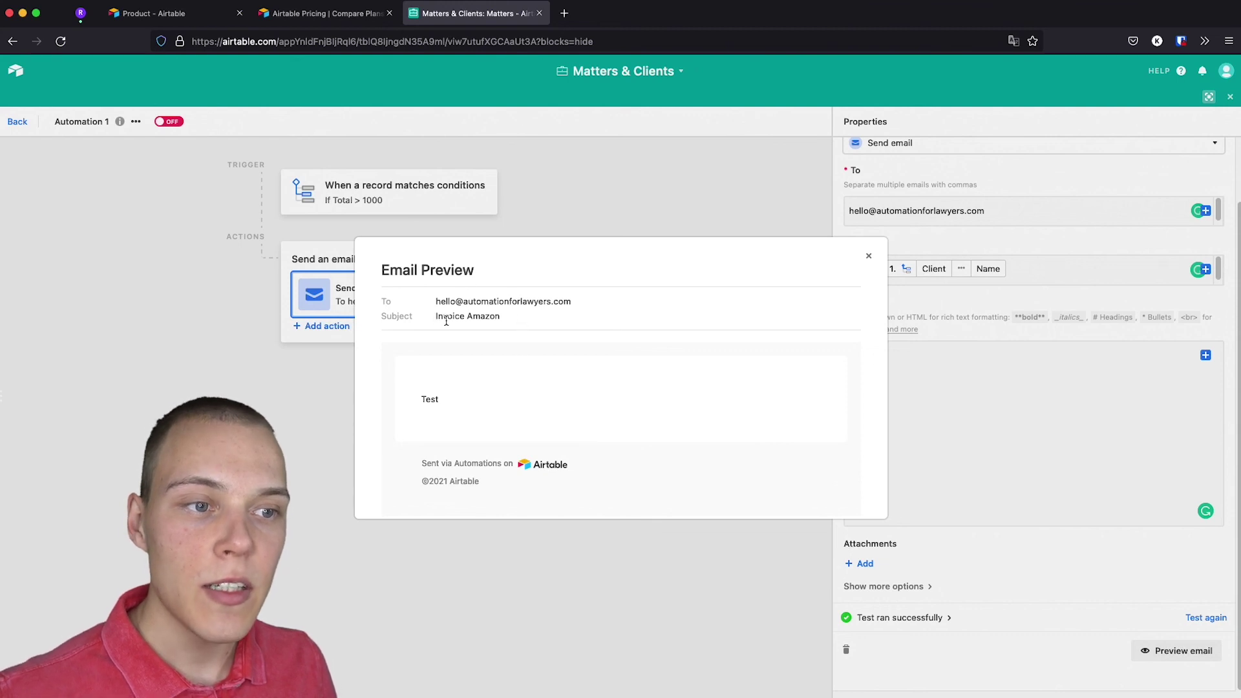
click(869, 257)
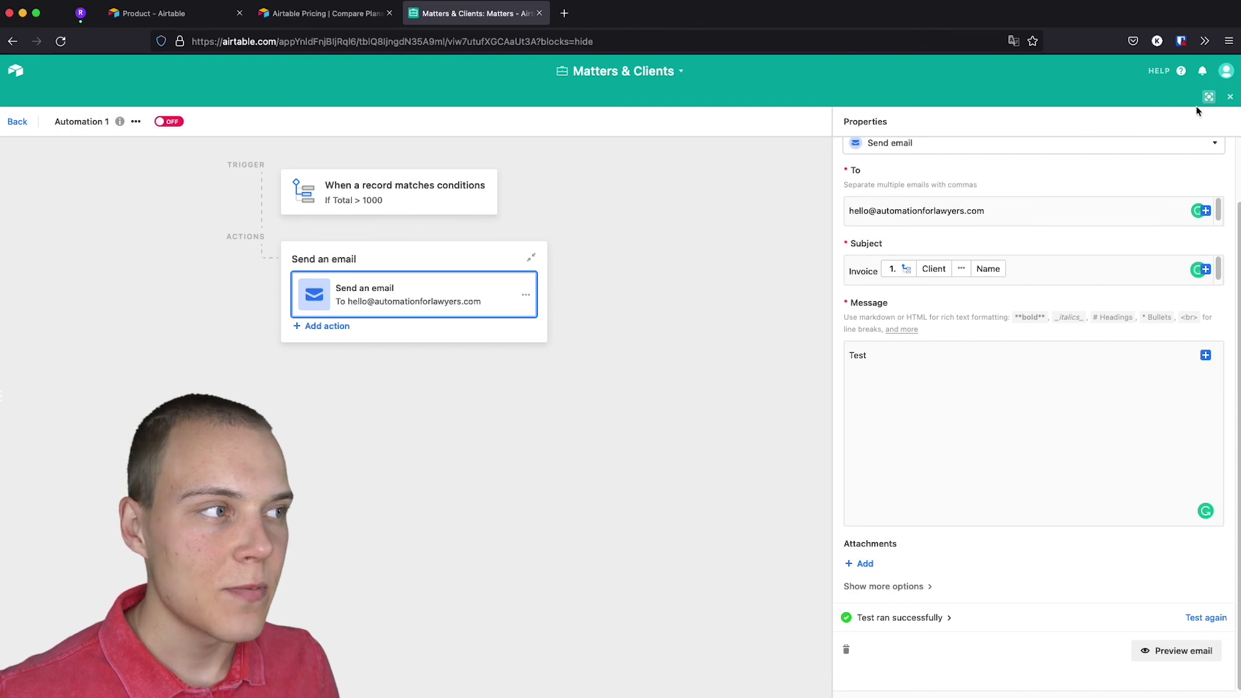
Switch Automation 1 on and go back to the Matters table.
click(679, 190)
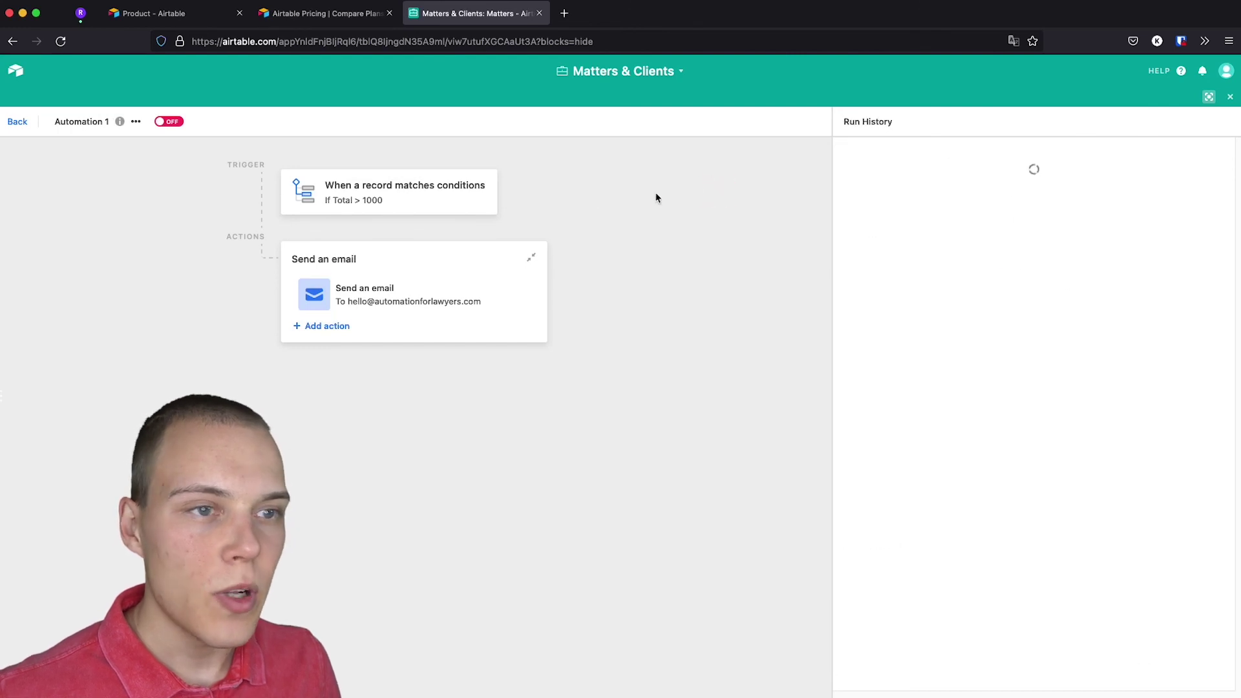
click(172, 122)
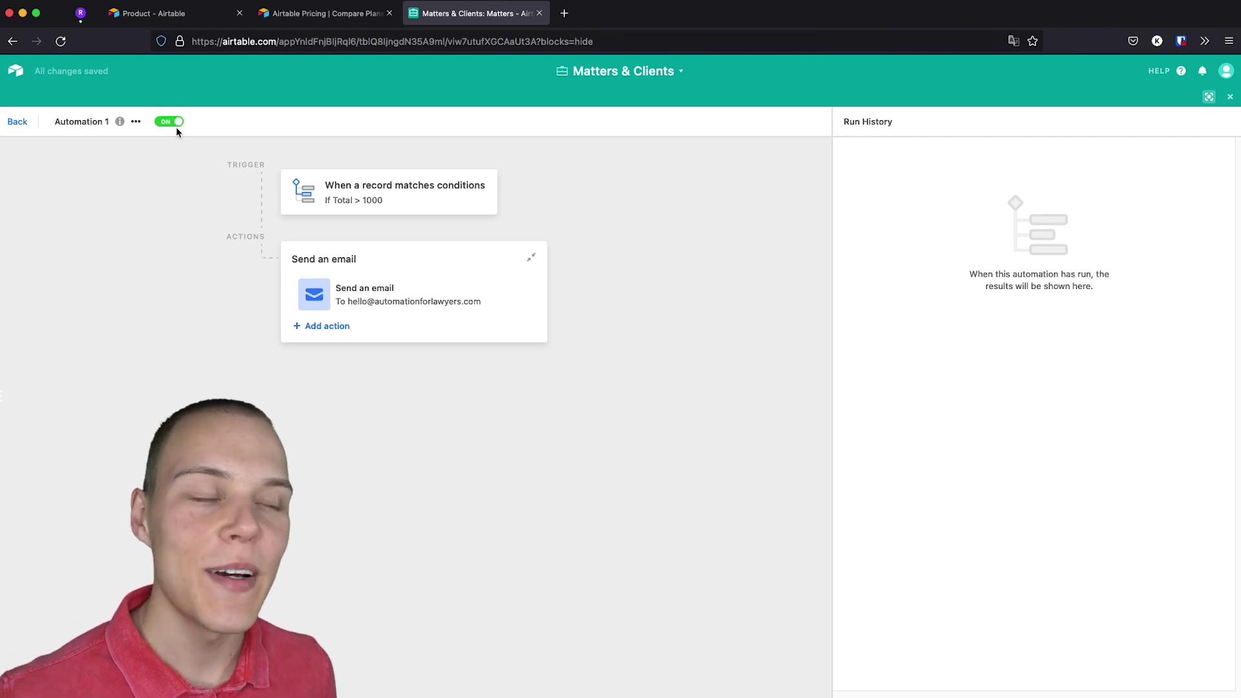
click(17, 123)
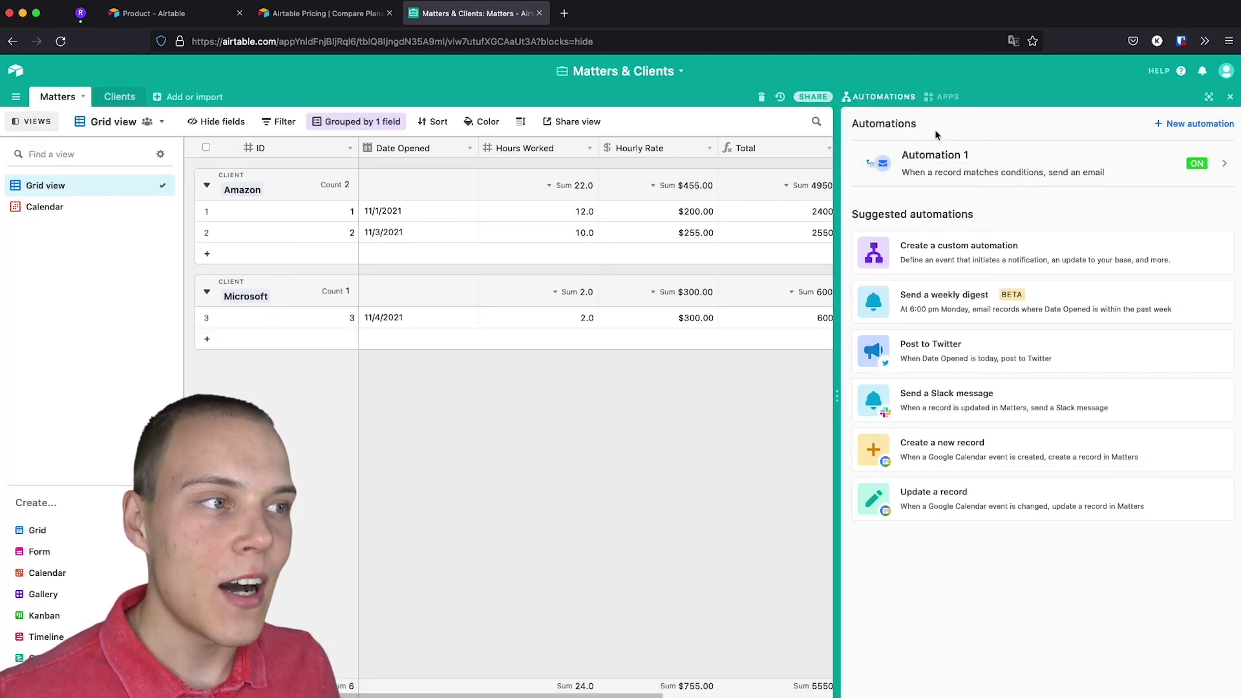
Close the Automations side panel.
click(1230, 97)
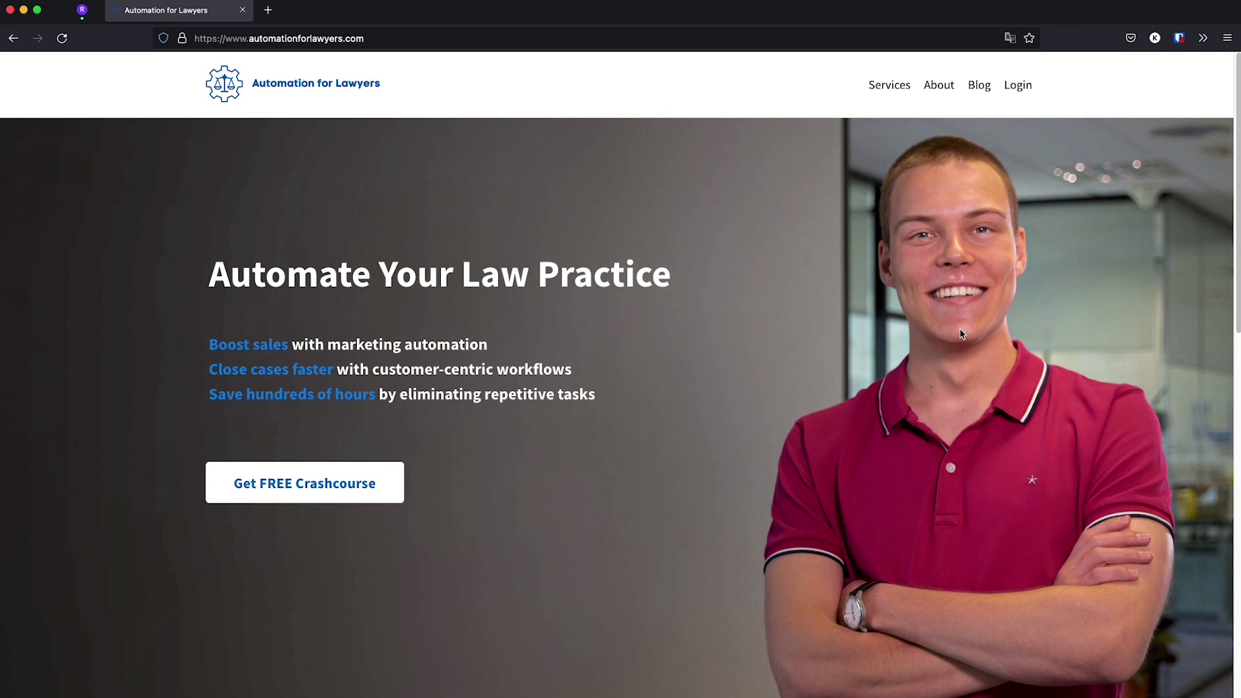
Go to the Automation for Lawyers Services page showing hourly support at 250$ / hour, custom projects and free training.
click(895, 85)
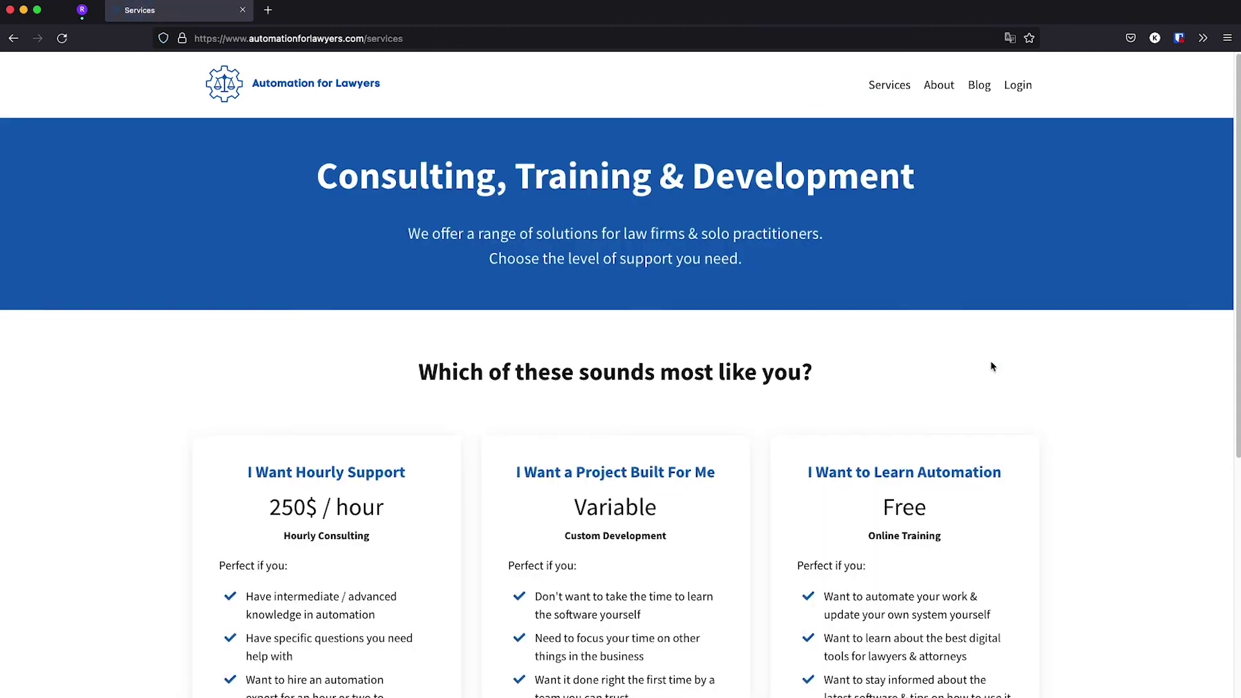
scroll(992, 363, down, 3)
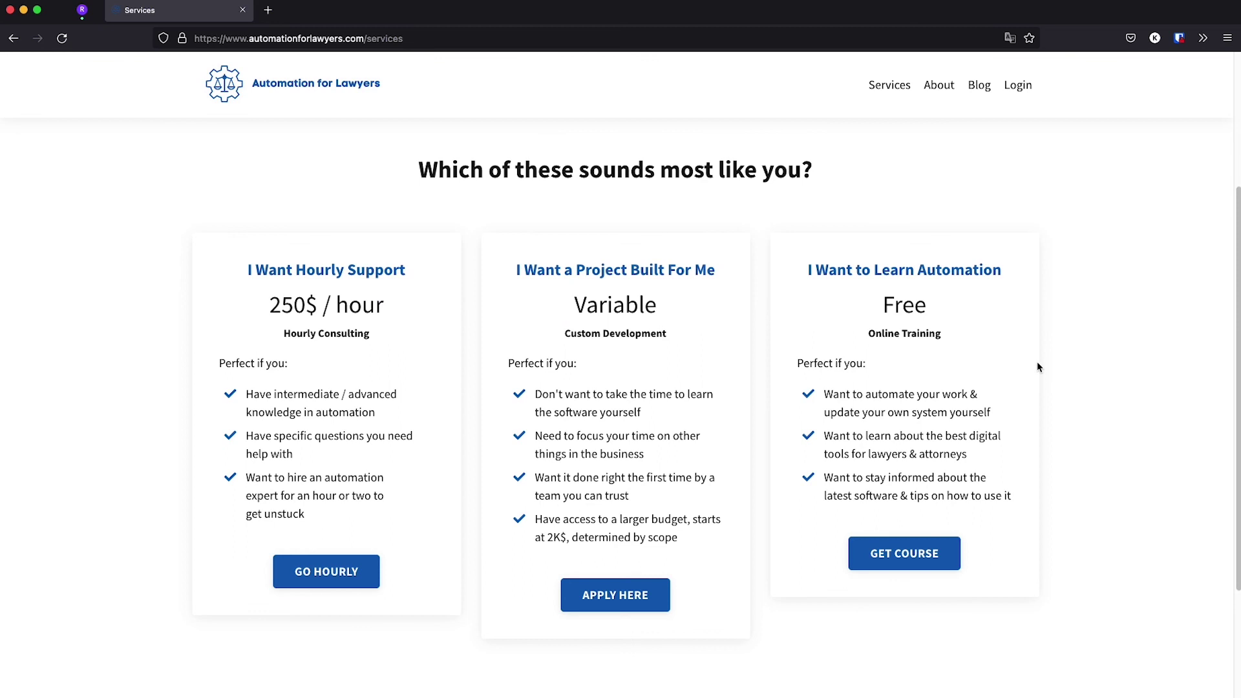